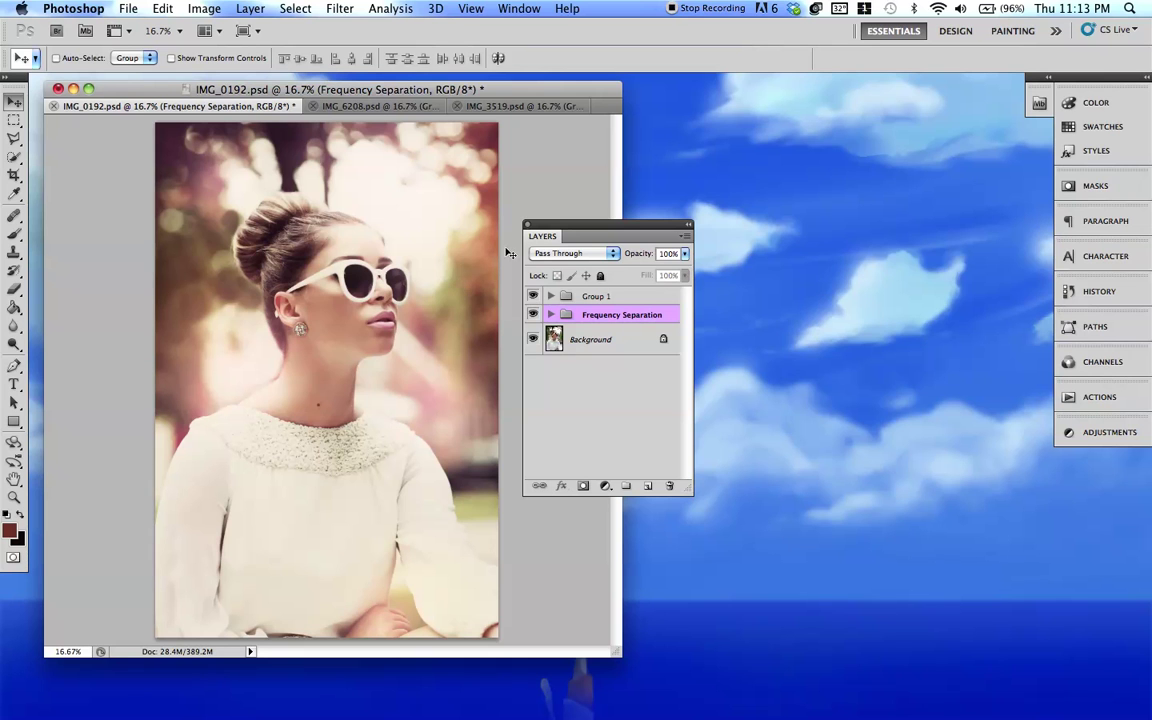
Hide both groups to view the original photo and enlarge the document window around it.
left_click(574, 228)
left_click_drag(568, 226, 546, 194)
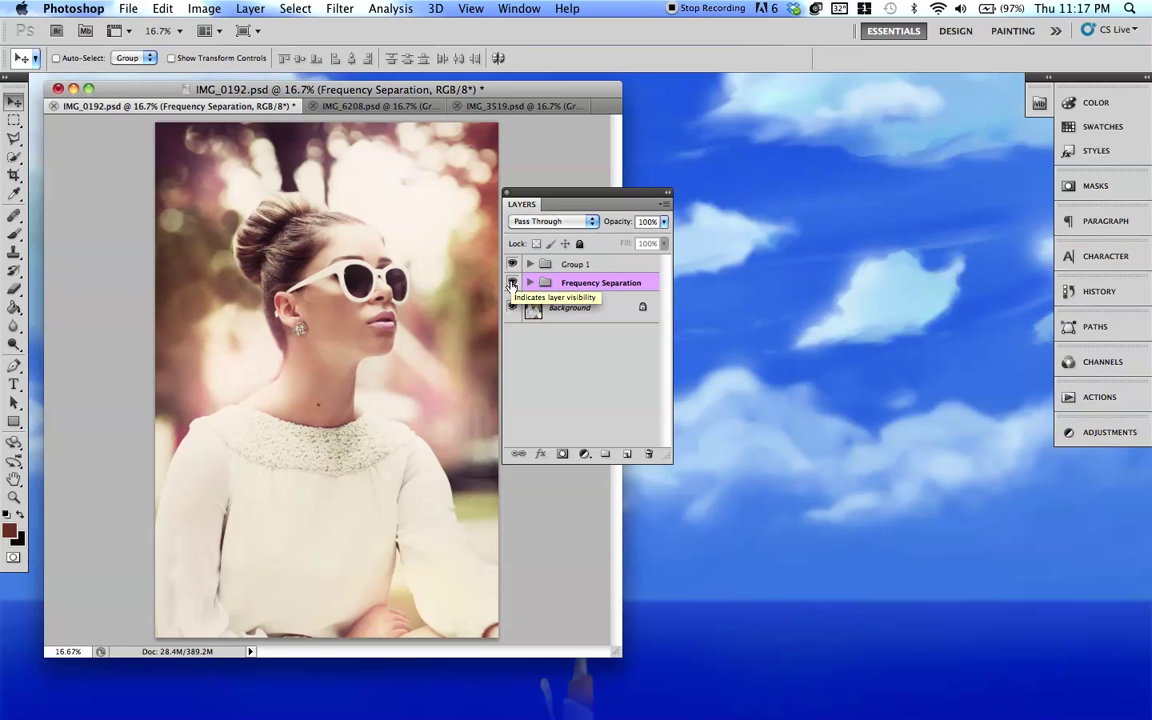
left_click_drag(511, 284, 511, 264)
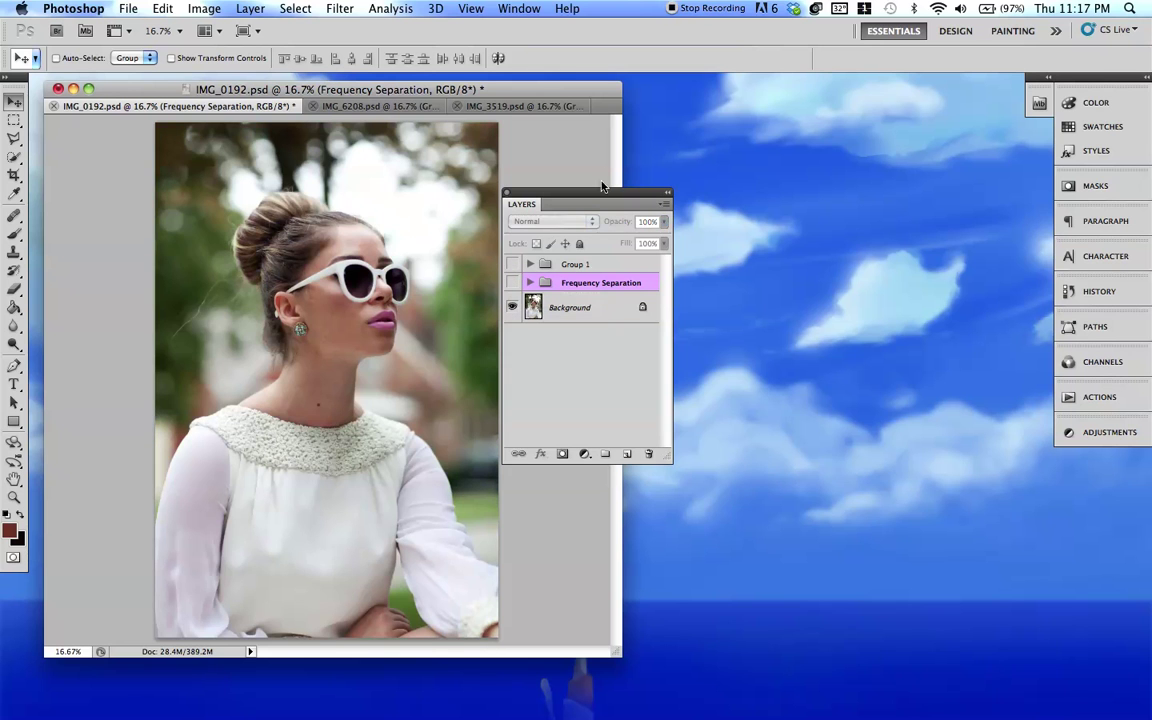
left_click_drag(614, 651, 667, 688)
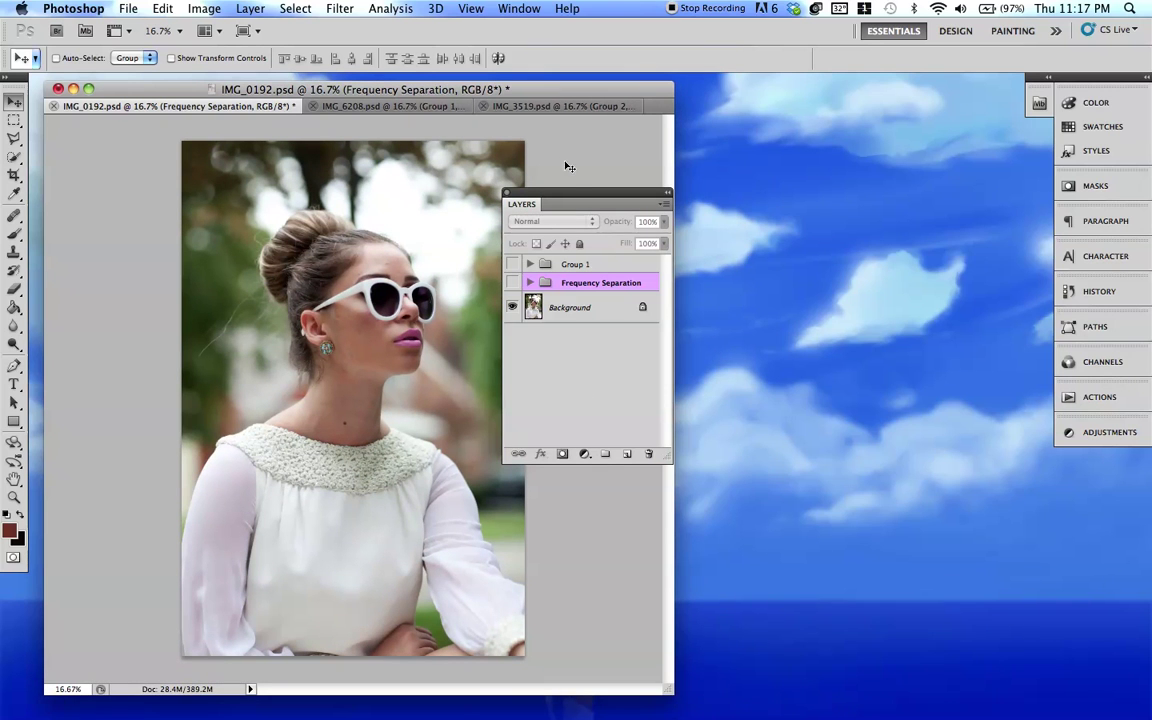
left_click_drag(560, 196, 616, 160)
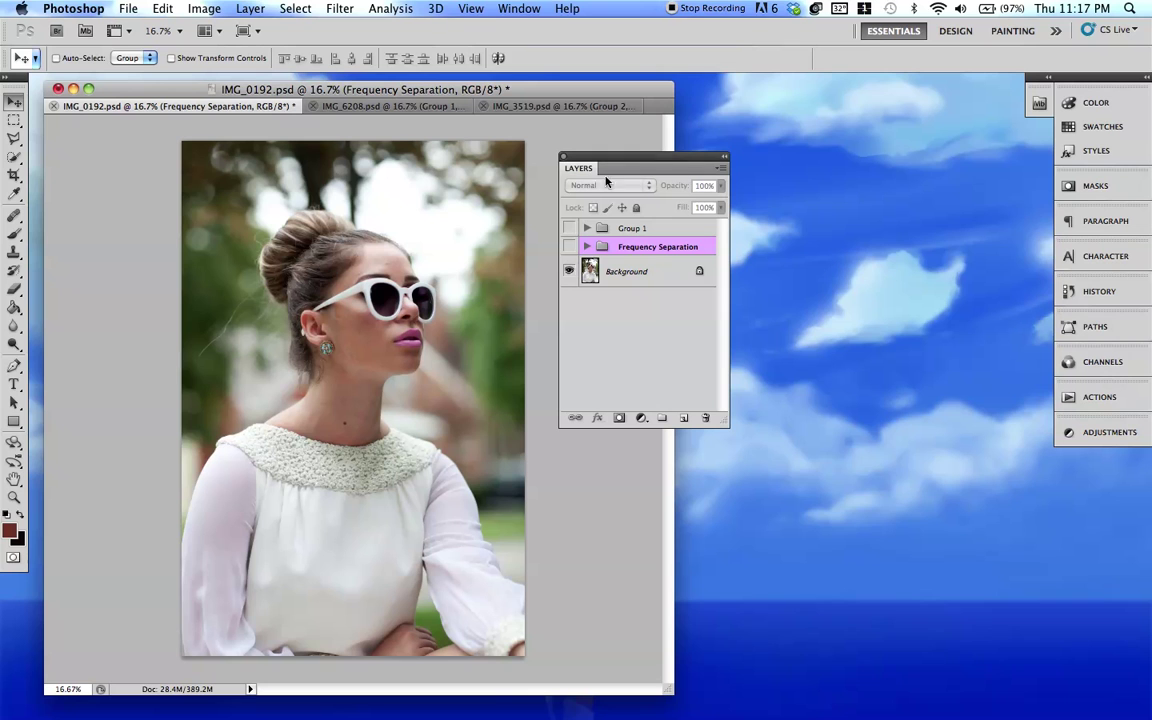
Turn Frequency Separation back on, then toggle Group 1's warm grade, leaving it hidden.
left_click(568, 247)
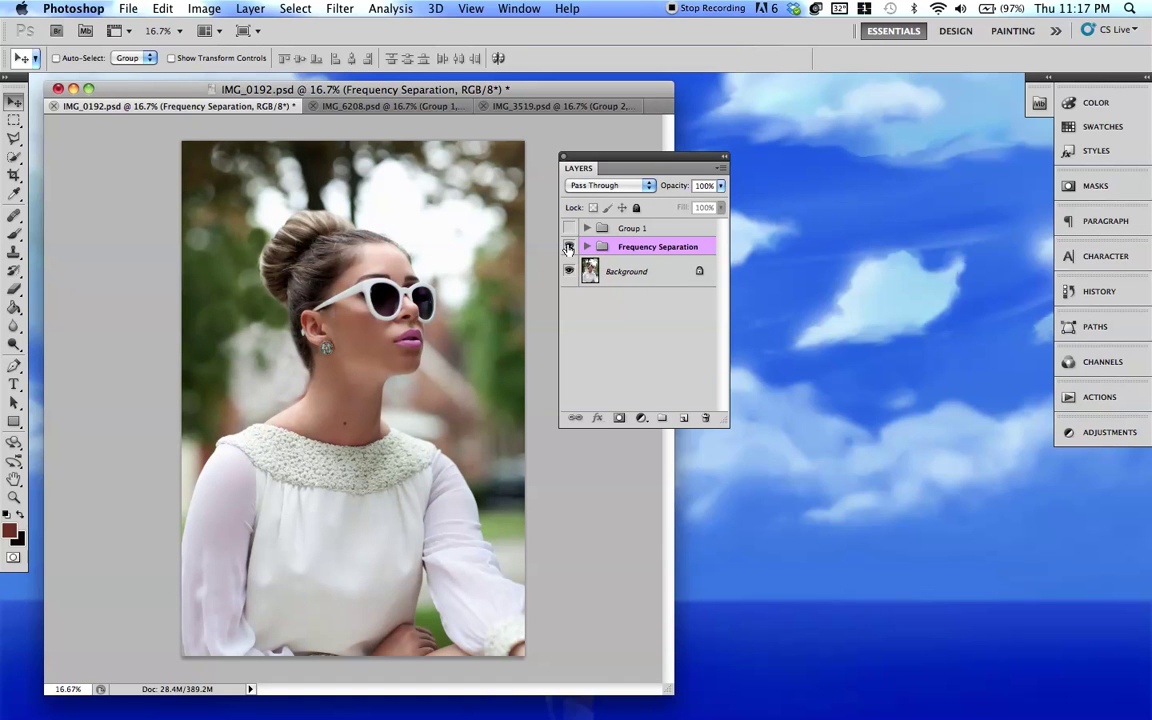
left_click(569, 229)
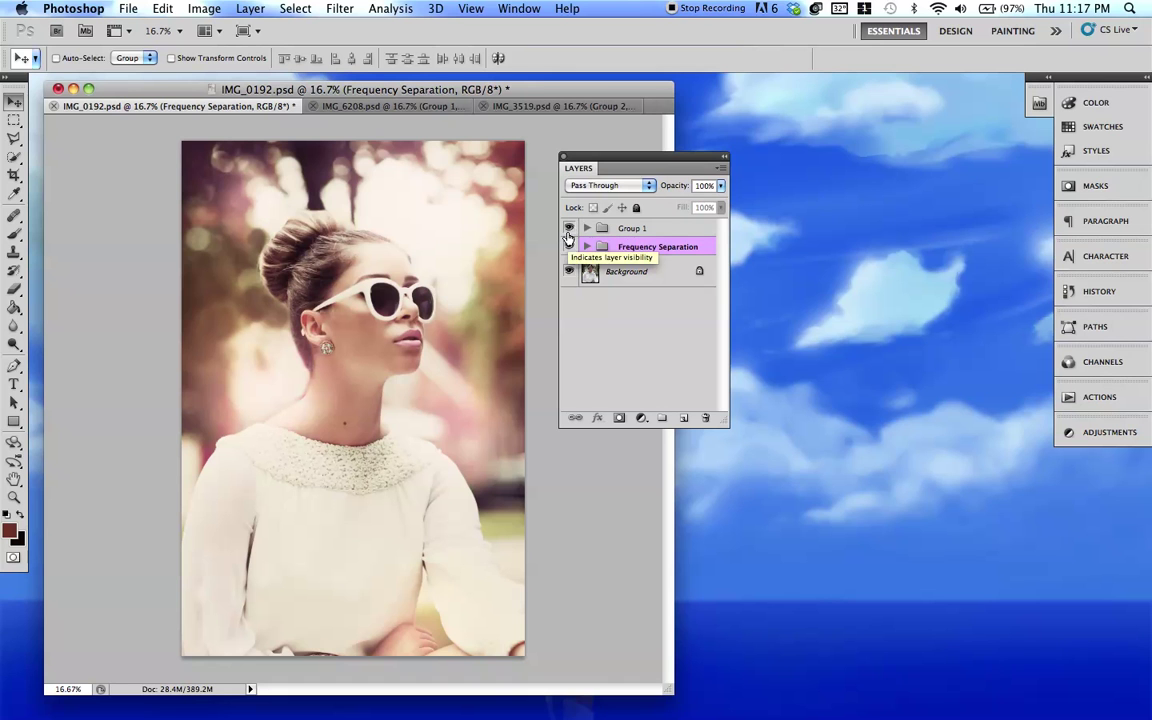
left_click(569, 229)
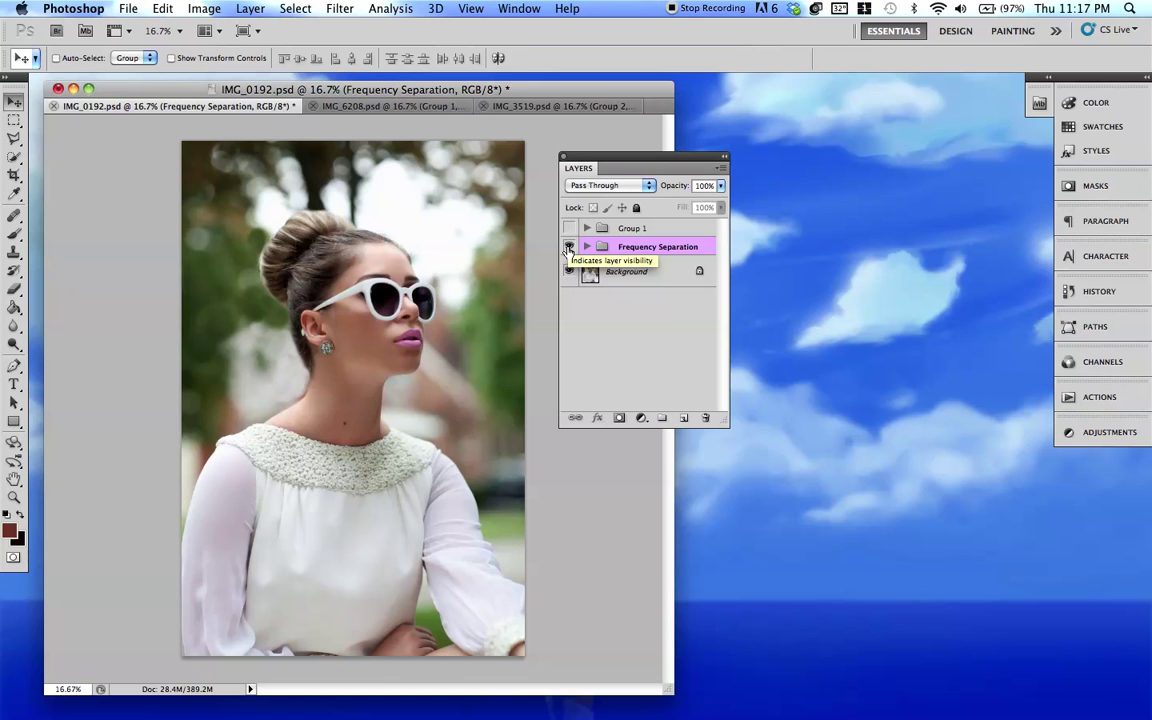
left_click(569, 229)
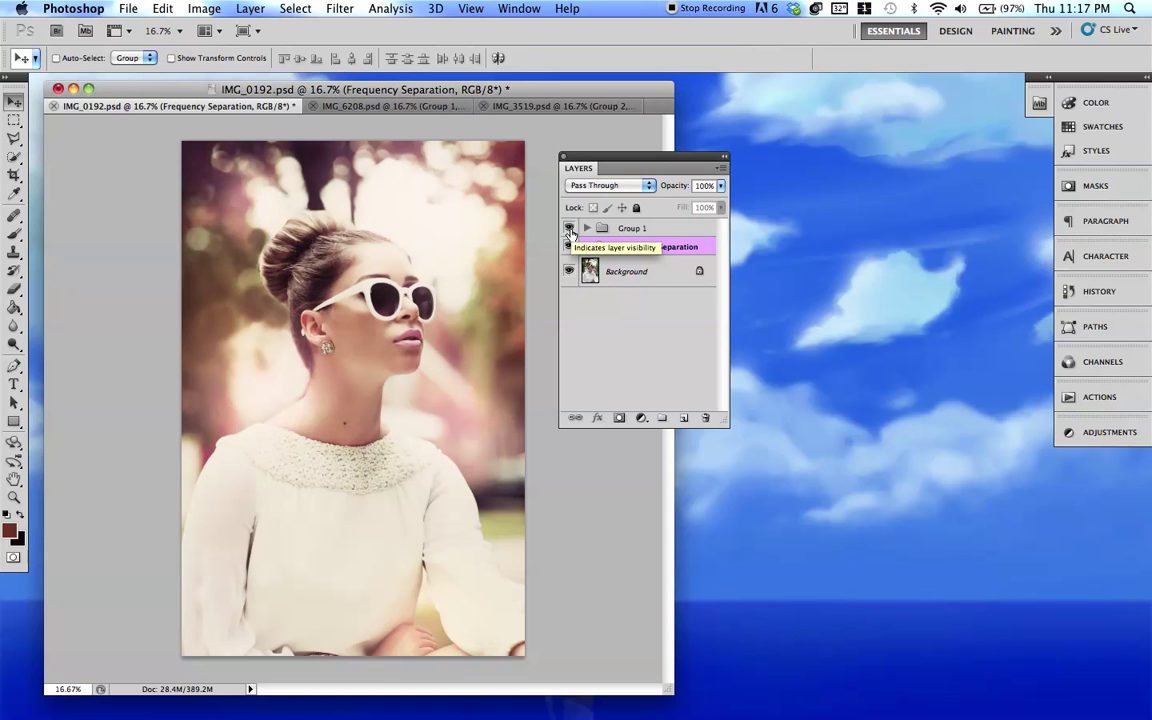
left_click(569, 229)
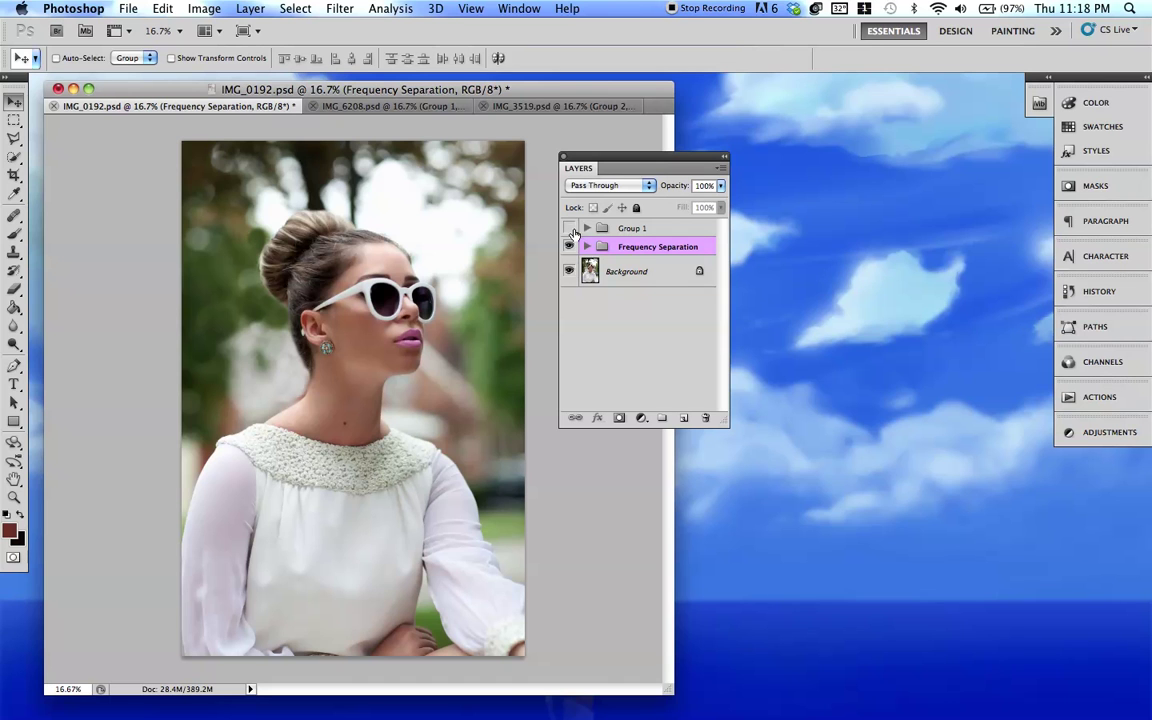
Turn Group 1's colour grade back on and expand the group to list its layers.
left_click(569, 229)
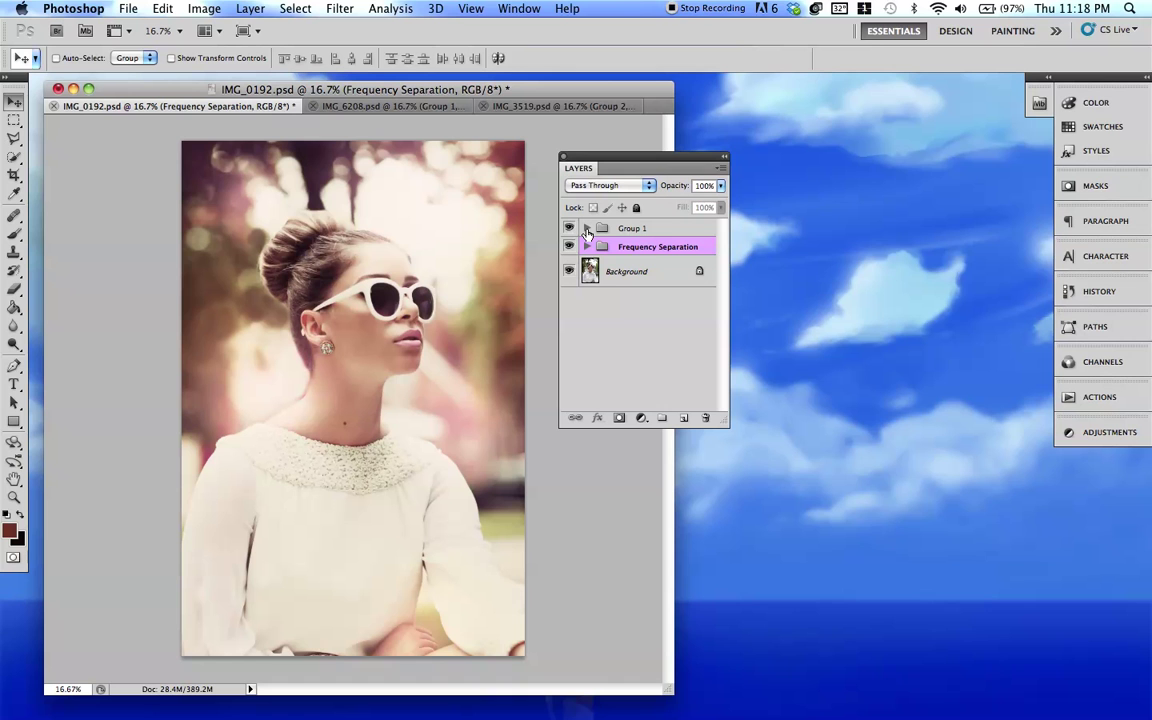
left_click(587, 229)
scroll(645, 268, "down", 10)
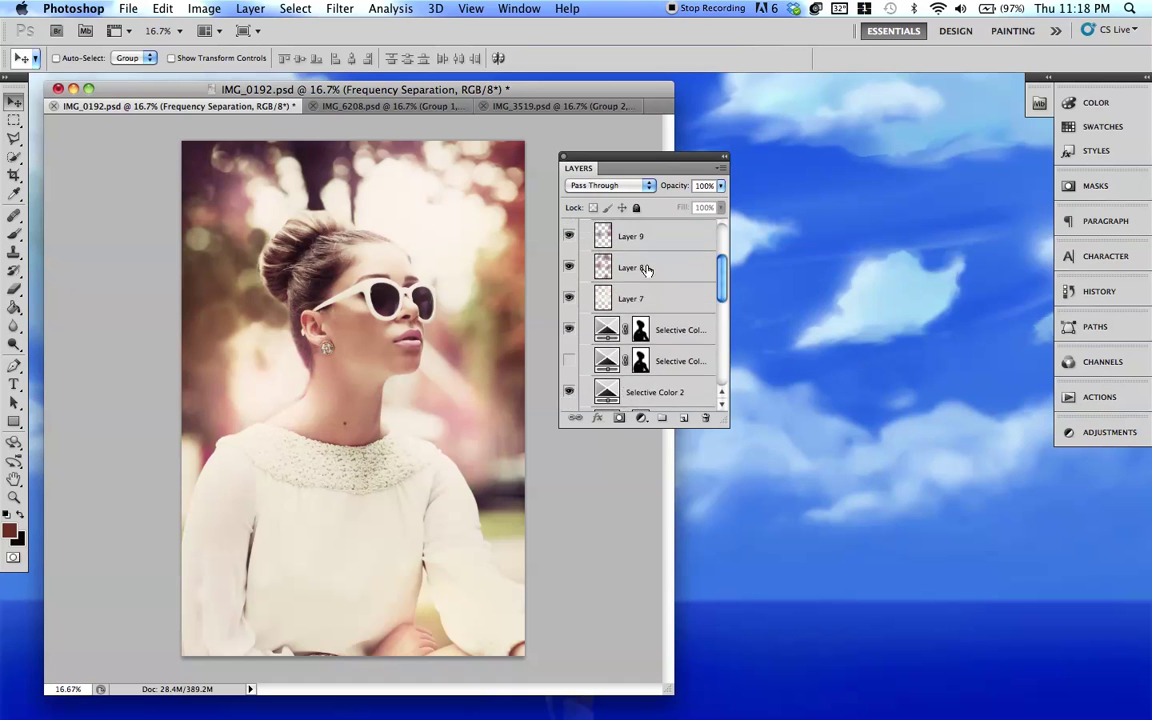
scroll(645, 268, "down", 3)
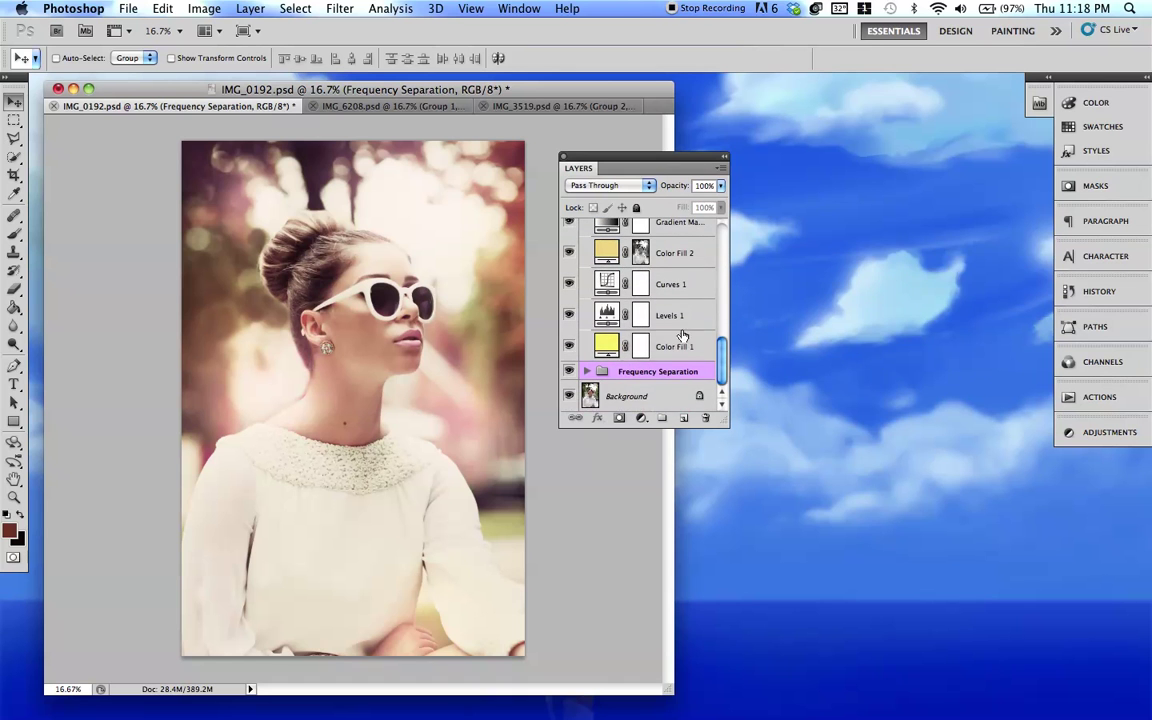
scroll(692, 325, "up", 10)
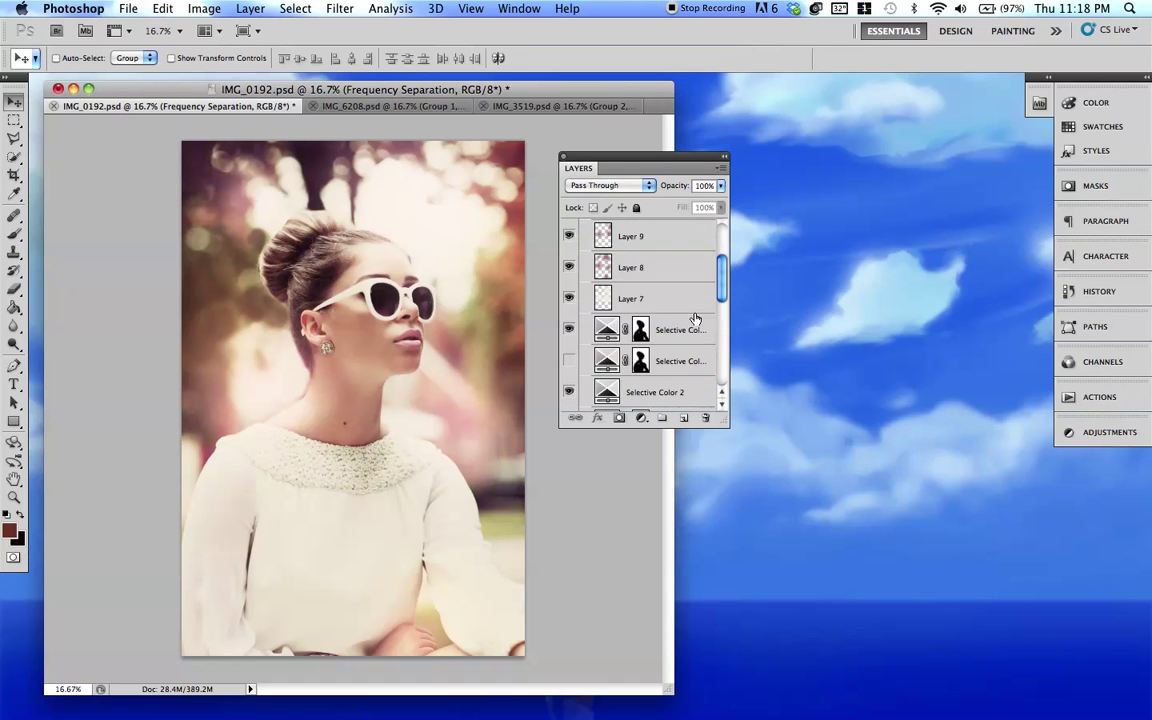
scroll(630, 305, "down", 3)
scroll(630, 305, "down", 1)
Delete the Selective Color 3 layer and hide the grading layers down through Levels 1.
left_click(689, 327)
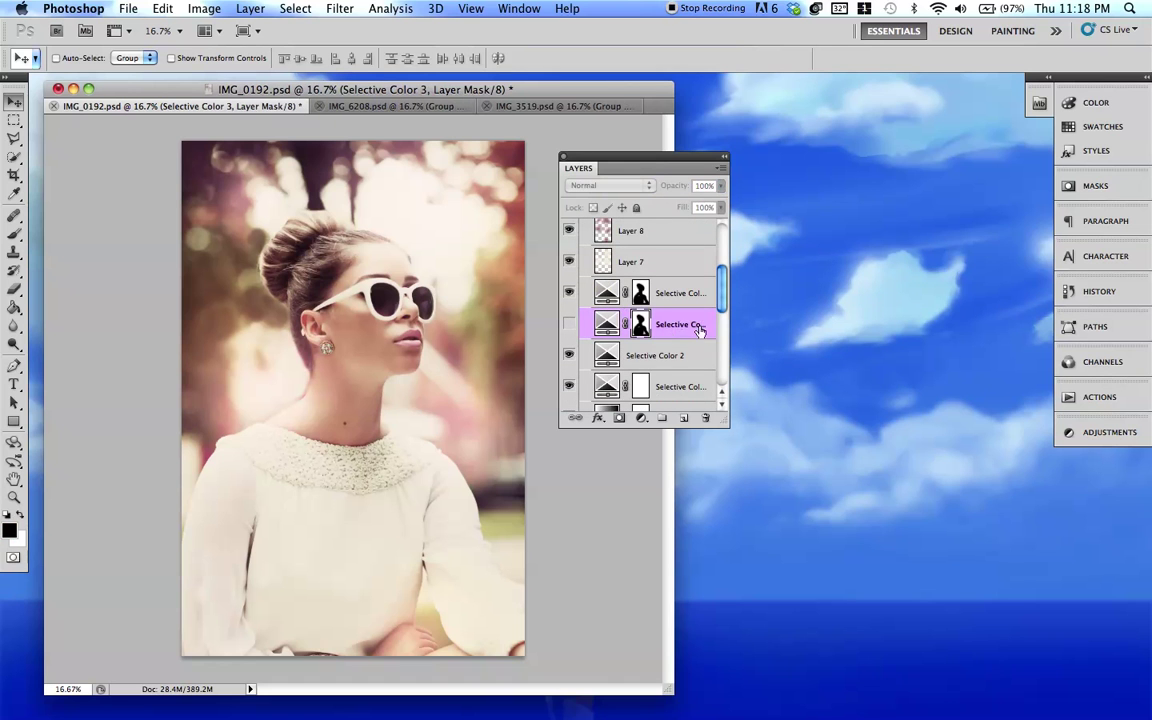
left_click_drag(689, 327, 706, 415)
scroll(684, 290, "up", 6)
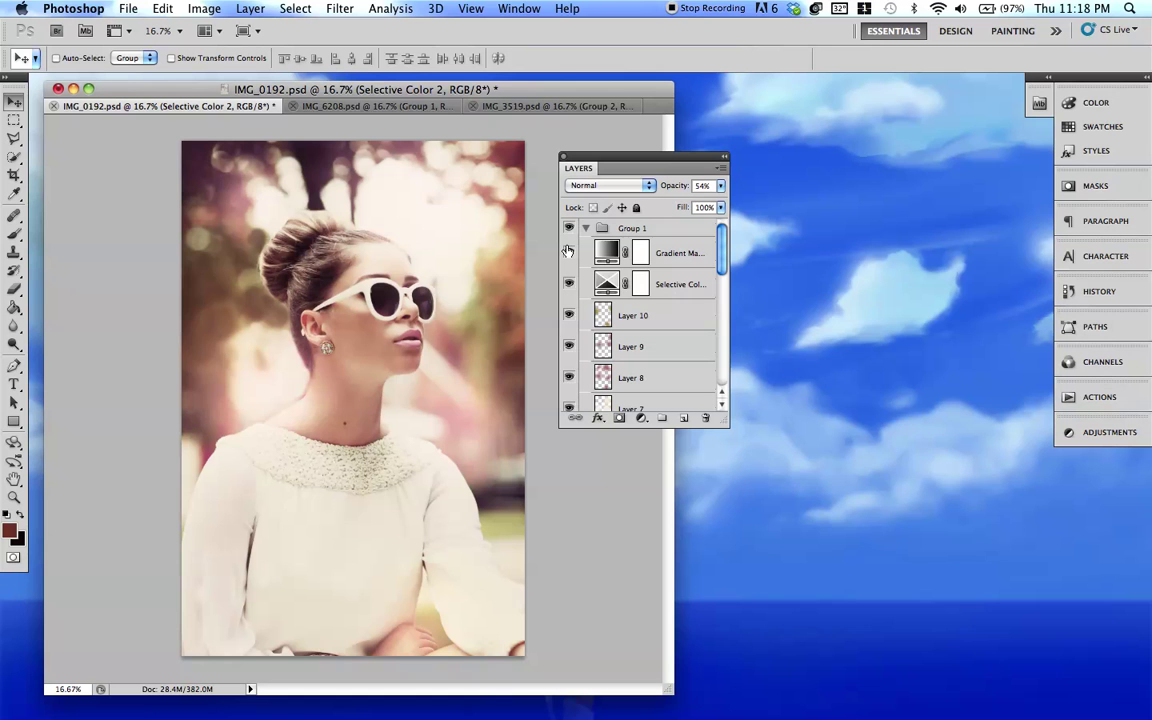
left_click_drag(571, 254, 568, 338)
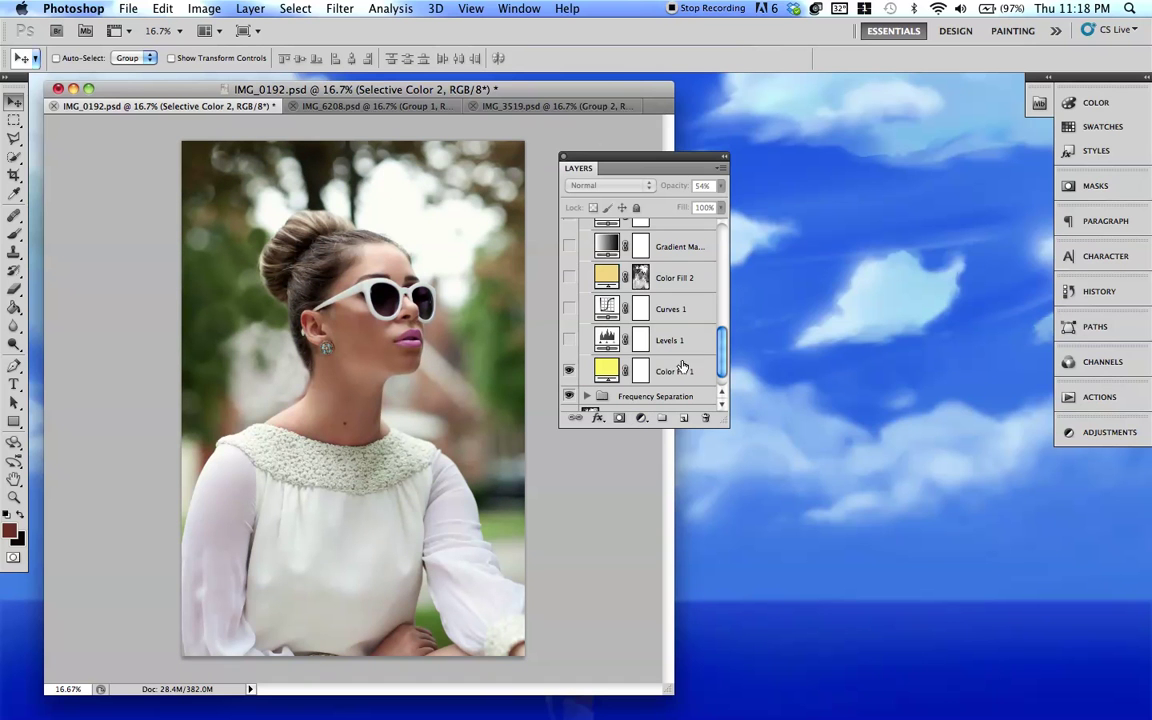
Switch the Levels 1 and Curves 1 adjustments back on above Color Fill 1.
left_click(681, 372)
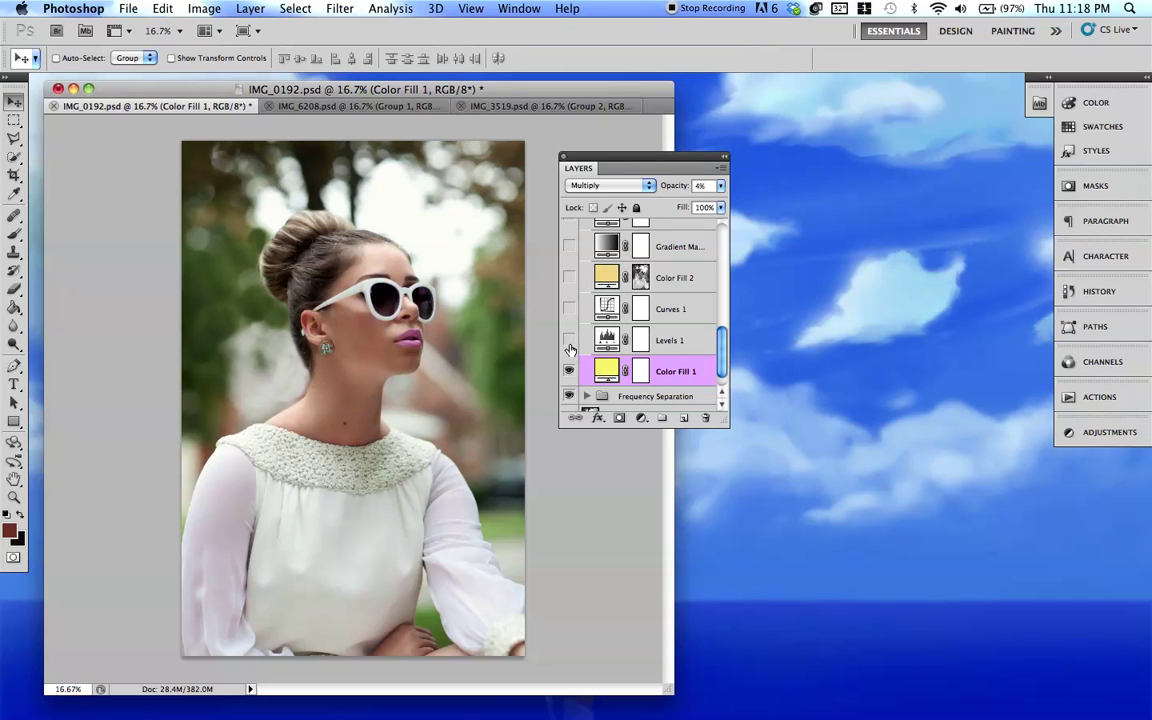
left_click(569, 342)
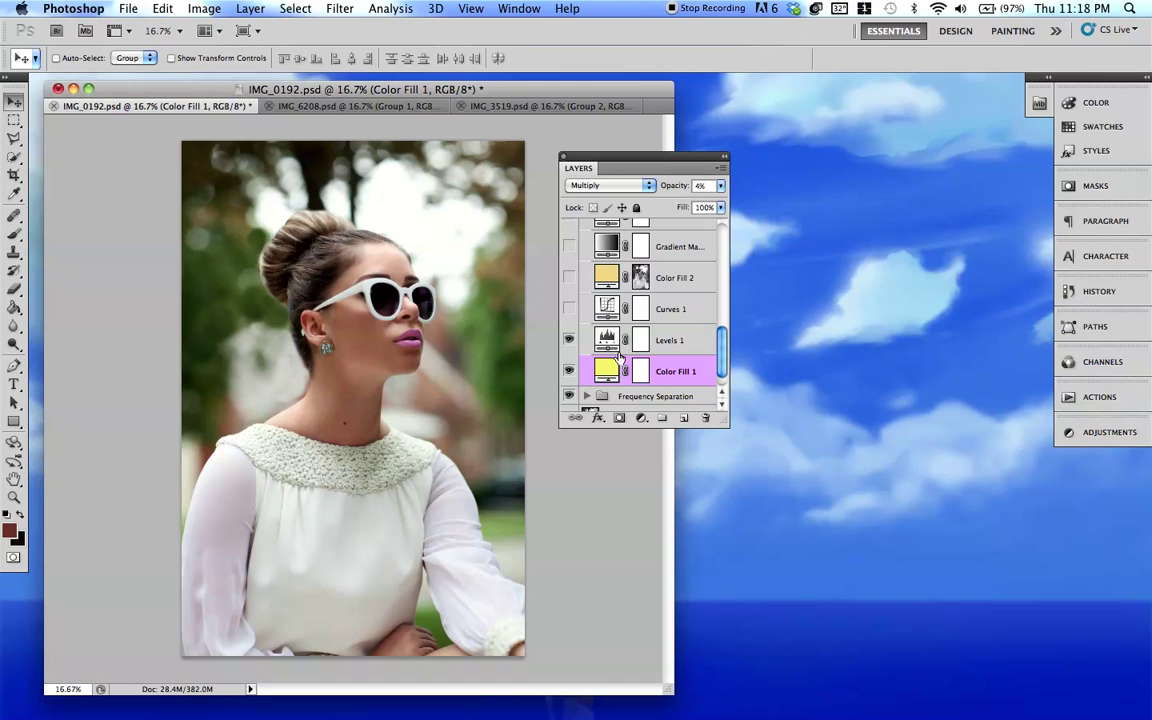
left_click(605, 340)
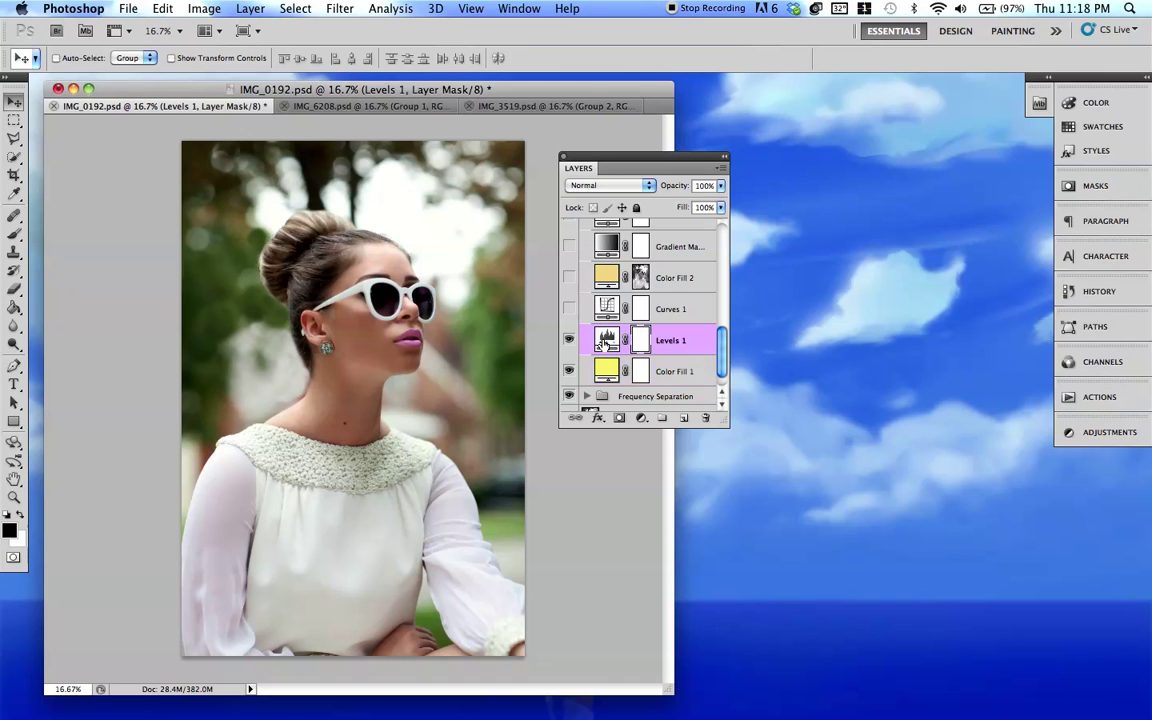
left_click_drag(664, 161, 633, 248)
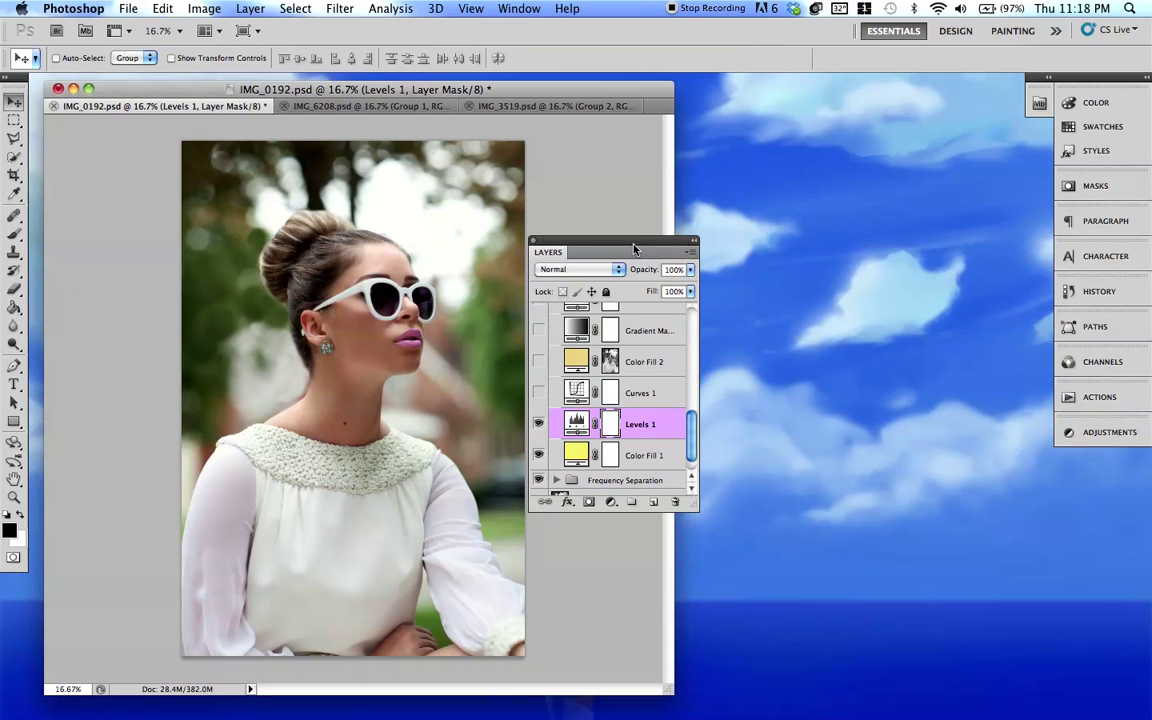
left_click(538, 393)
Edit Curves 1's curve, lifting the black point and pulling the midtones down for contrast.
left_click(577, 393)
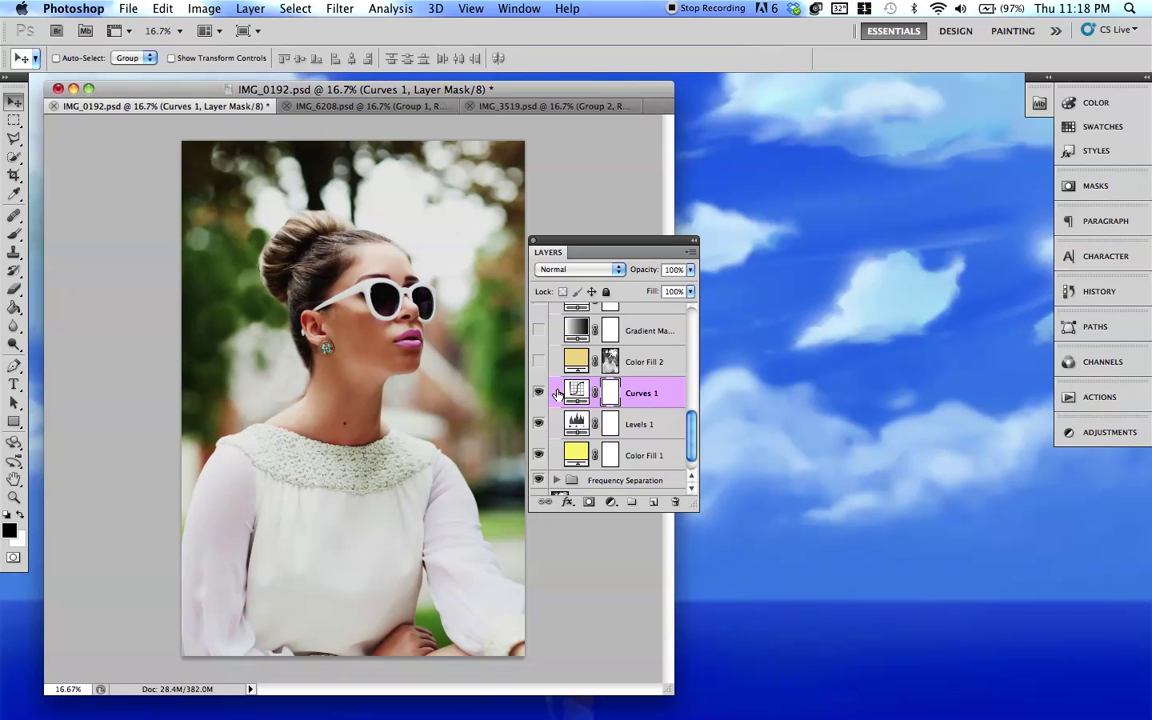
double_click(577, 393)
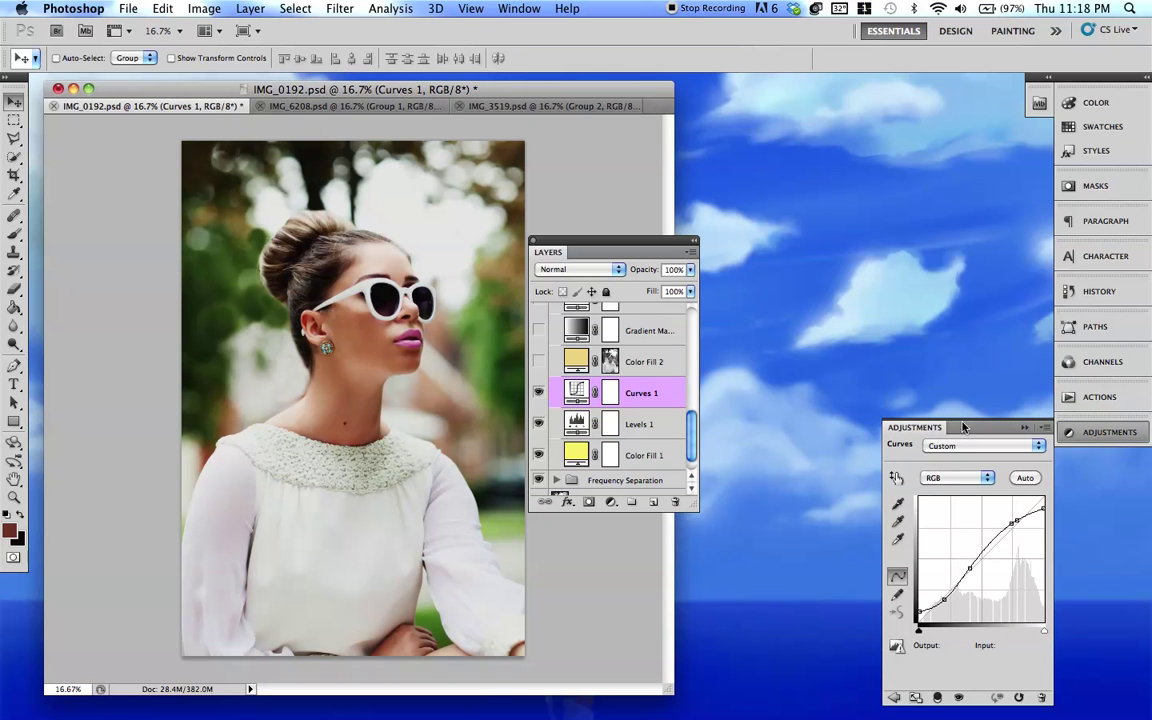
left_click_drag(866, 379, 753, 215)
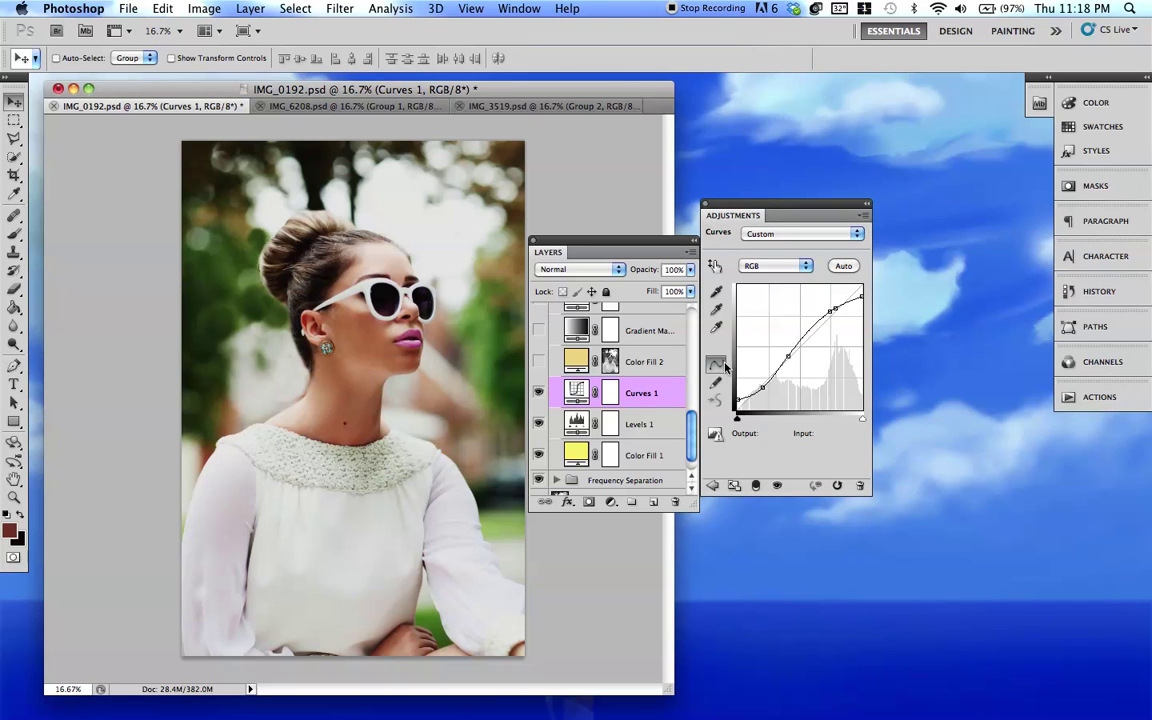
left_click(737, 409)
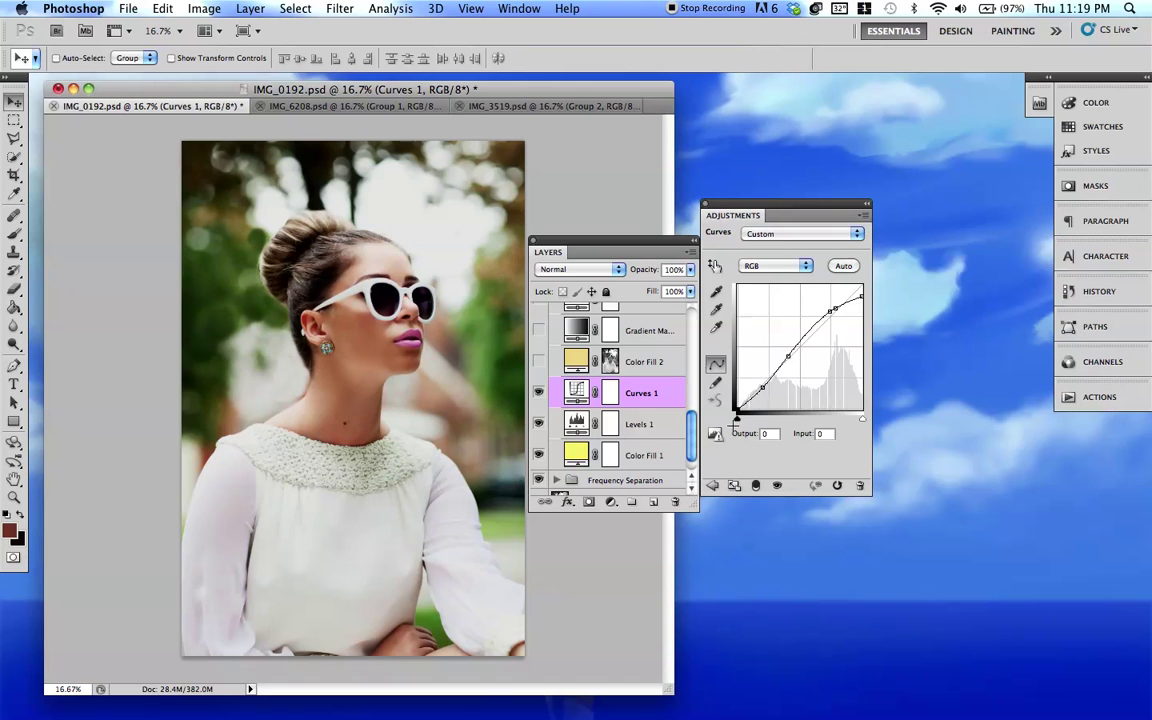
key("shift+Up")
key("shift+Up")
key("Up")
key("Up")
key("Down")
key("Down")
key("Down")
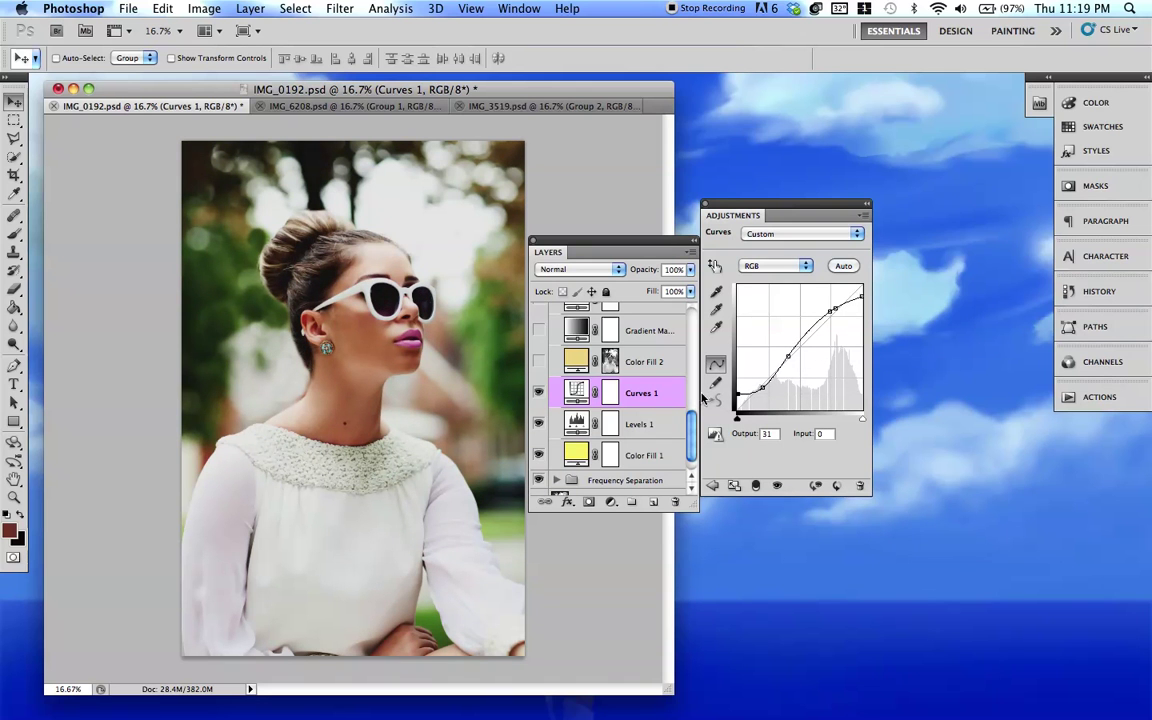
mouse_move(788, 357)
left_mouse_down()
mouse_move(797, 371)
mouse_move(802, 356)
mouse_move(788, 356)
left_mouse_up()
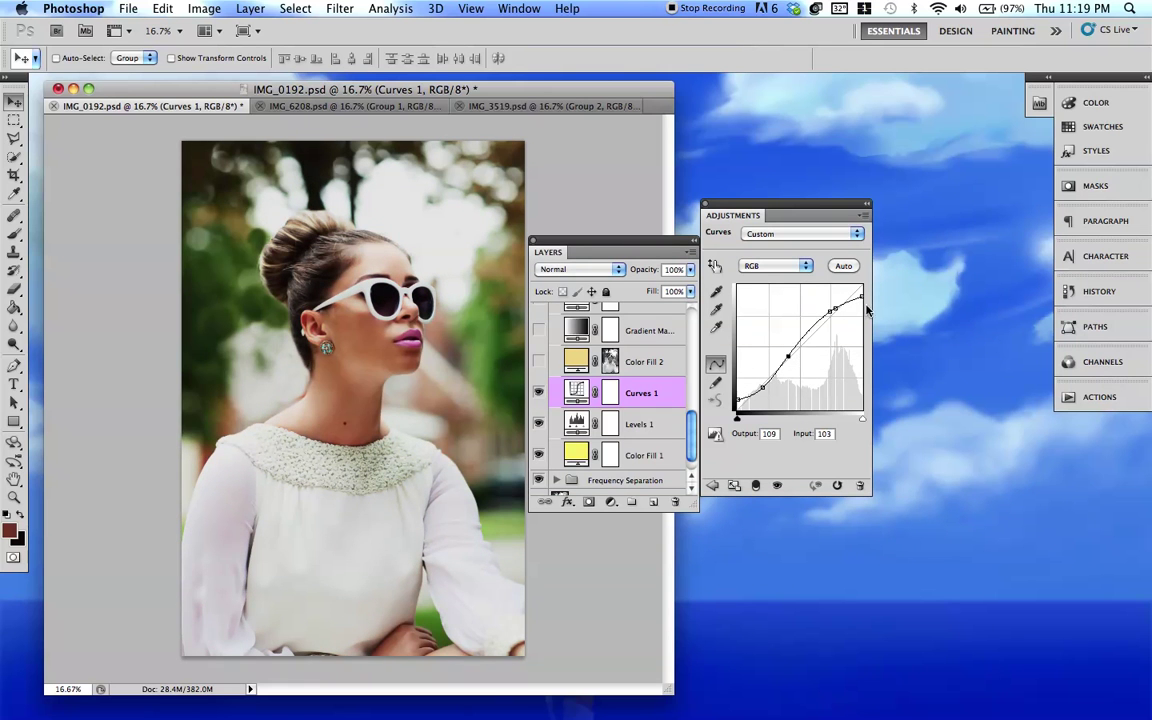
Compare the portrait with and without Curves 1, leave it on, and select Color Fill 2.
left_click(537, 393)
left_click(537, 393)
left_click(537, 393)
left_click(537, 393)
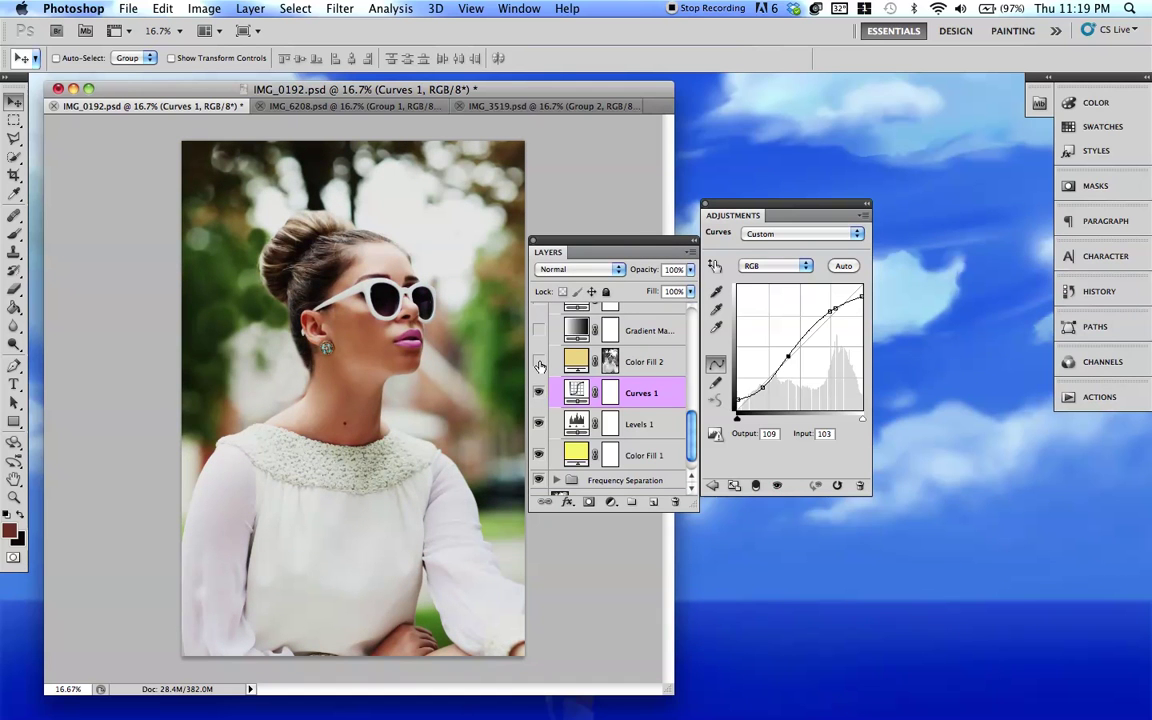
left_click(554, 365)
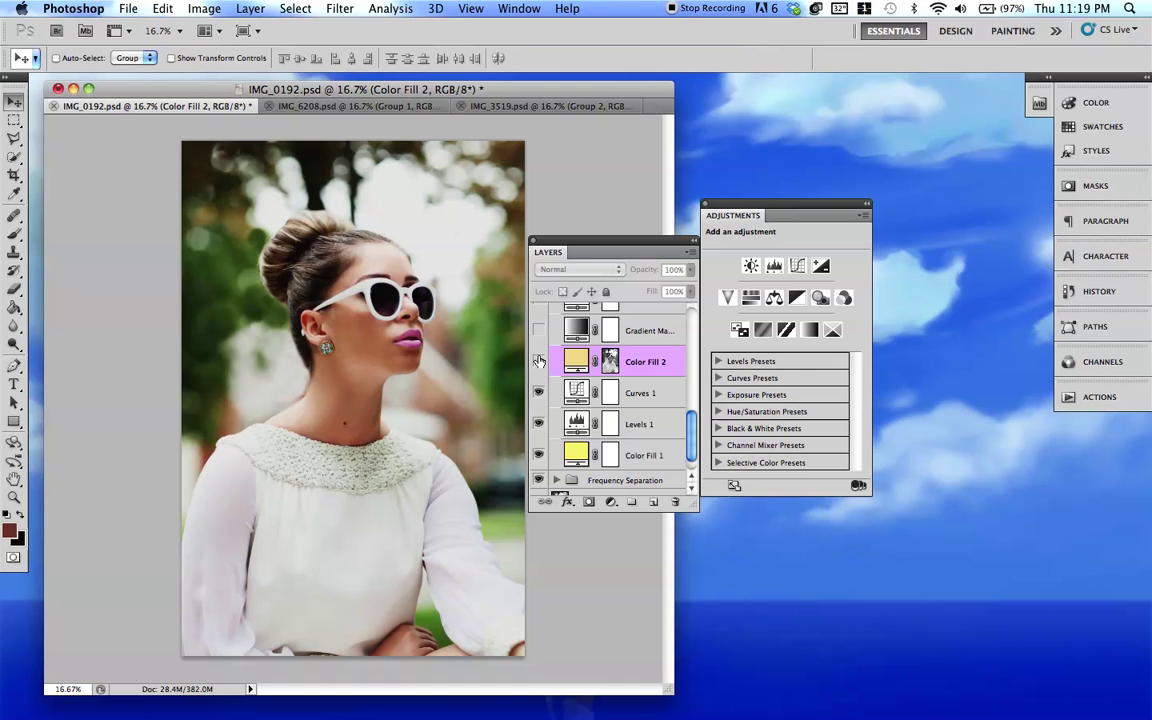
Turn on Color Fill 2's warm yellow tint, comparing it on and off.
left_click(538, 361)
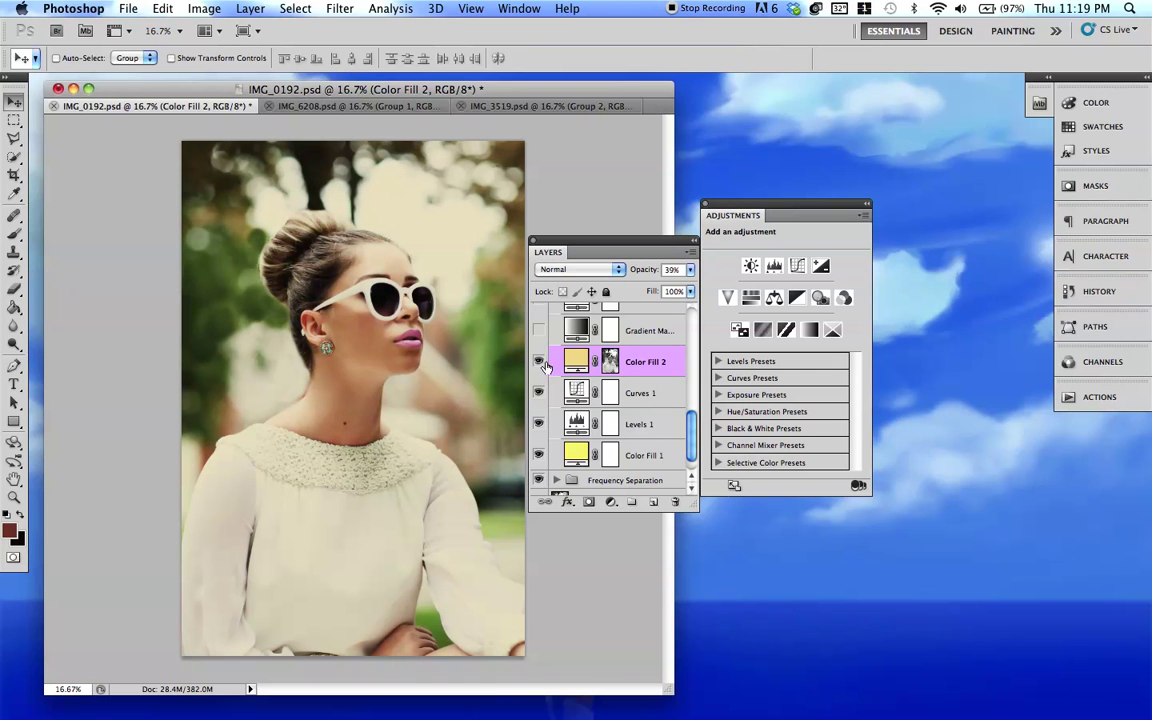
scroll(568, 363, "up", 1)
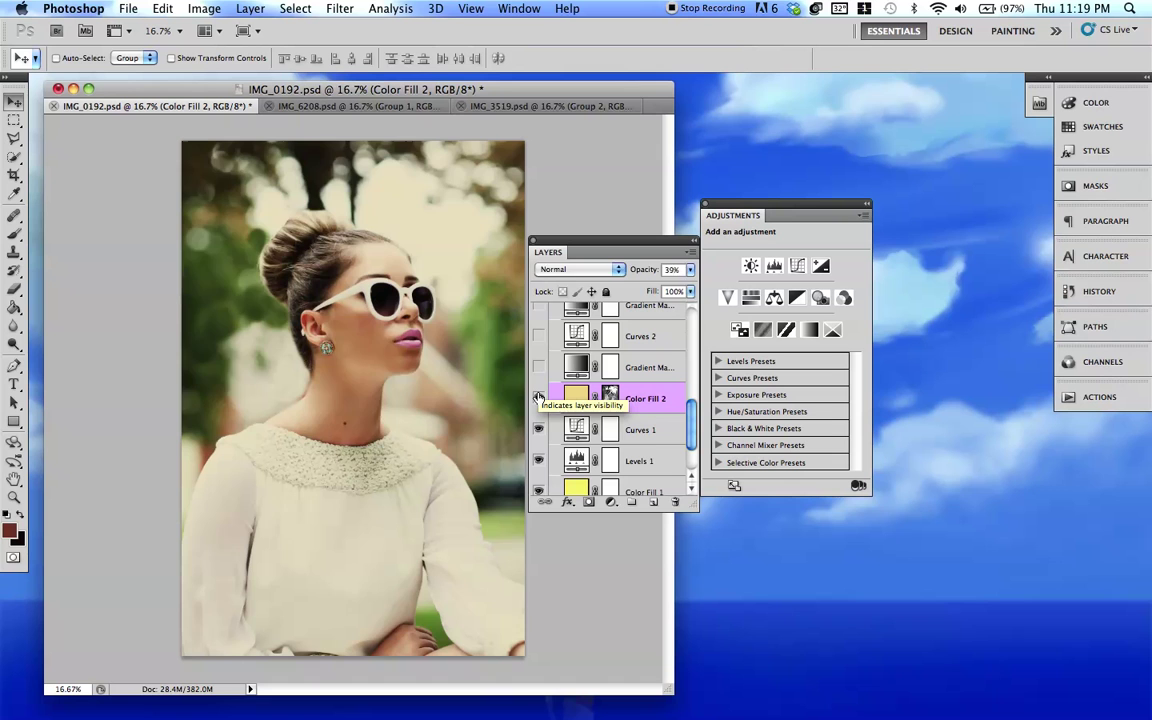
left_click(539, 398)
left_click(539, 398)
left_click(539, 398)
left_click(539, 398)
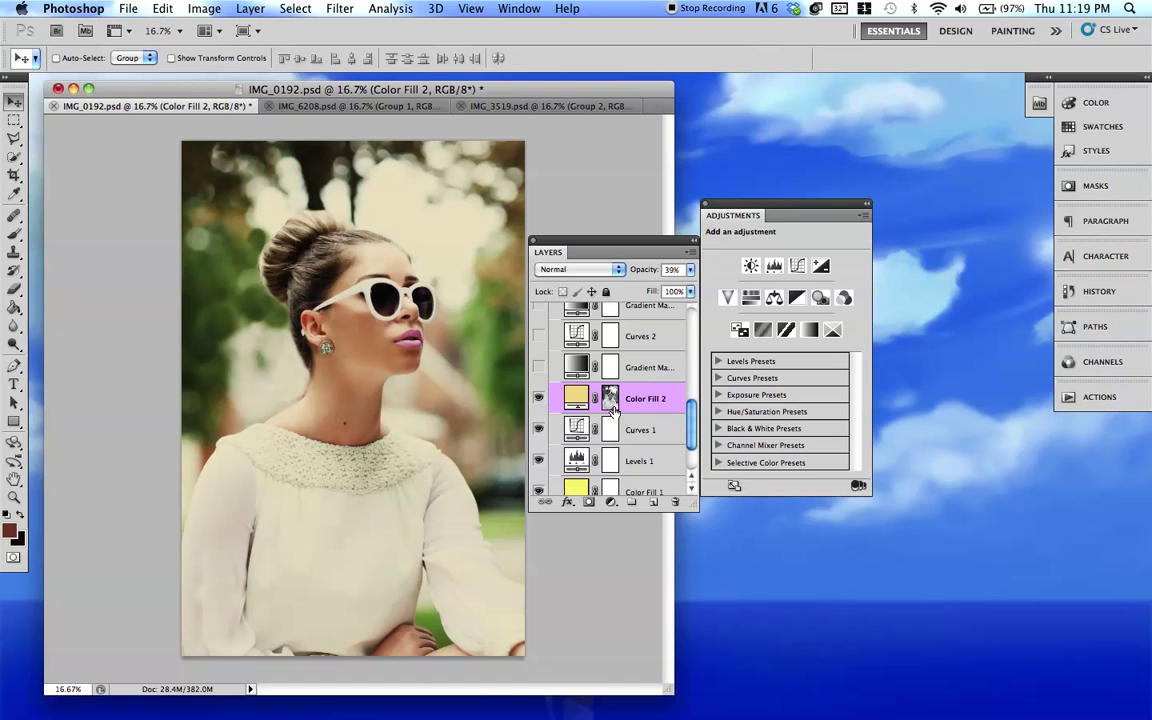
Delete Color Fill 2's layer mask, then undo to restore it.
left_click_drag(612, 410, 675, 501)
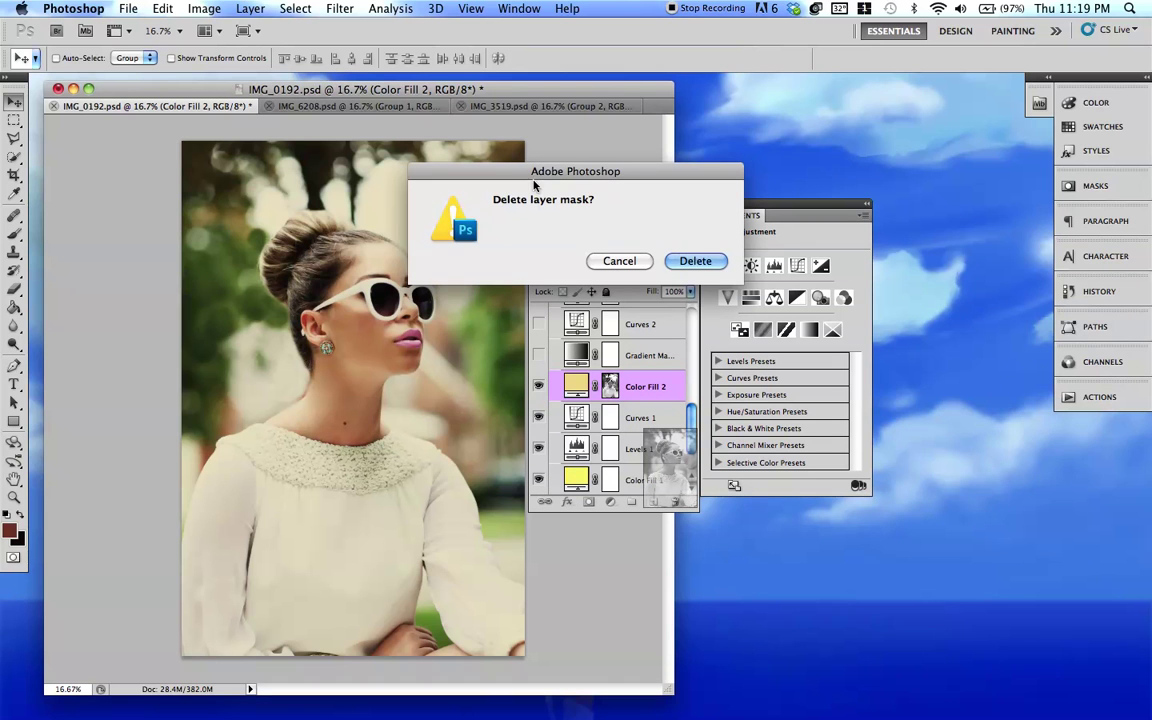
left_click(695, 261)
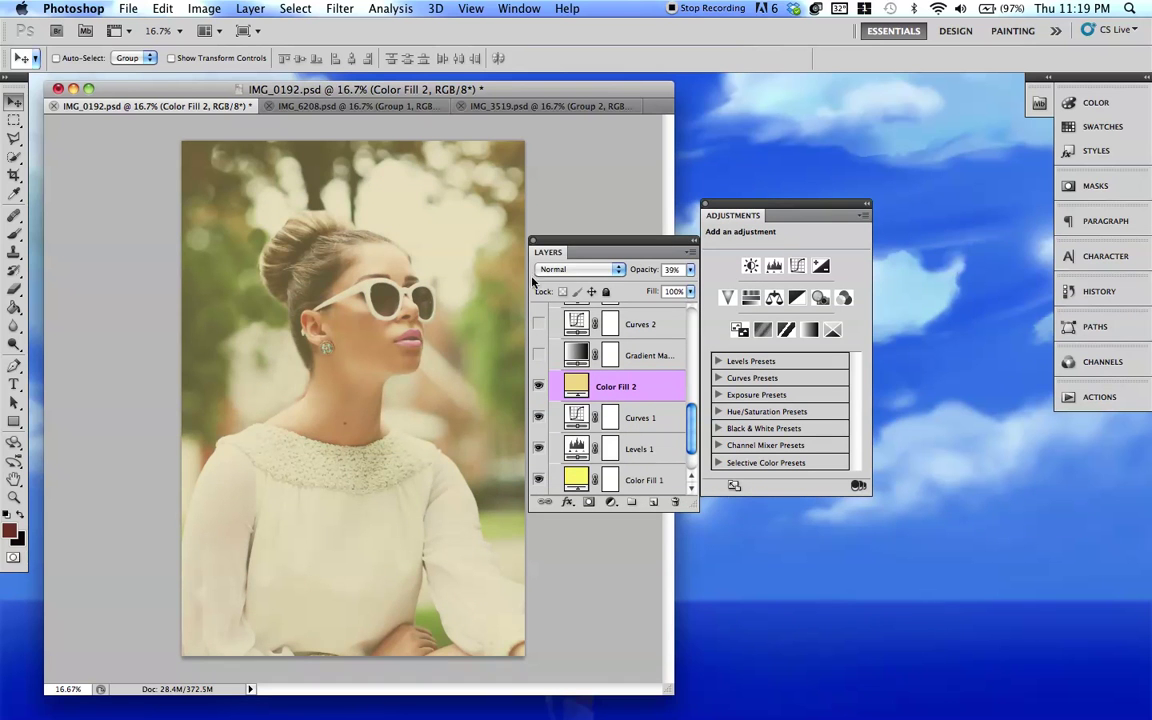
key("super+z")
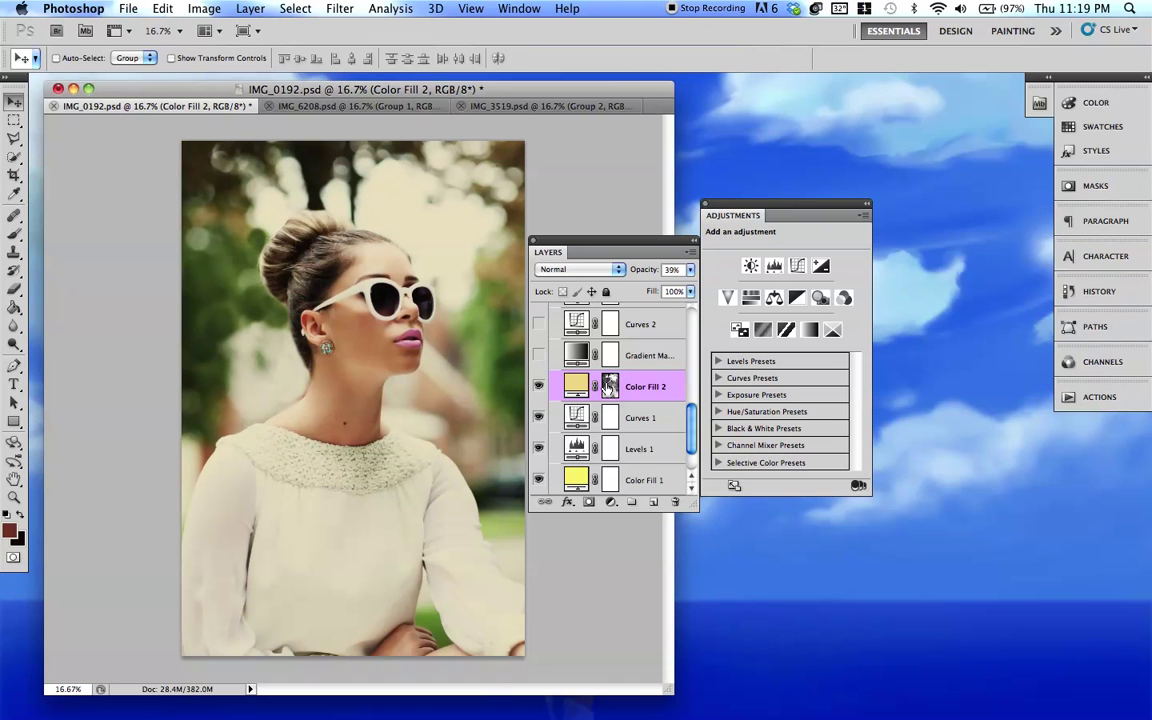
scroll(606, 388, "up", 2)
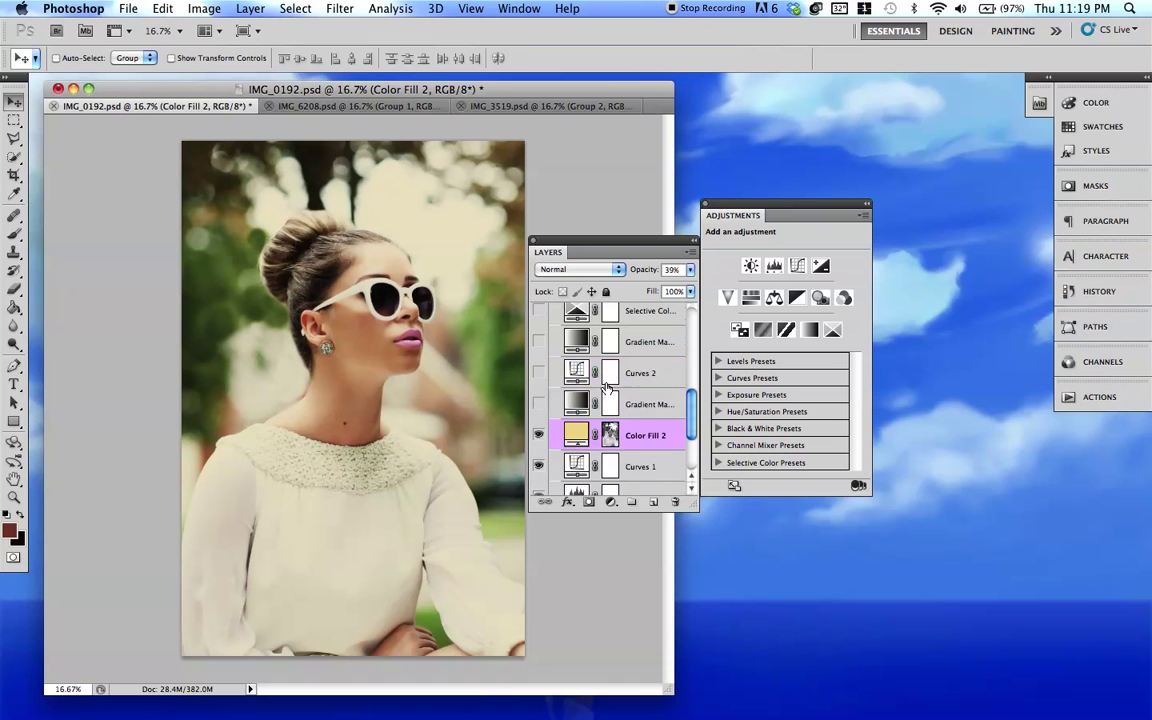
Turn on the Gradient Map 1 and Curves 2 adjustments and review their settings.
left_click(539, 404)
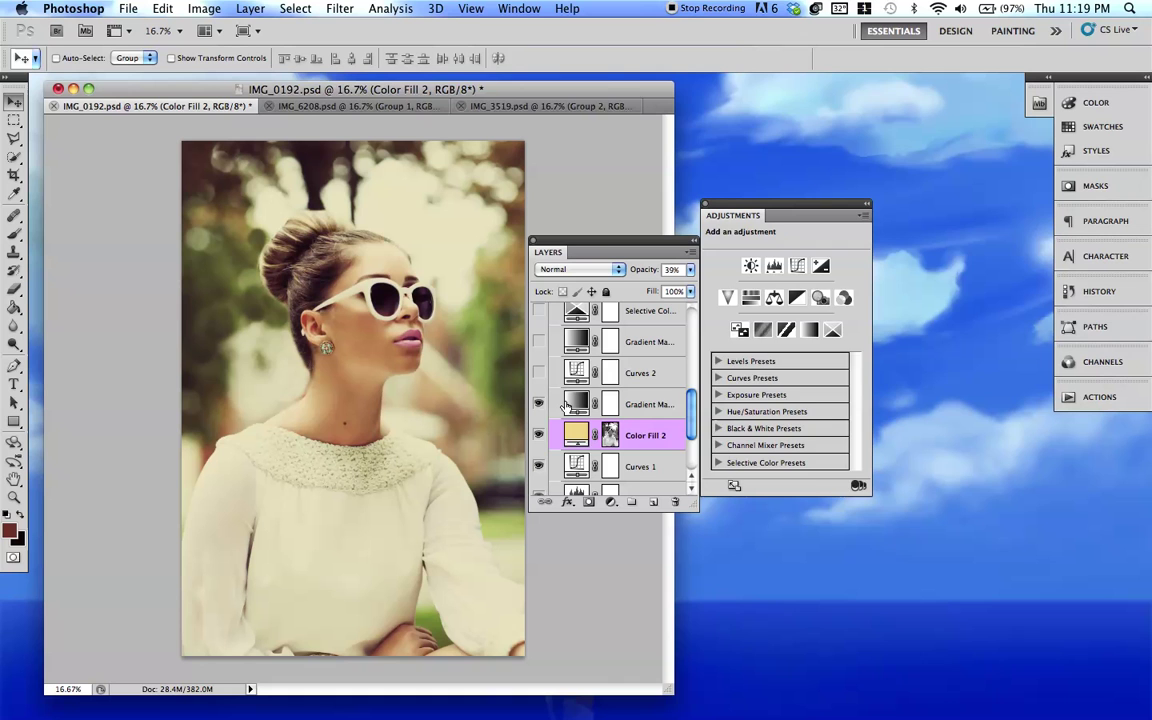
left_click(567, 404)
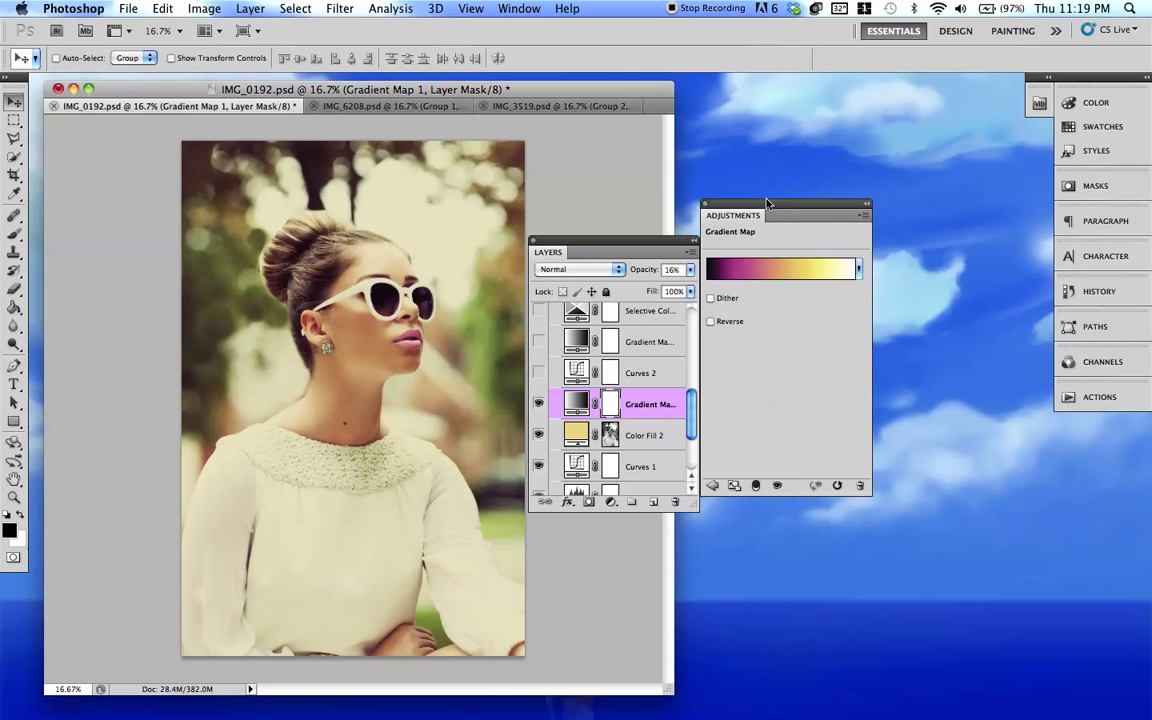
left_click_drag(780, 215, 811, 221)
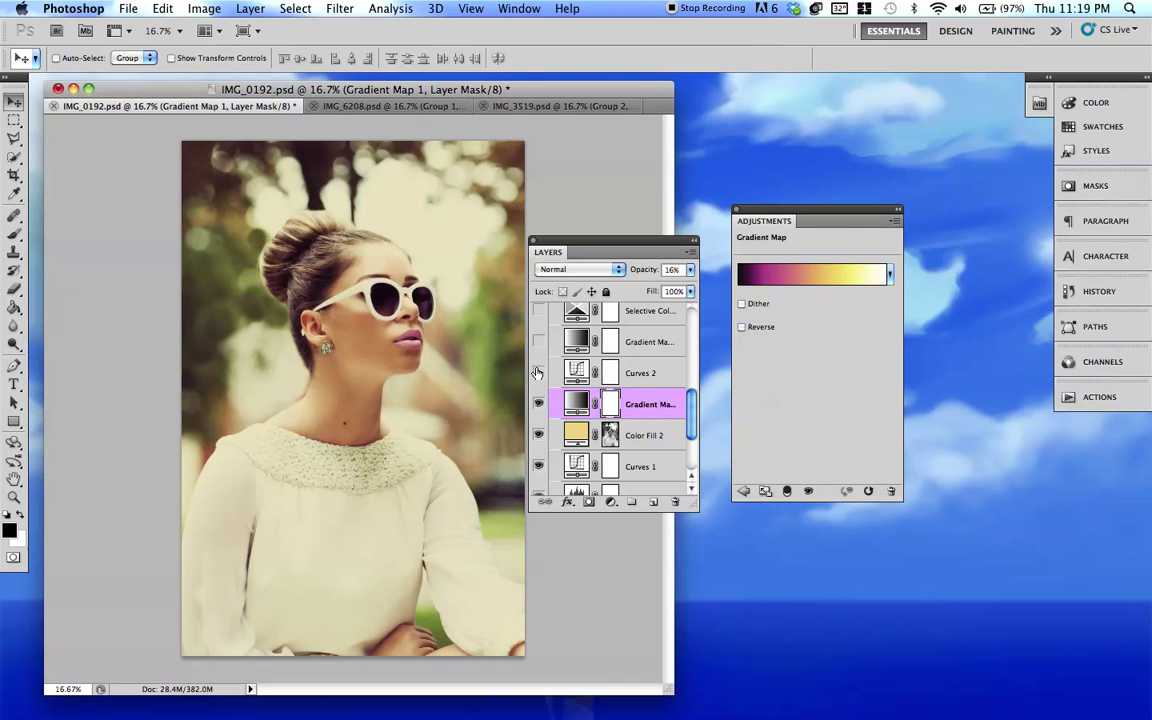
scroll(537, 372, "up", 2)
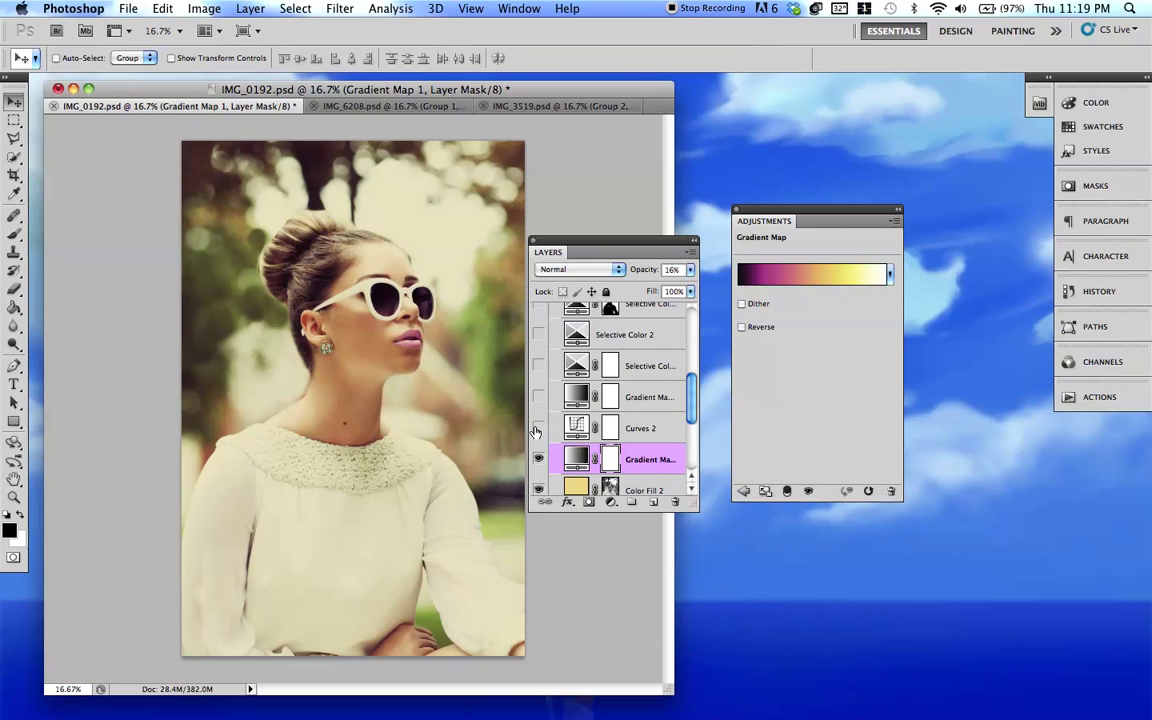
left_click(576, 428)
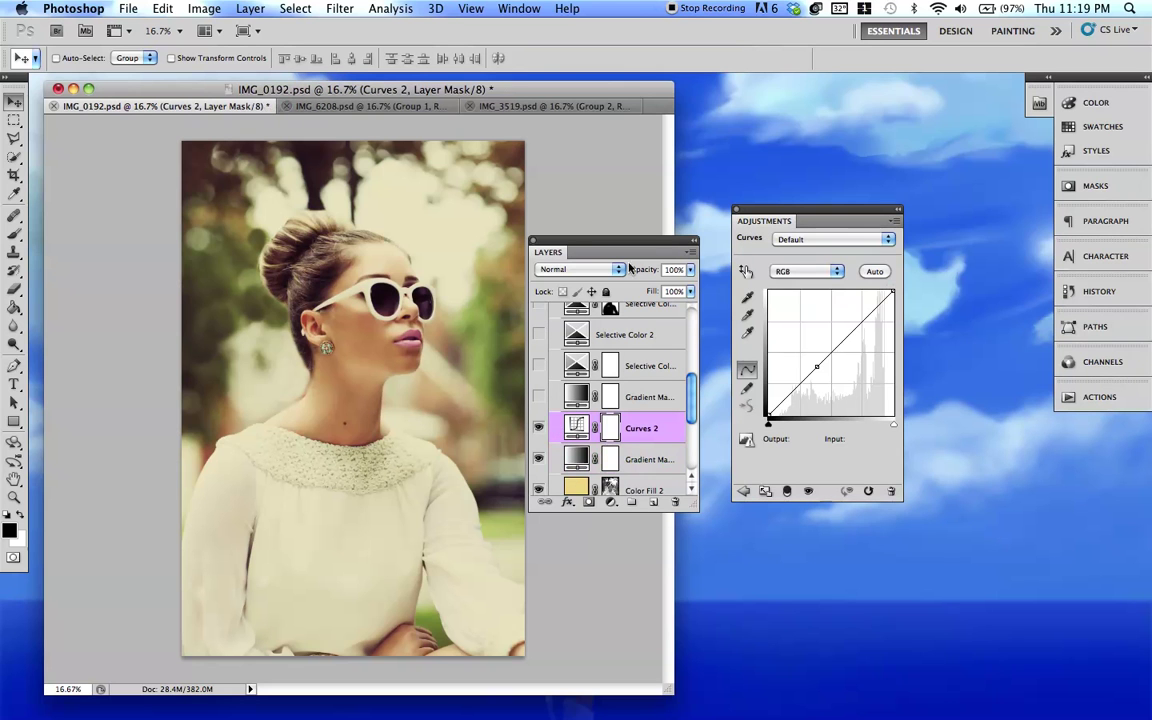
left_click(538, 428)
Turn on Gradient Map 1 copy, toggling it to compare before and after.
left_click(538, 397)
left_click(563, 398)
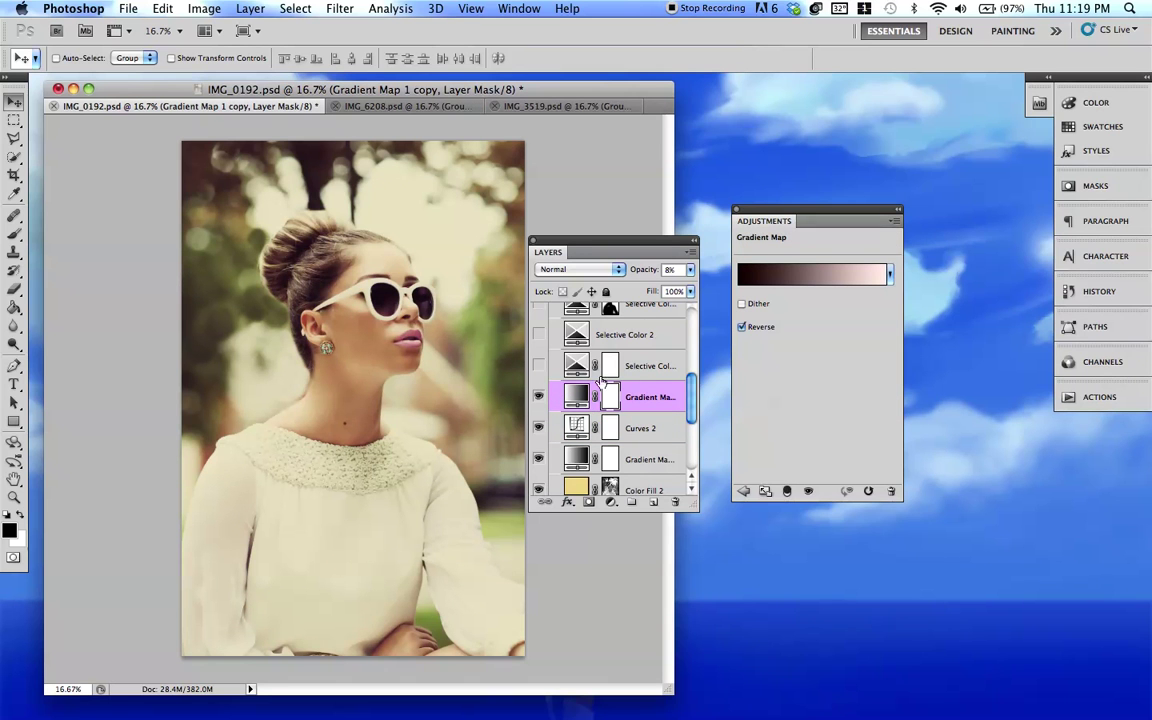
left_click(539, 399)
left_click(539, 398)
left_click(539, 398)
Turn on the Selective Color 1 adjustment and view its settings.
left_click_drag(529, 93, 533, 88)
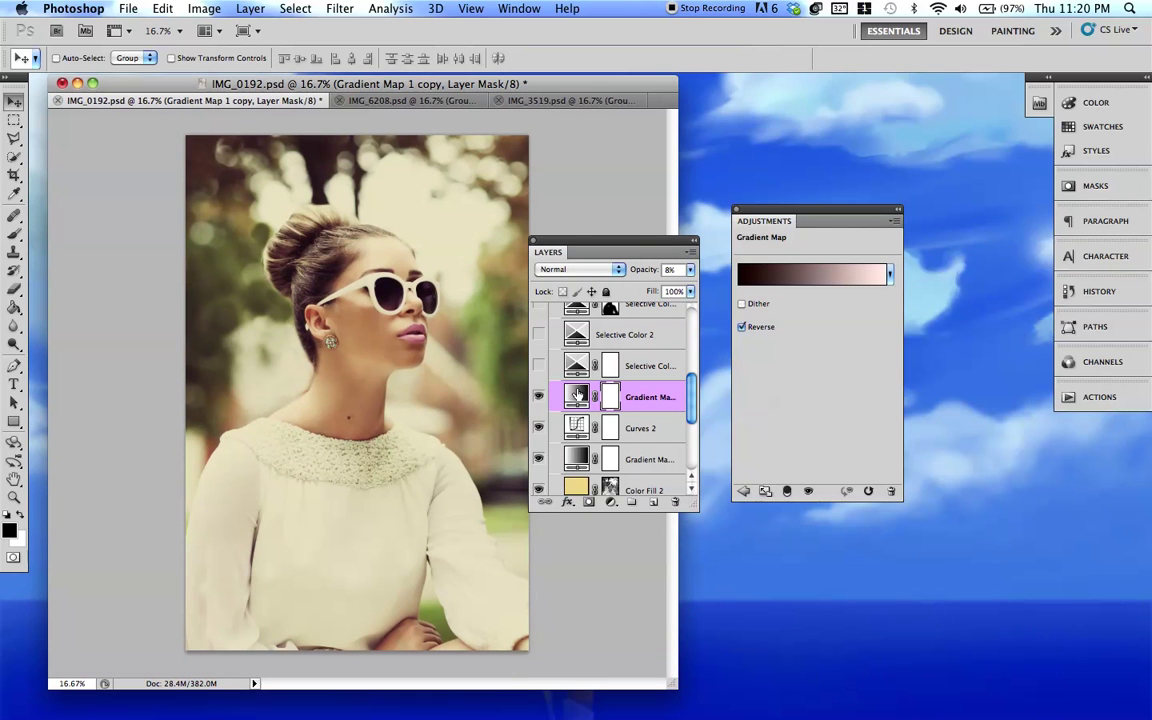
left_click(539, 366)
left_click(578, 366)
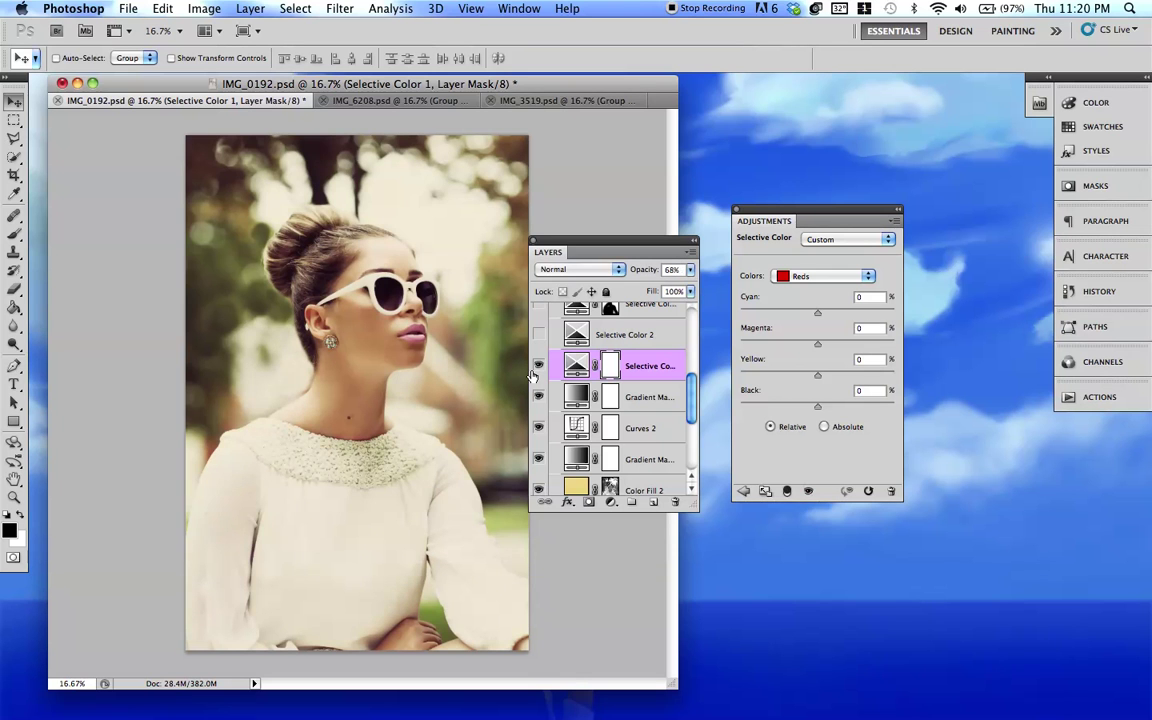
scroll(600, 390, "up", 3)
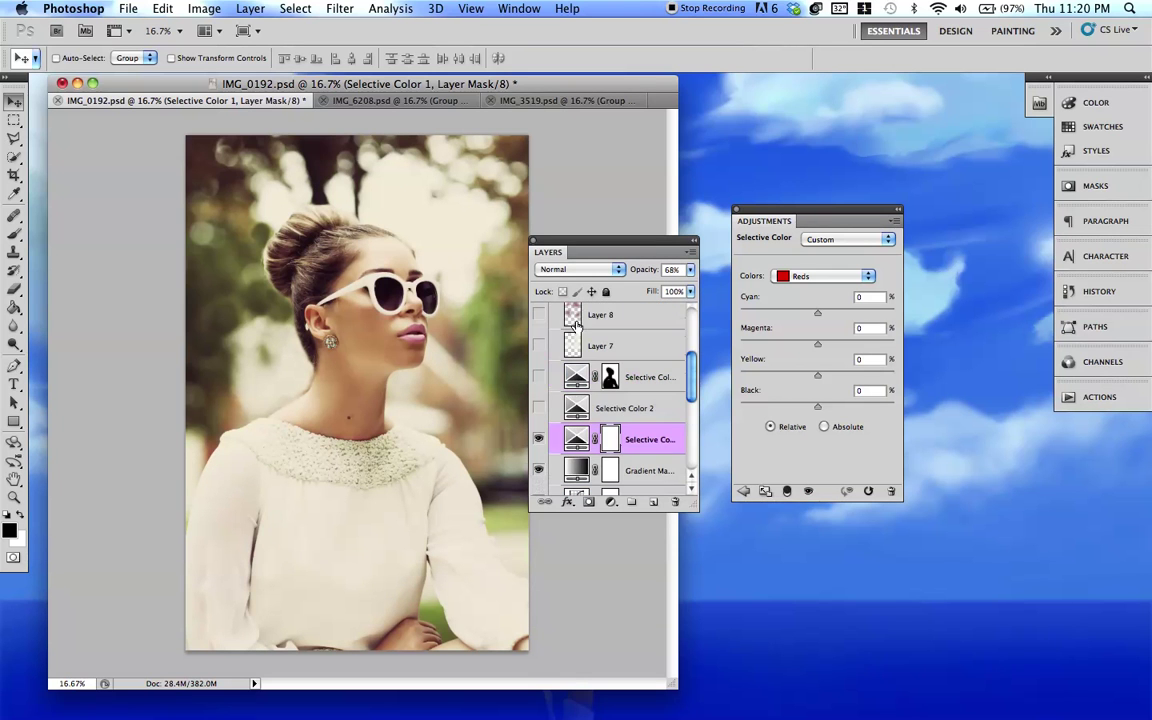
Turn on Selective Color 2 and view its Yellows settings.
left_click(538, 409)
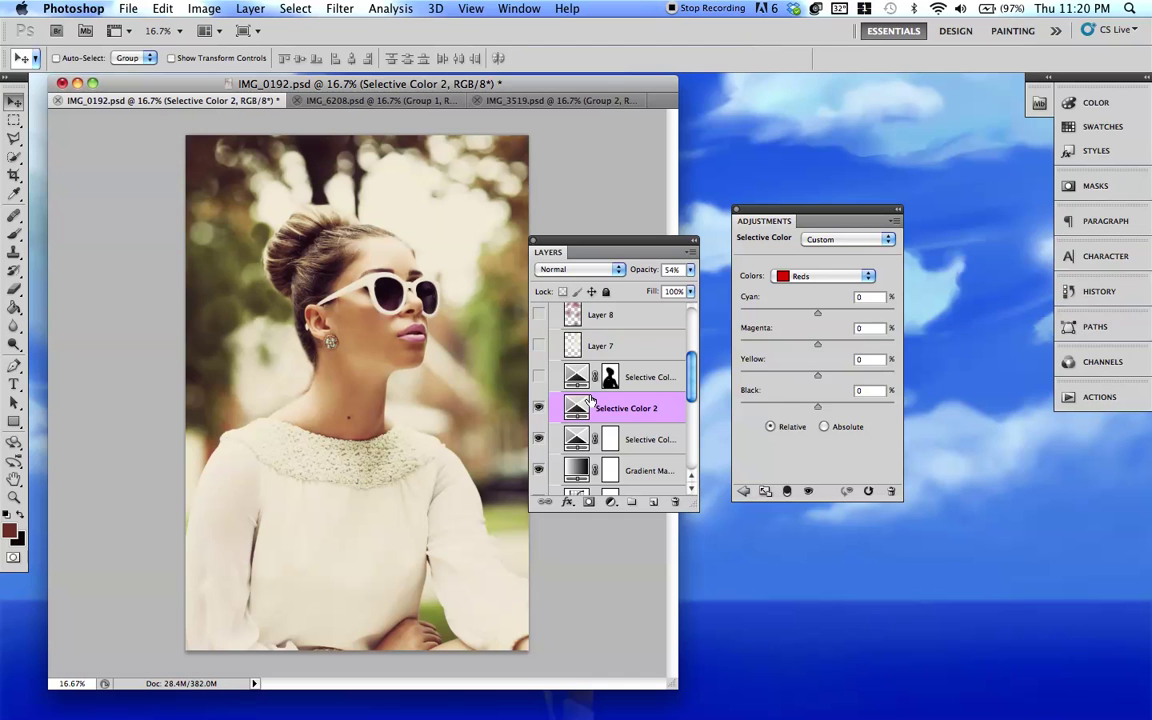
left_click(790, 276)
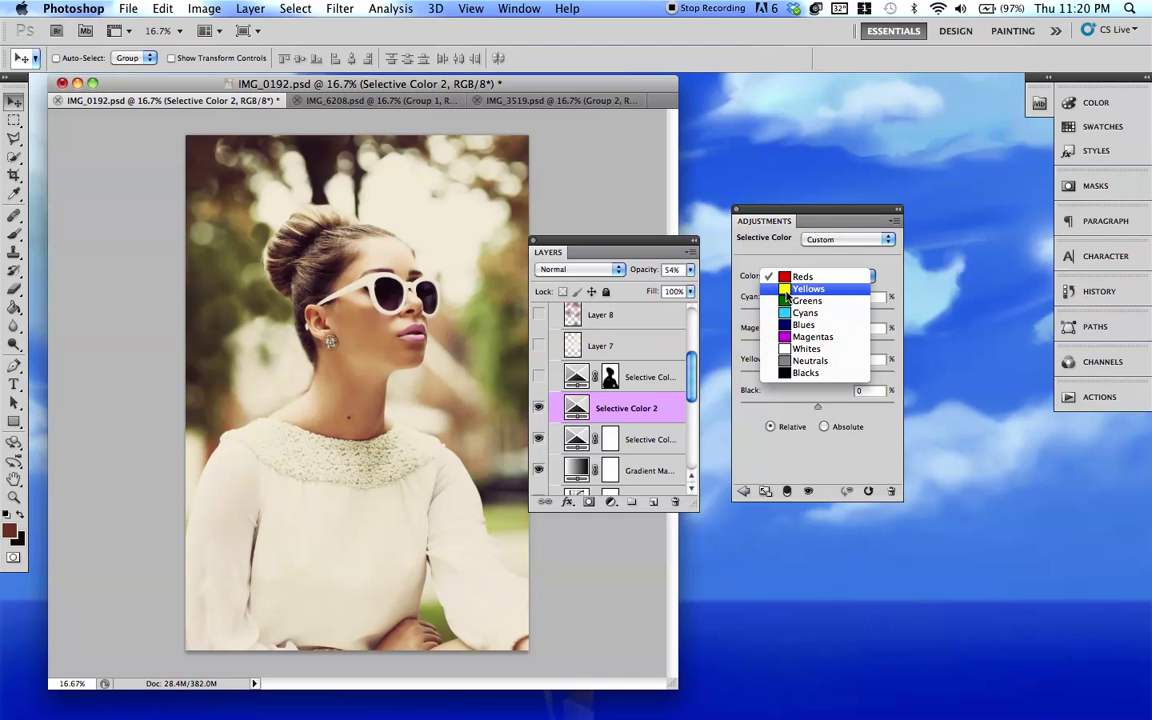
left_click(787, 289)
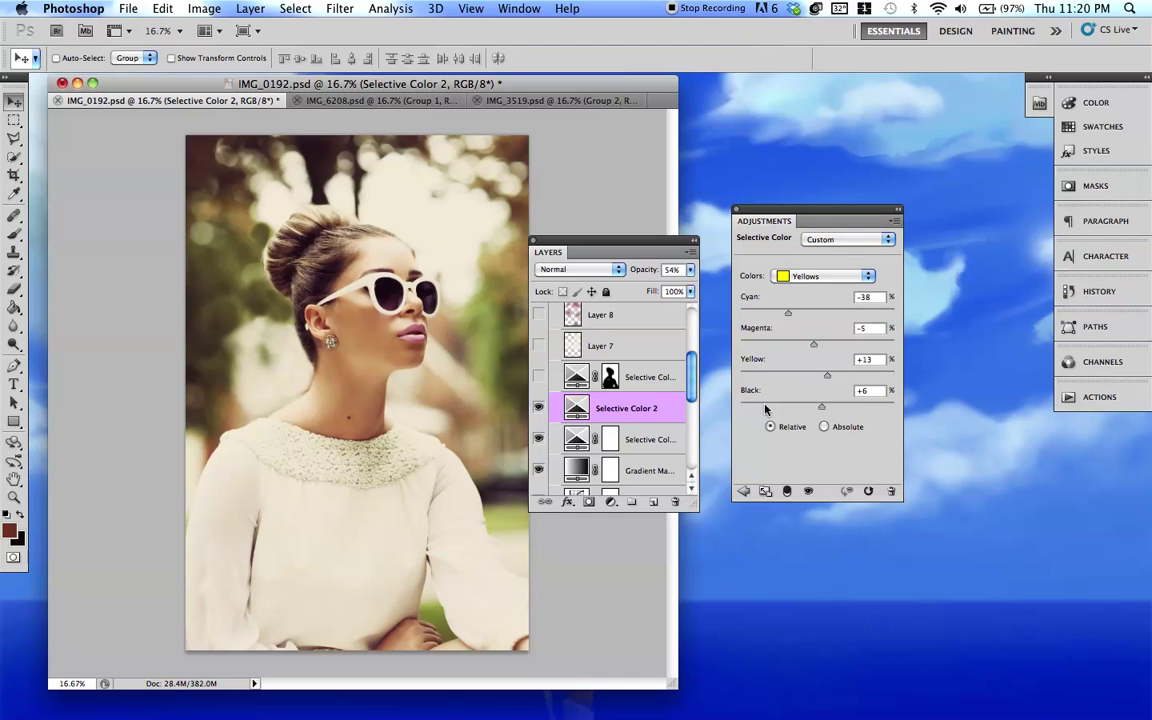
Show Selective Color 3 copy, delete its silhouette mask, then undo to restore the mask.
left_click(552, 377)
left_click(539, 377)
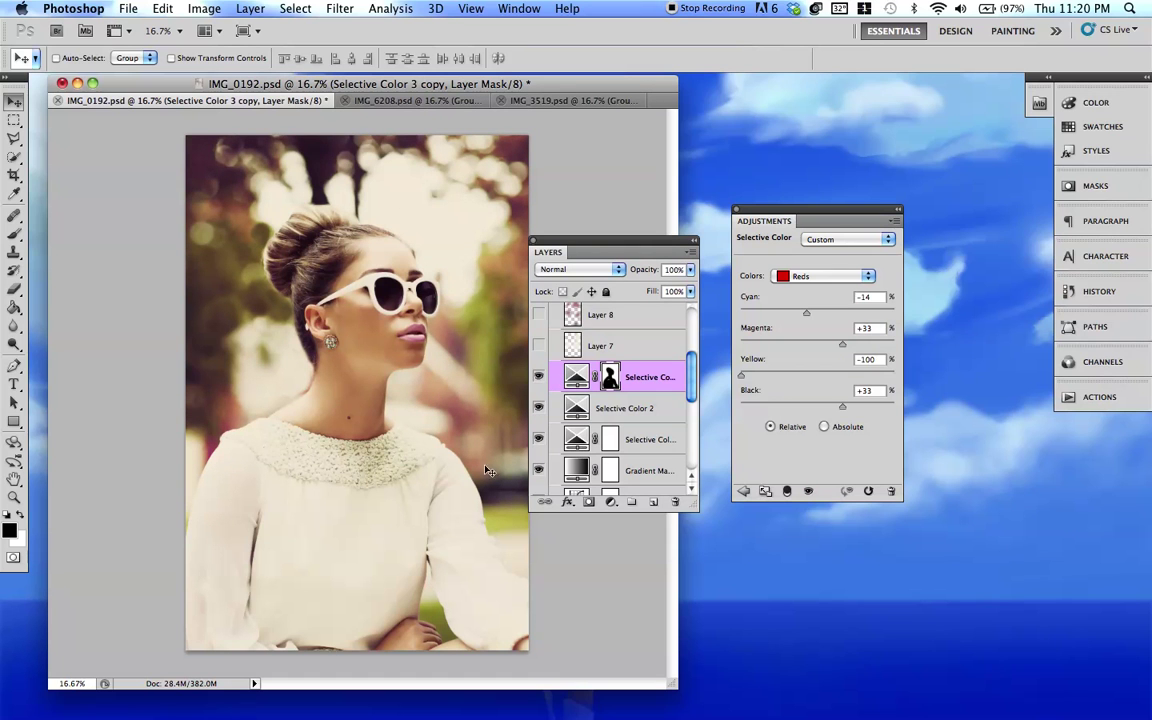
left_click_drag(610, 377, 675, 501)
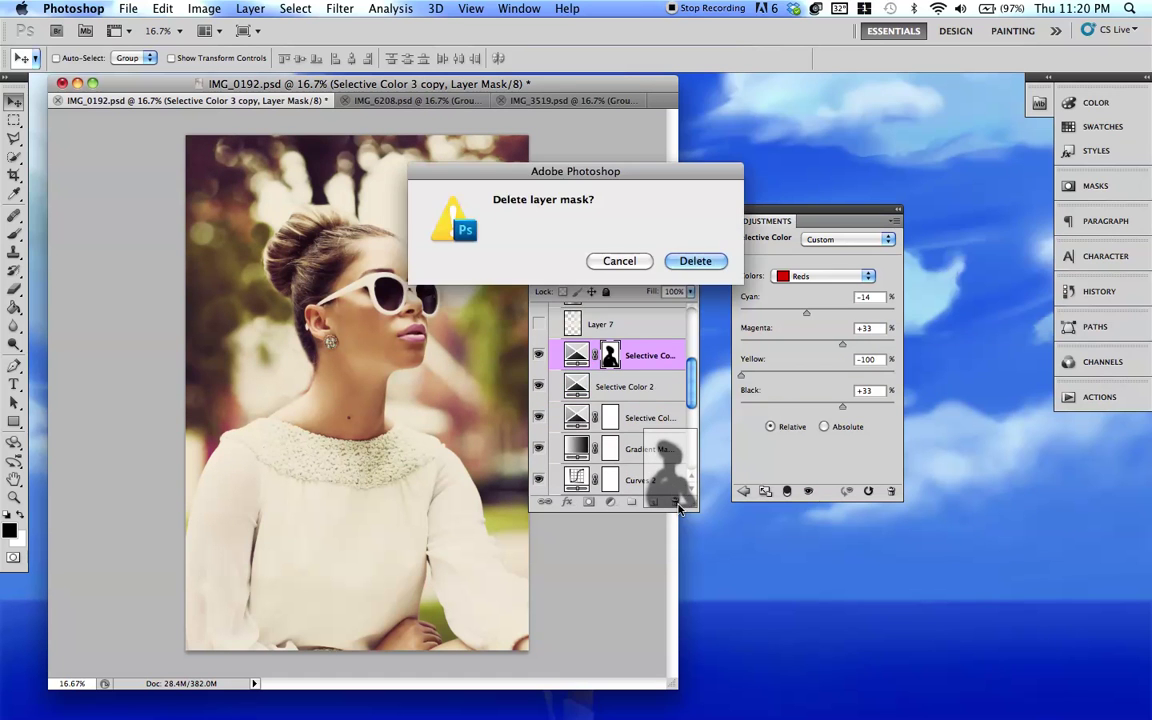
left_click(697, 261)
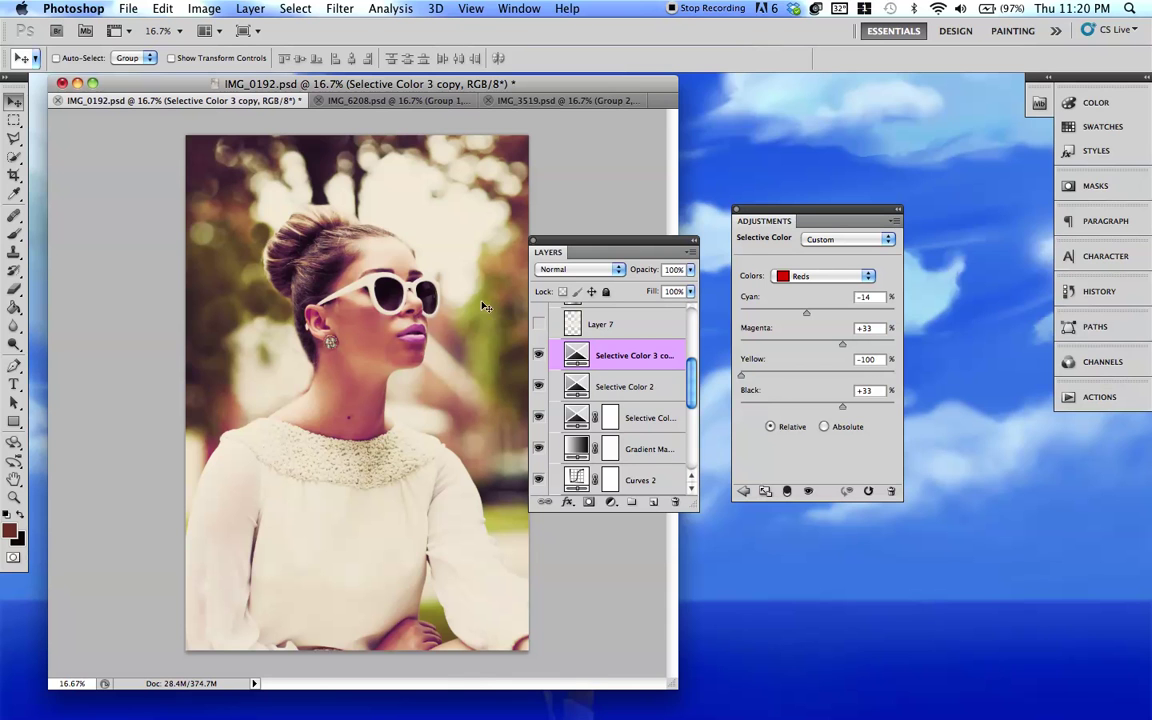
key("ctrl+alt+g")
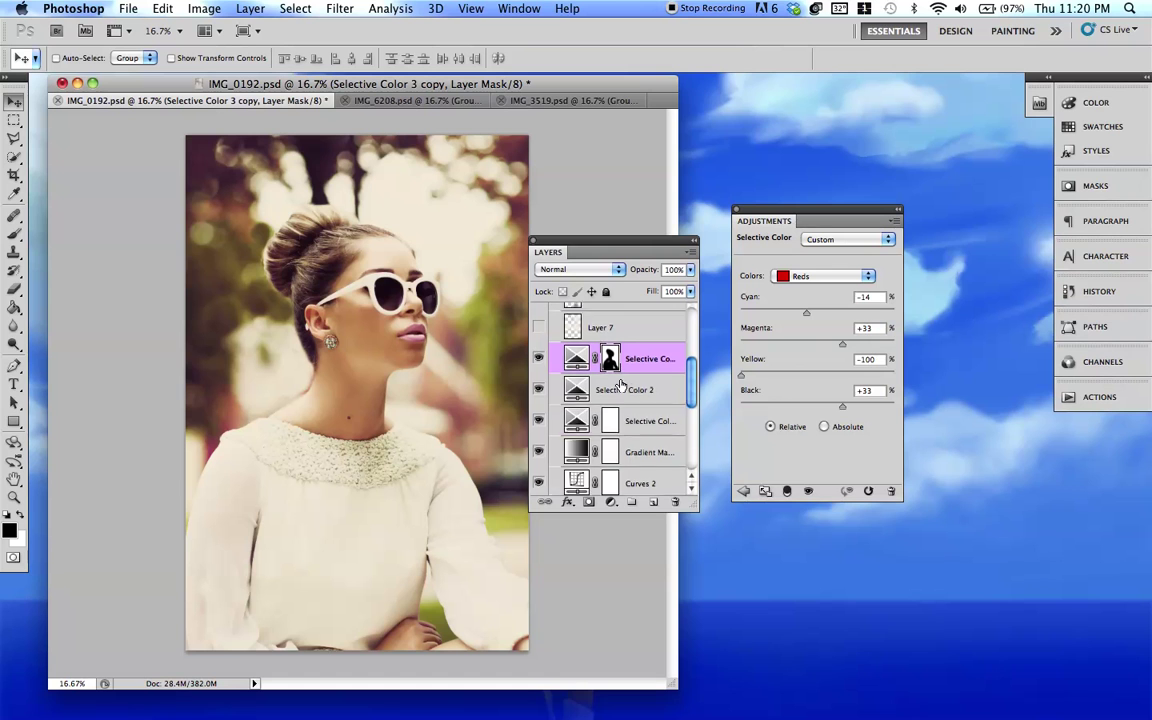
scroll(605, 383, "up", 3)
scroll(605, 383, "up", 1)
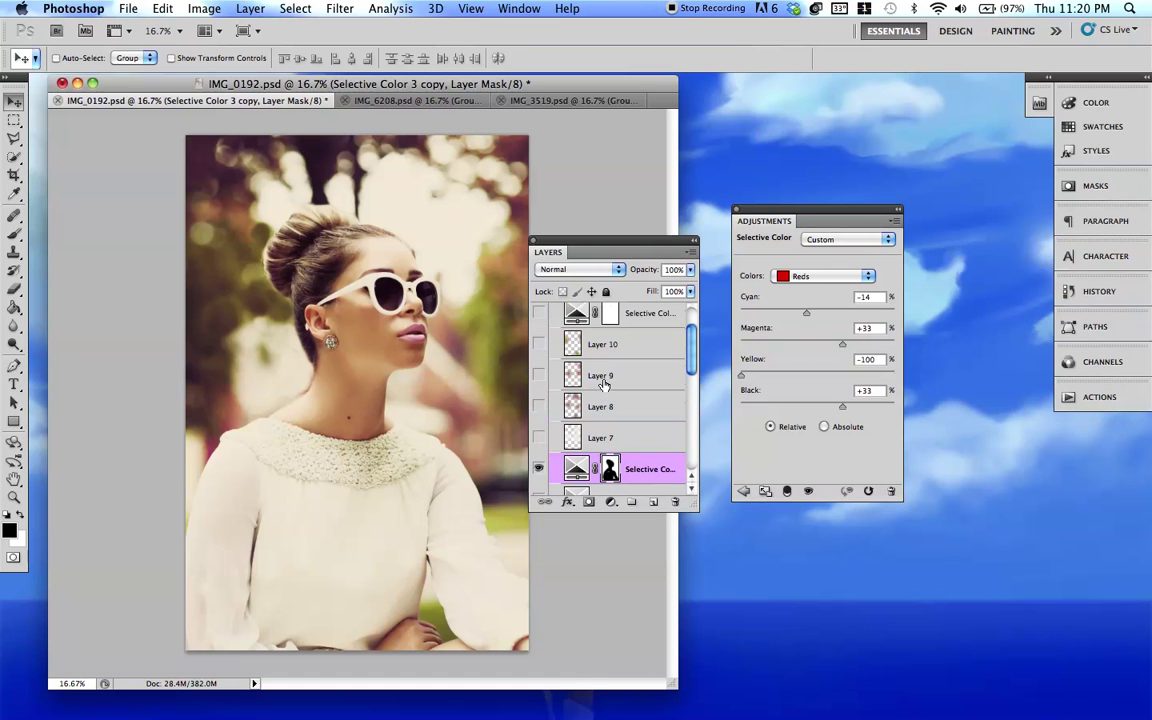
Switch on the brightening overlay layers in Group 1 and select Layer 9.
left_click(539, 437)
left_click(602, 438)
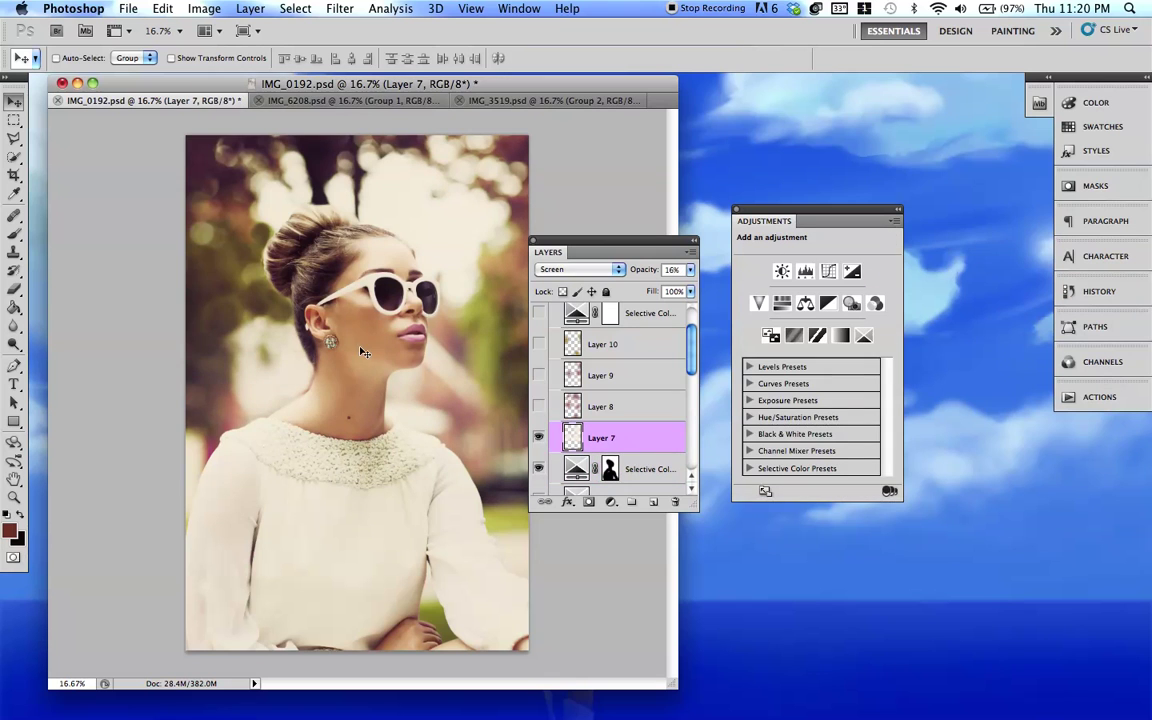
left_click(539, 406)
left_click(602, 407)
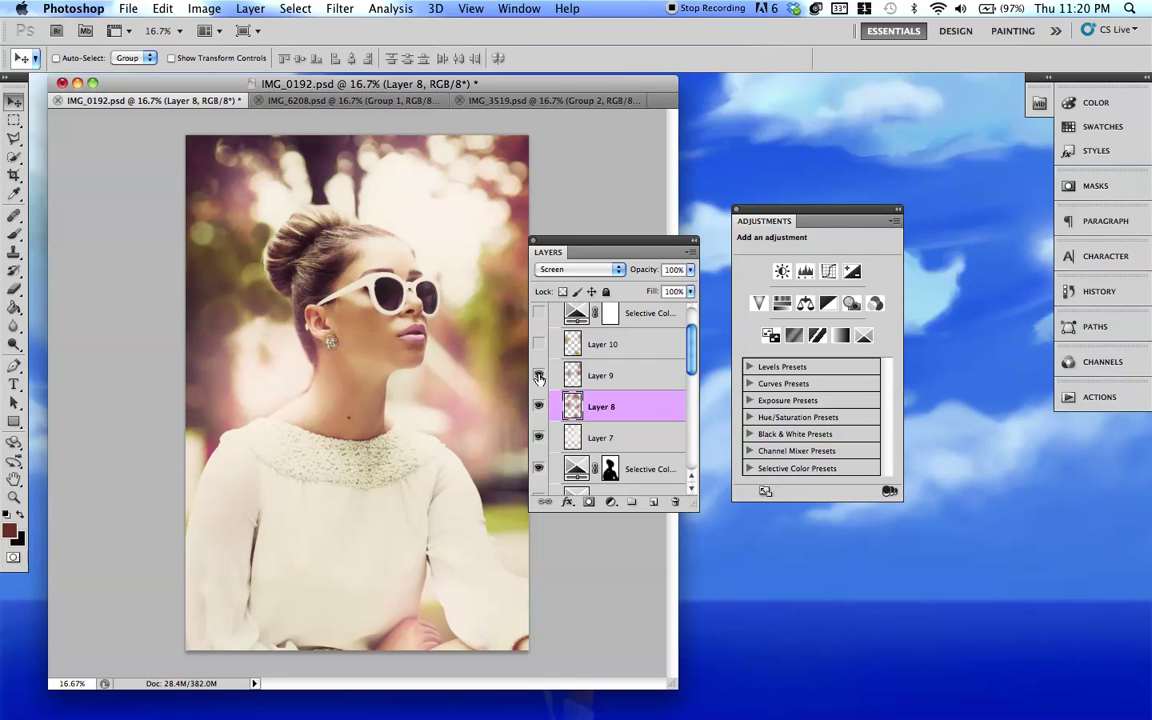
left_click(600, 376)
Turn Layer 10 back on and bring up the Selective Color 4 adjustment settings.
scroll(588, 420, "up", 1)
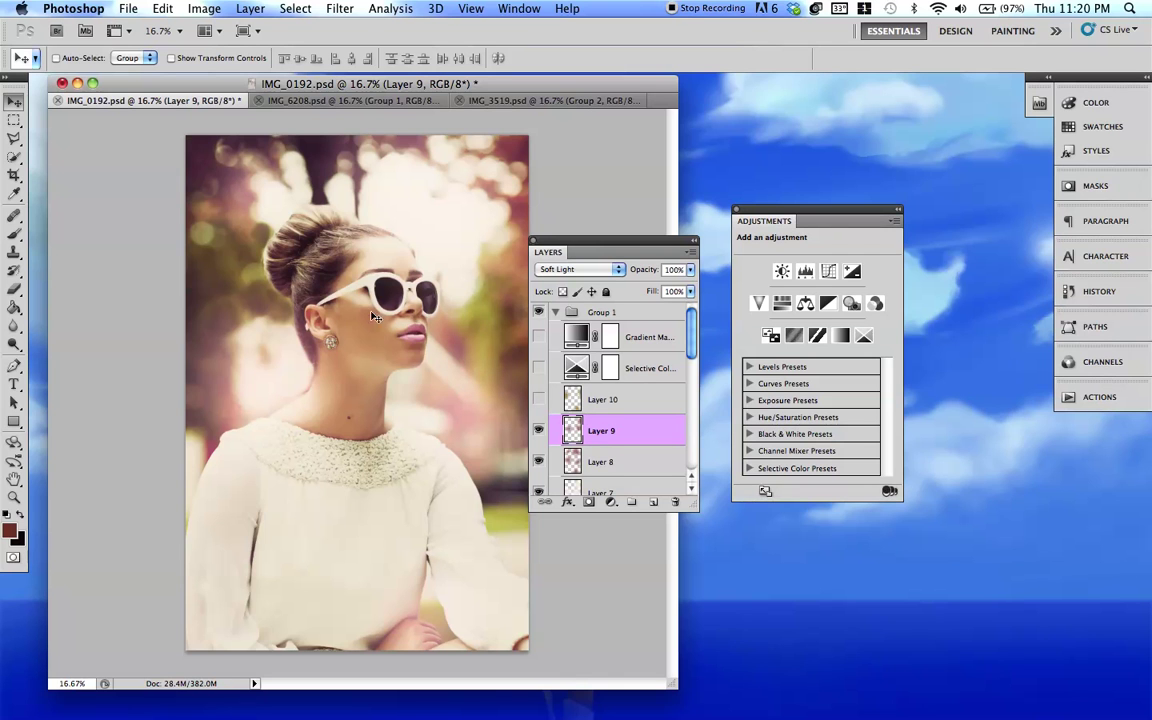
left_click(537, 399)
left_click(560, 399)
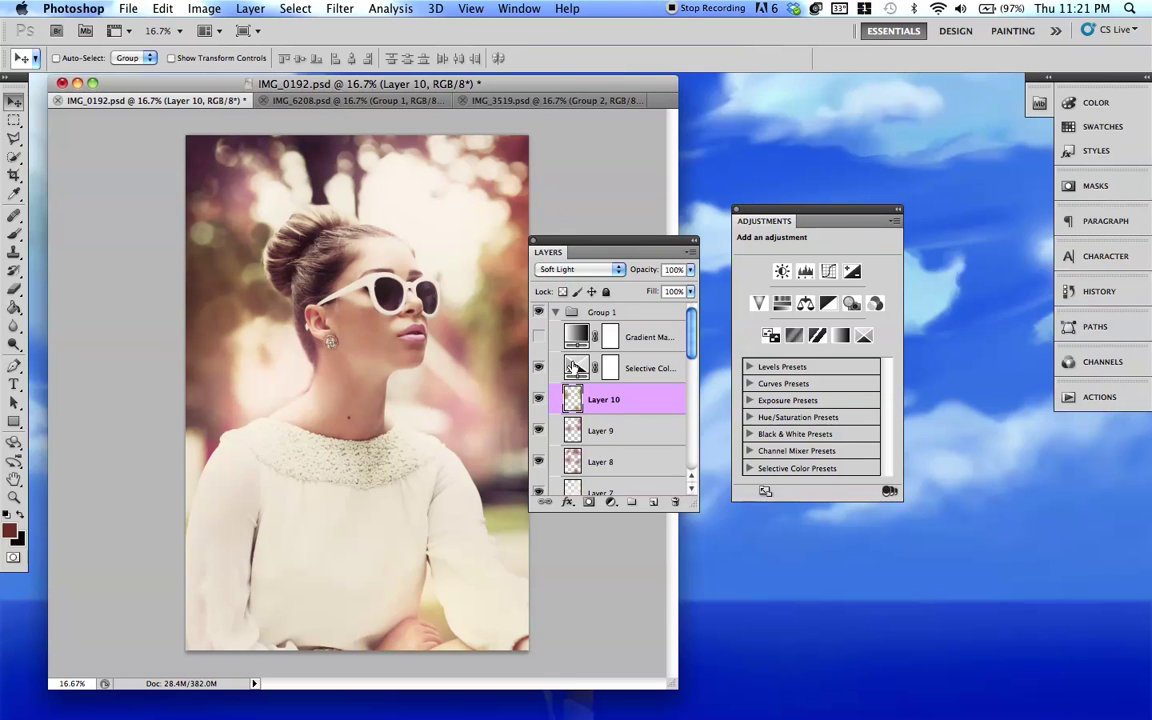
left_click(573, 367)
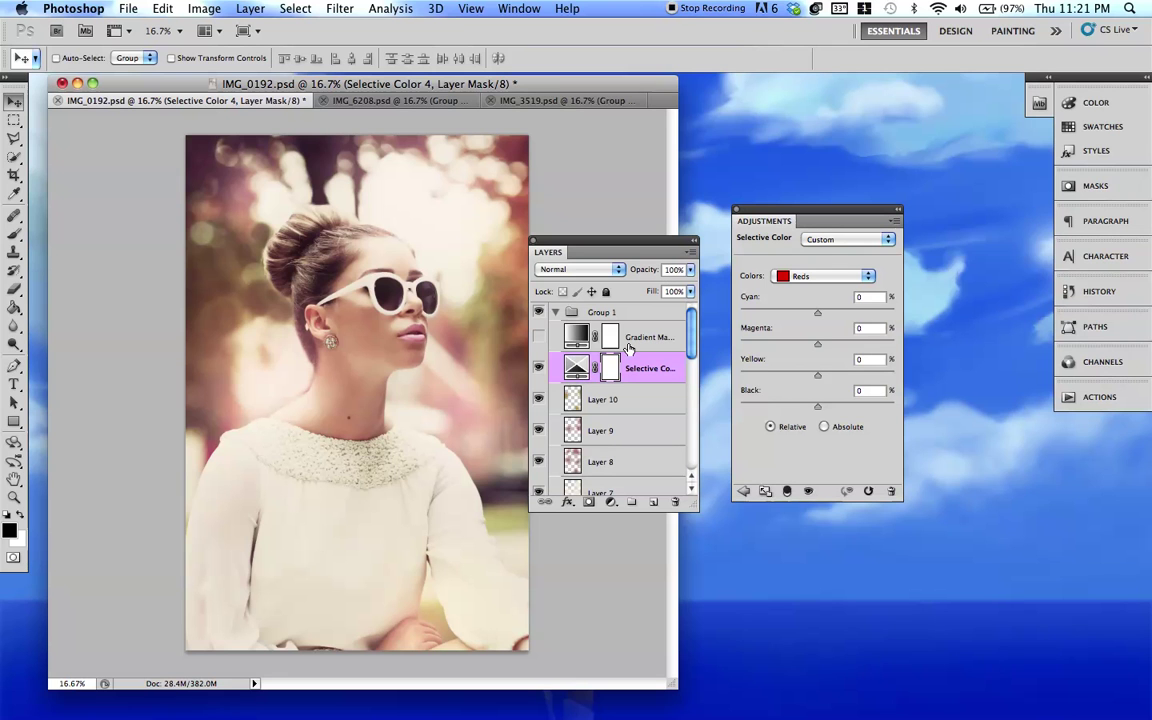
Enable the Gradient Map adjustment, collapse Group 1, and toggle the group off and on to compare.
left_click(538, 336)
left_click(574, 338)
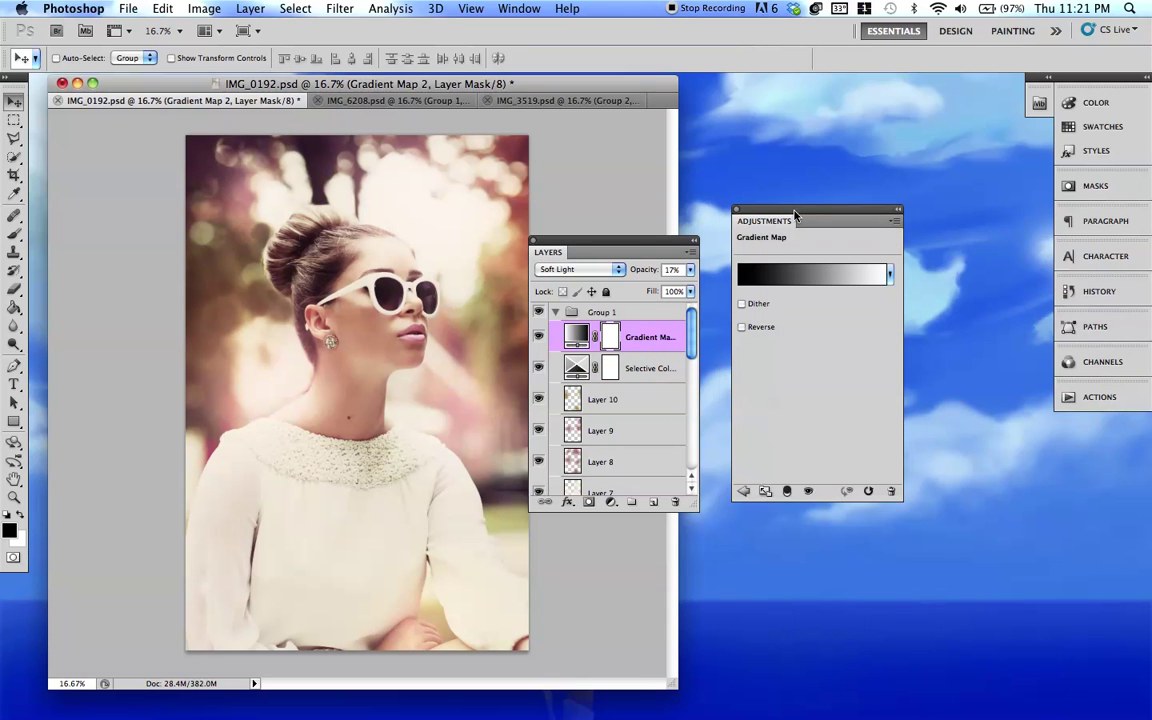
left_click_drag(795, 213, 772, 219)
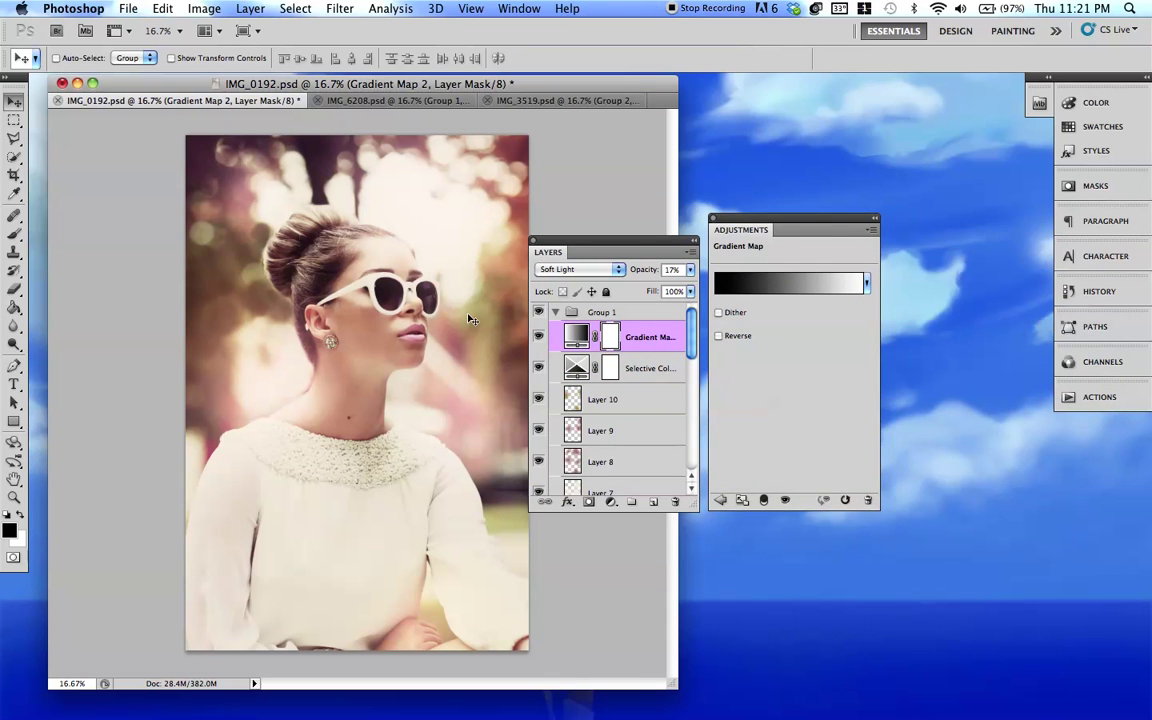
left_click(556, 313)
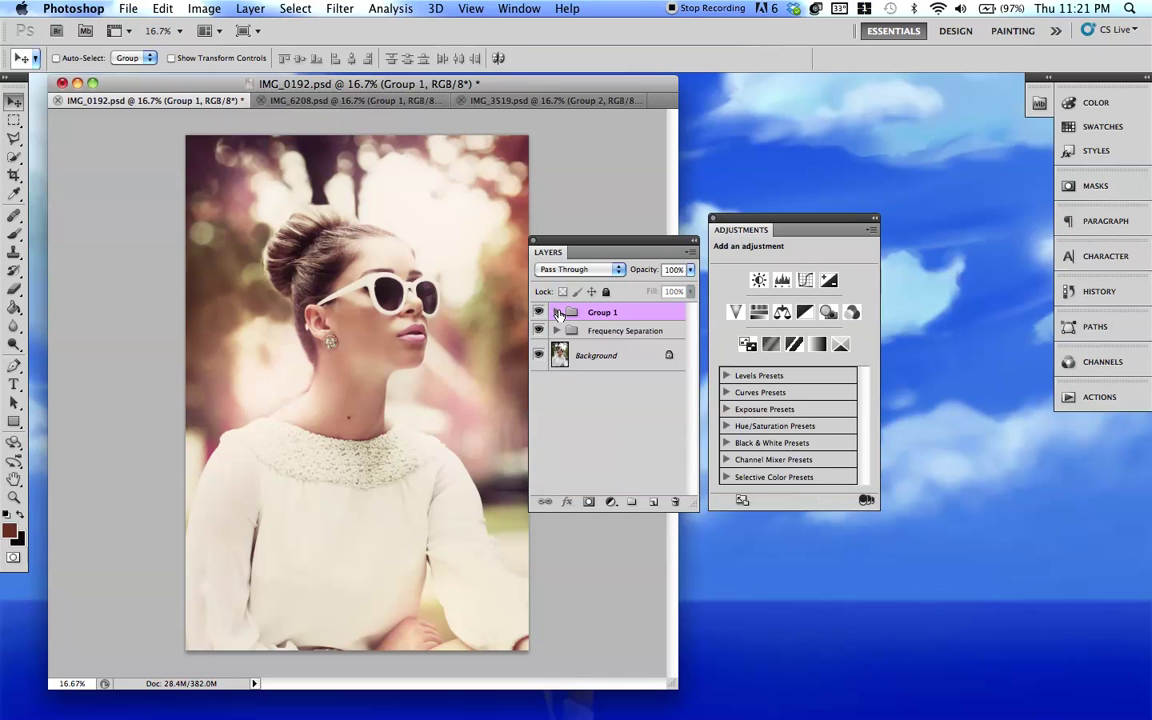
left_click(539, 313)
left_click(539, 313)
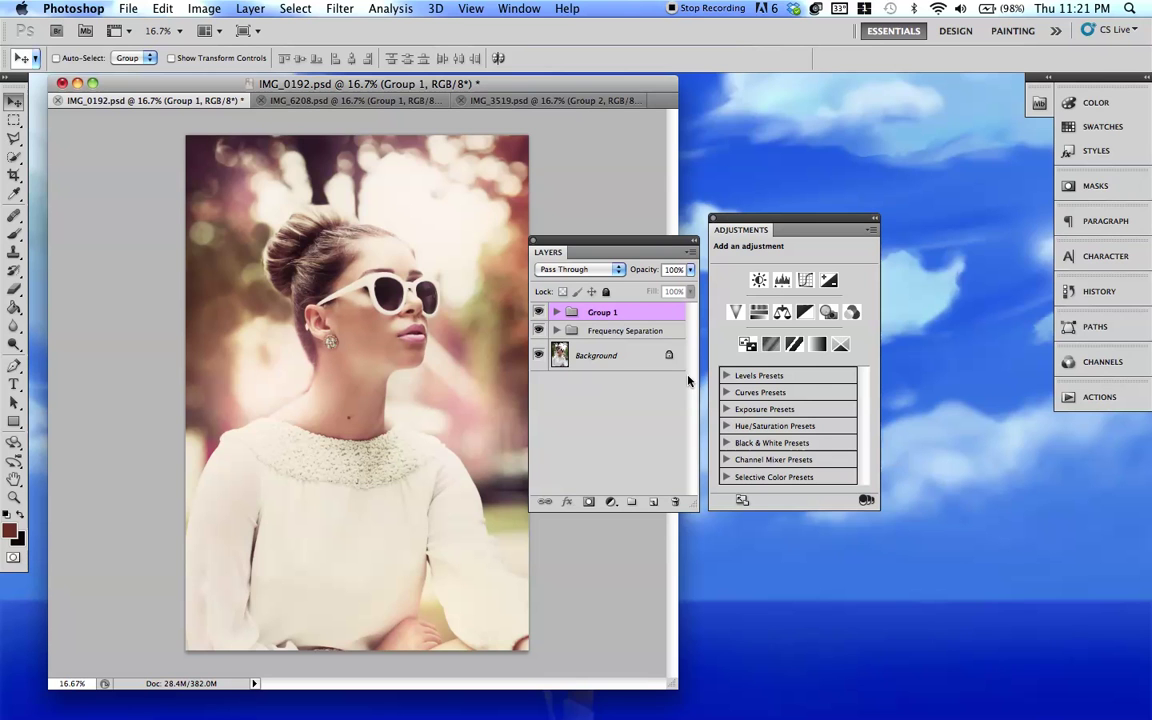
Switch to IMG_6208.psd, zoom in, and compare the photo with and without Group 1's grade.
left_click(361, 104)
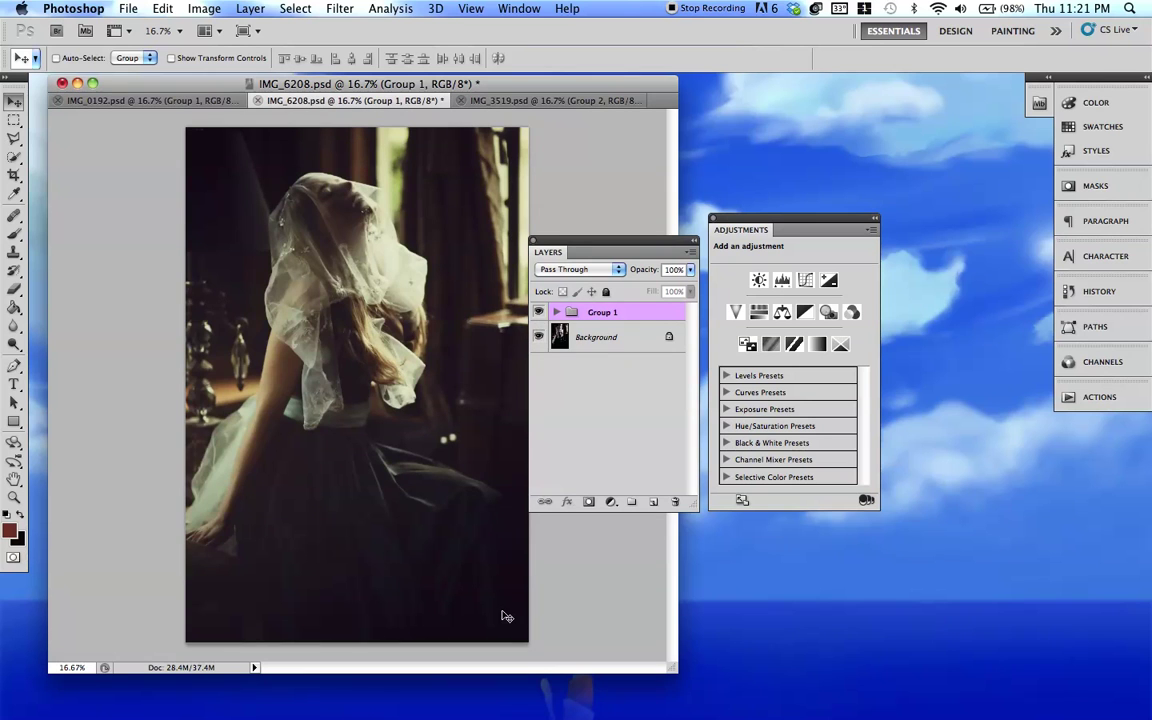
mouse_move(677, 679)
left_mouse_down()
mouse_move(684, 694)
mouse_move(671, 683)
mouse_move(673, 692)
left_mouse_up()
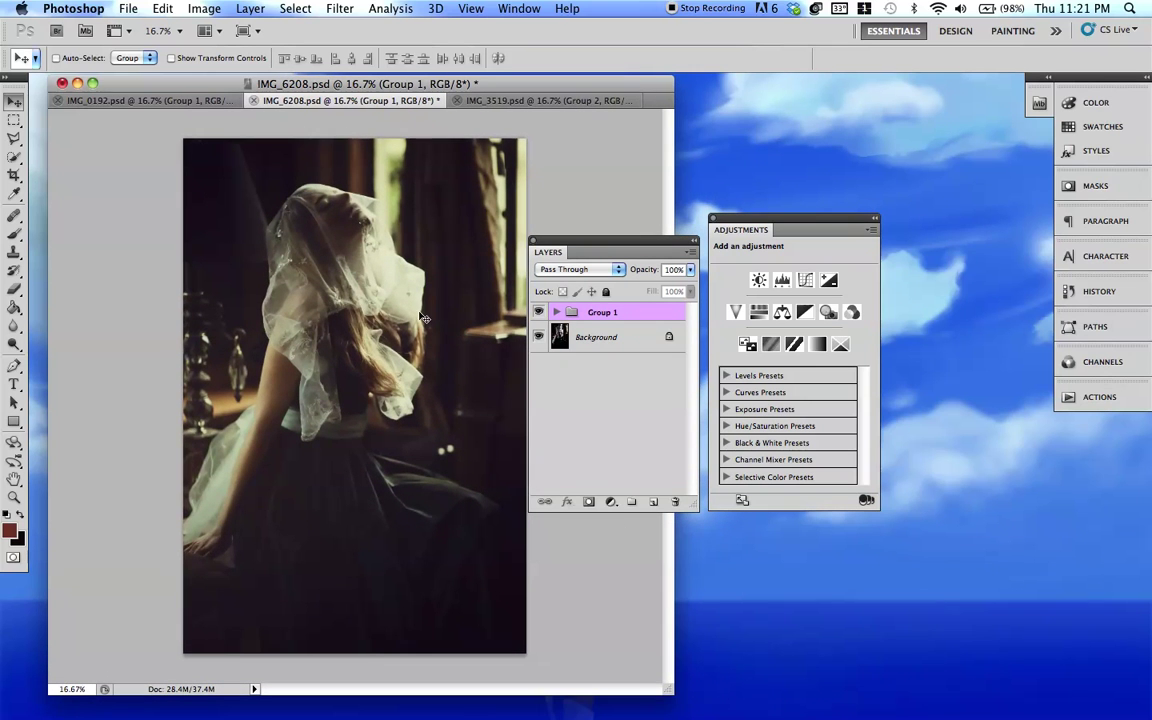
left_click(539, 313)
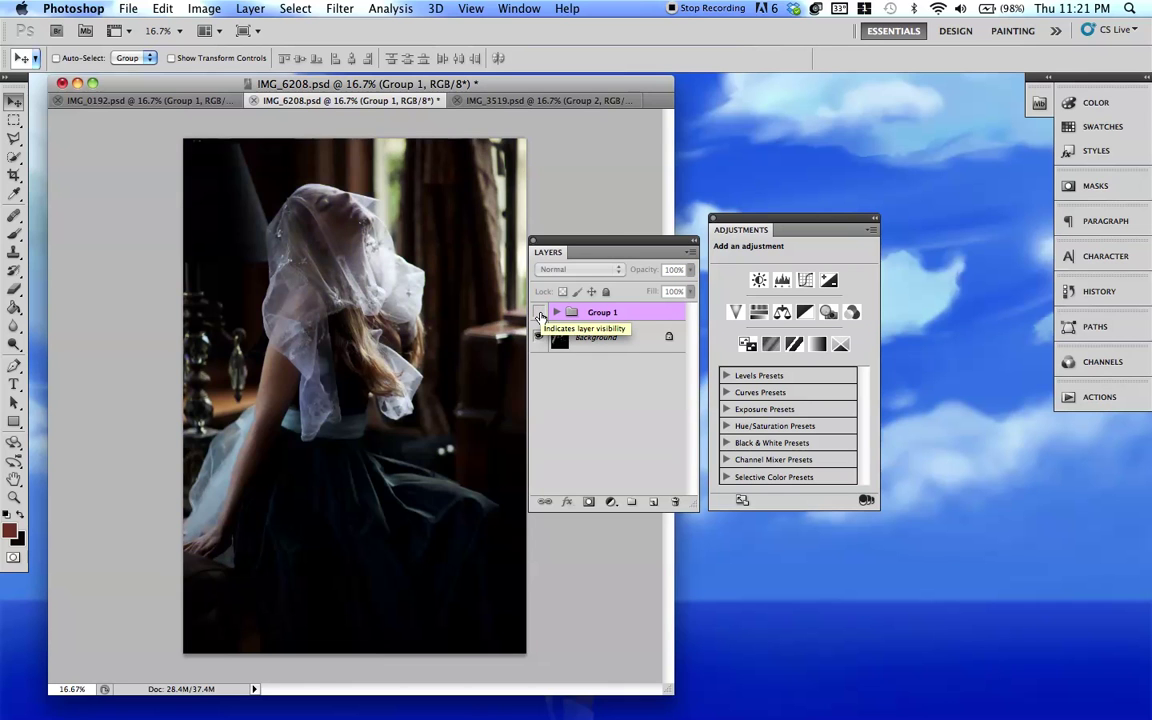
key("super+equal")
scroll(374, 332, "up", 3)
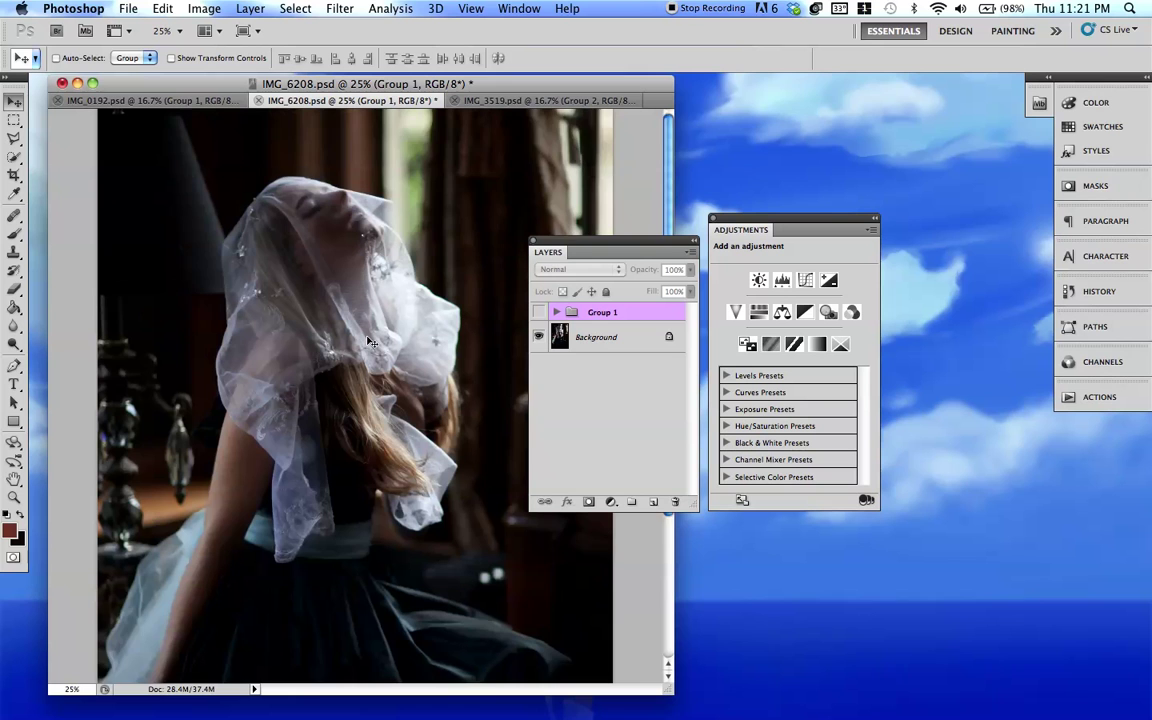
left_click(539, 313)
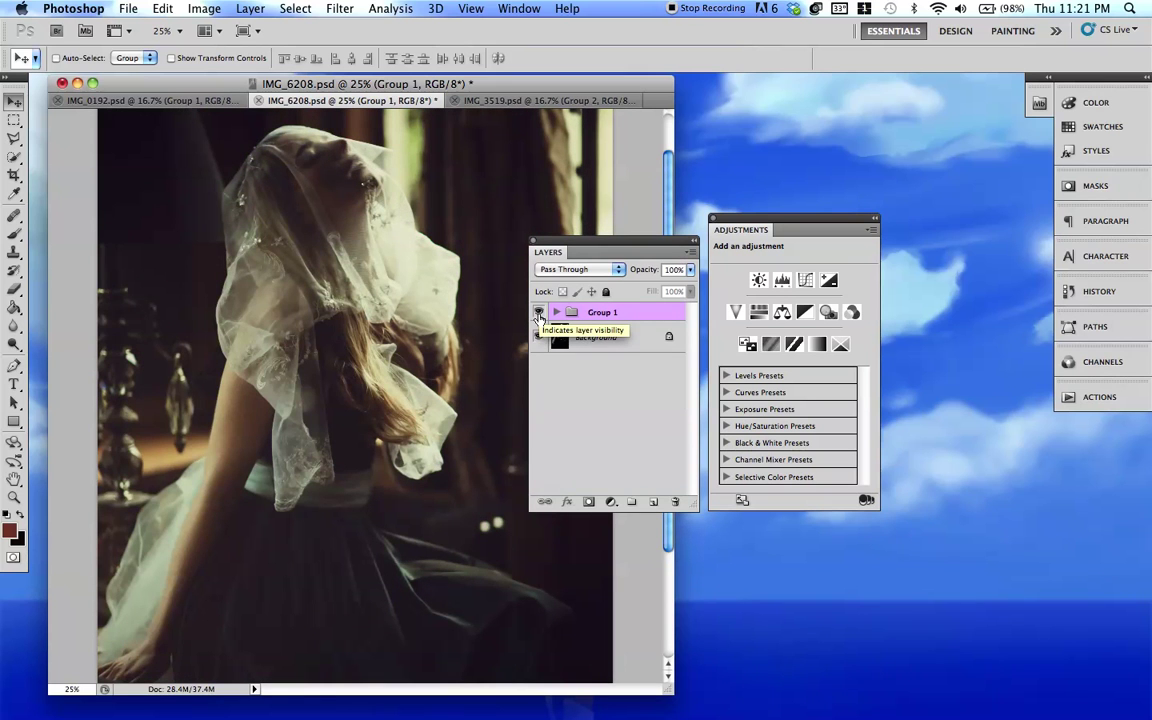
left_click_drag(600, 242, 650, 148)
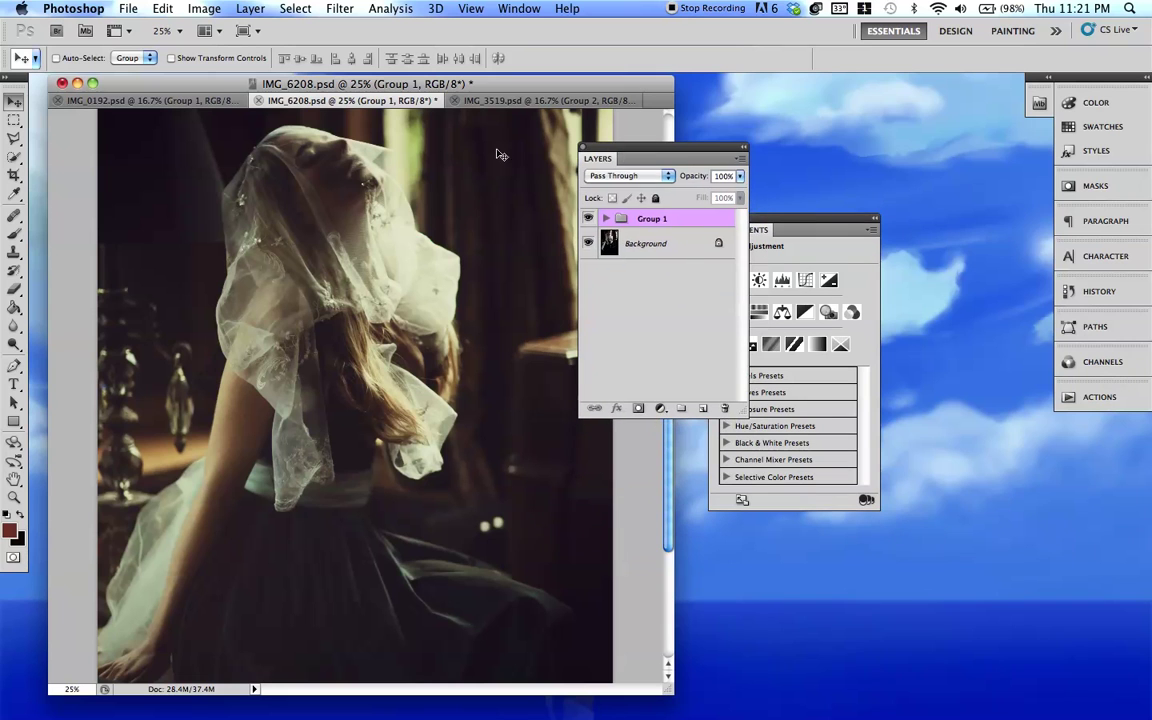
scroll(517, 227, "down", 2)
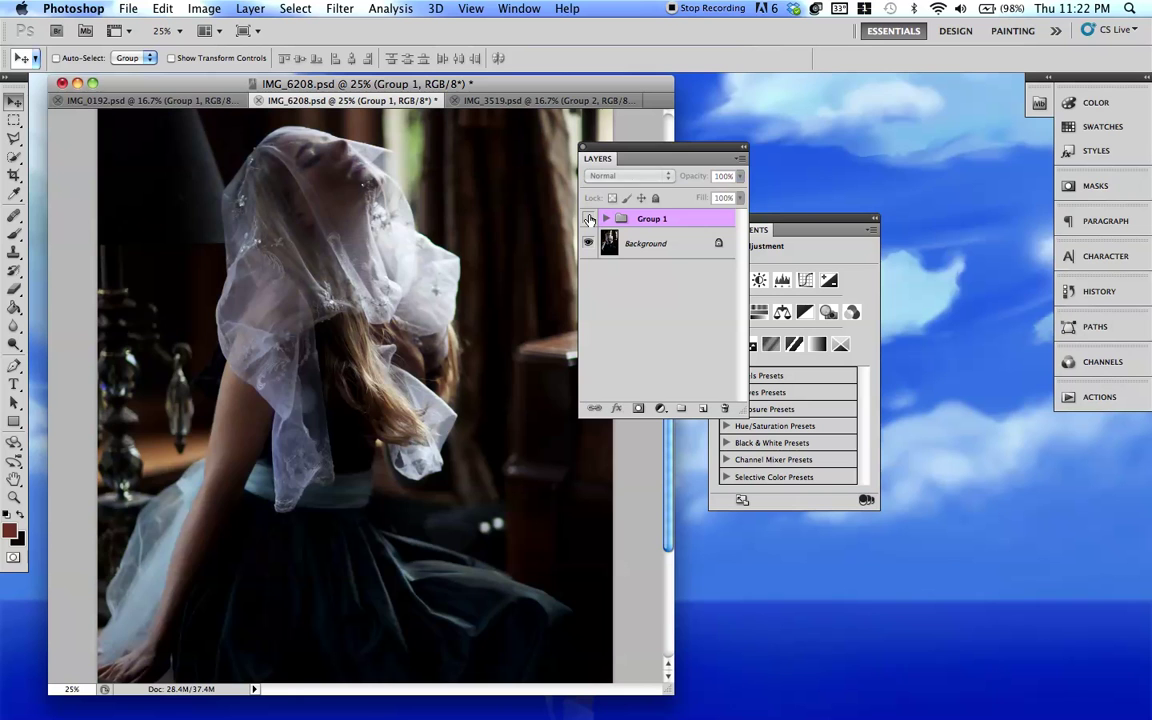
Toggle Group 1 off and on for a before/after view, then expand it to list its adjustments.
left_click(589, 220)
left_click(589, 220)
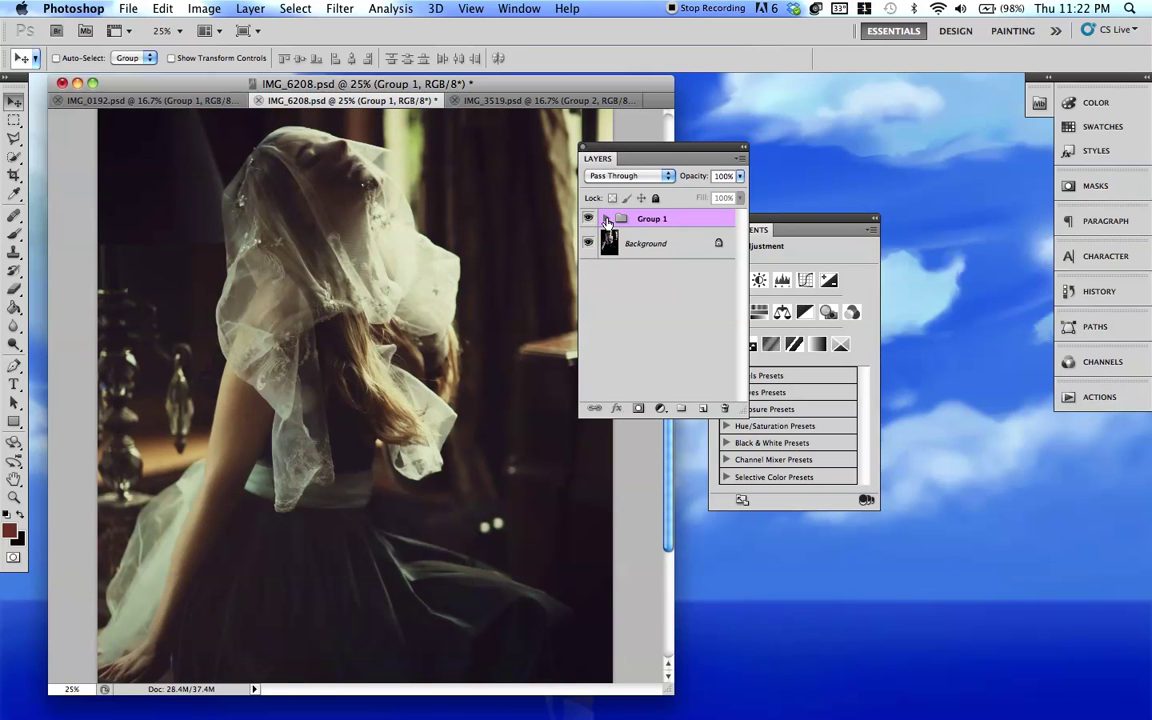
left_click(606, 220)
scroll(640, 290, "down", 5)
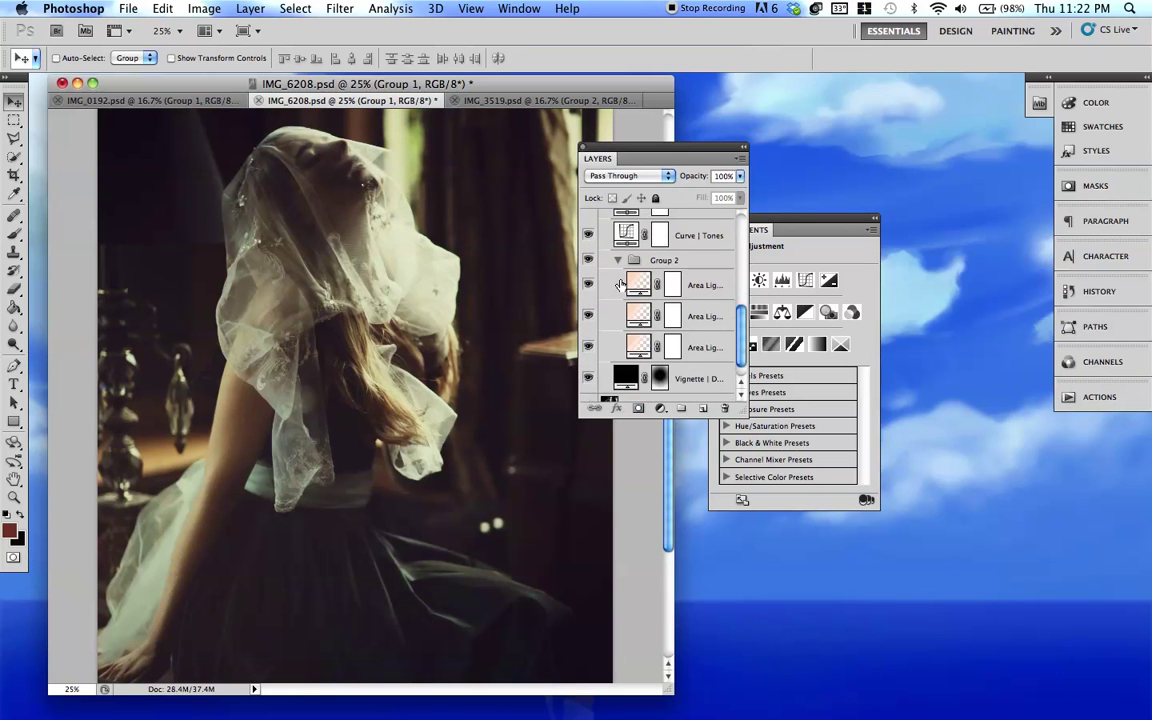
scroll(620, 285, "up", 5)
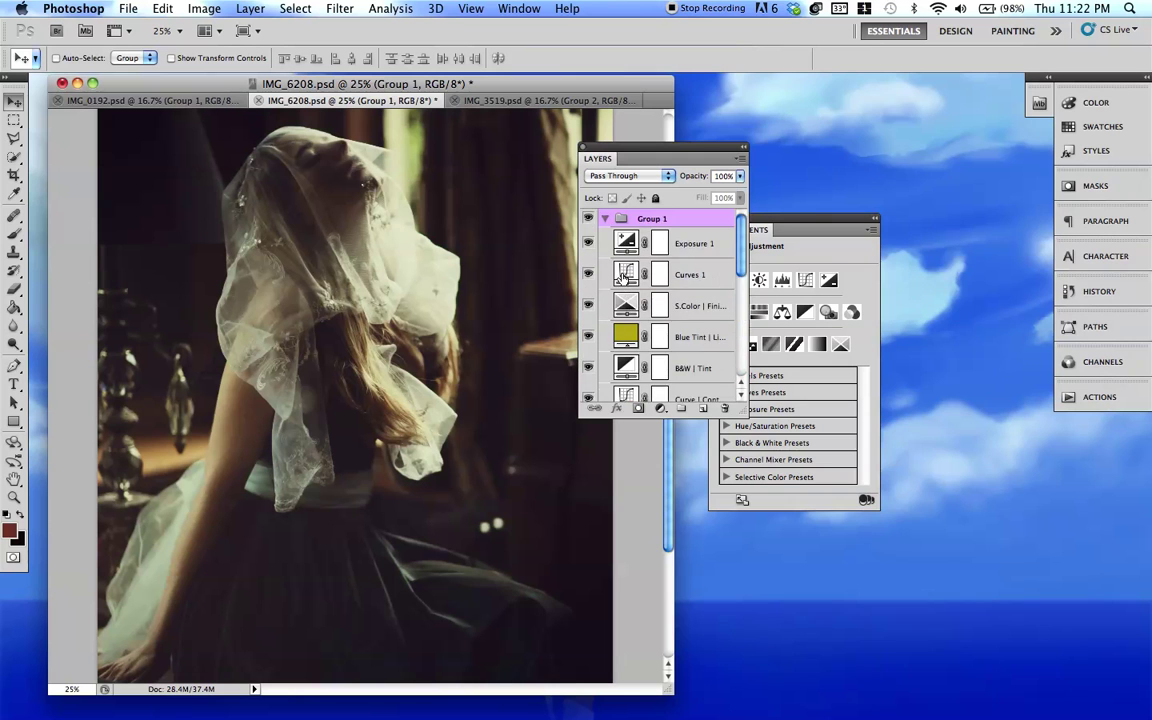
scroll(622, 277, "down", 5)
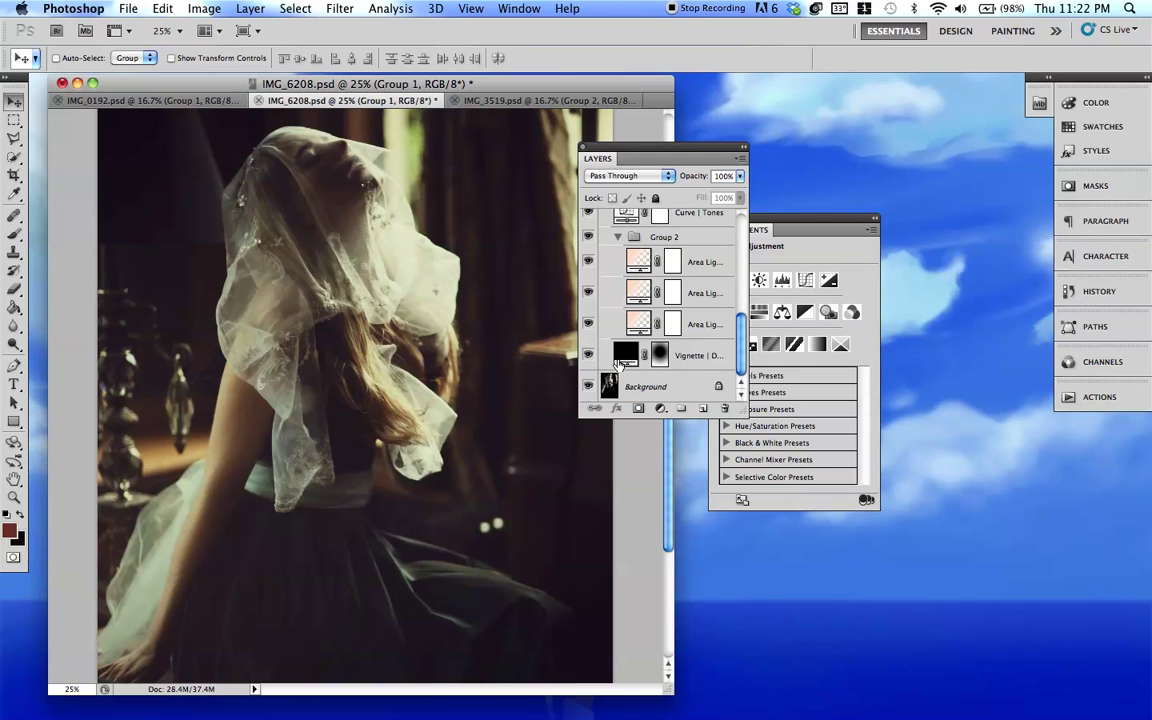
scroll(618, 340, "up", 2)
scroll(617, 357, "down", 2)
Enlarge the Layers panel, compare with and without Vignette | Dark, and fit the photo on screen.
left_click(607, 354)
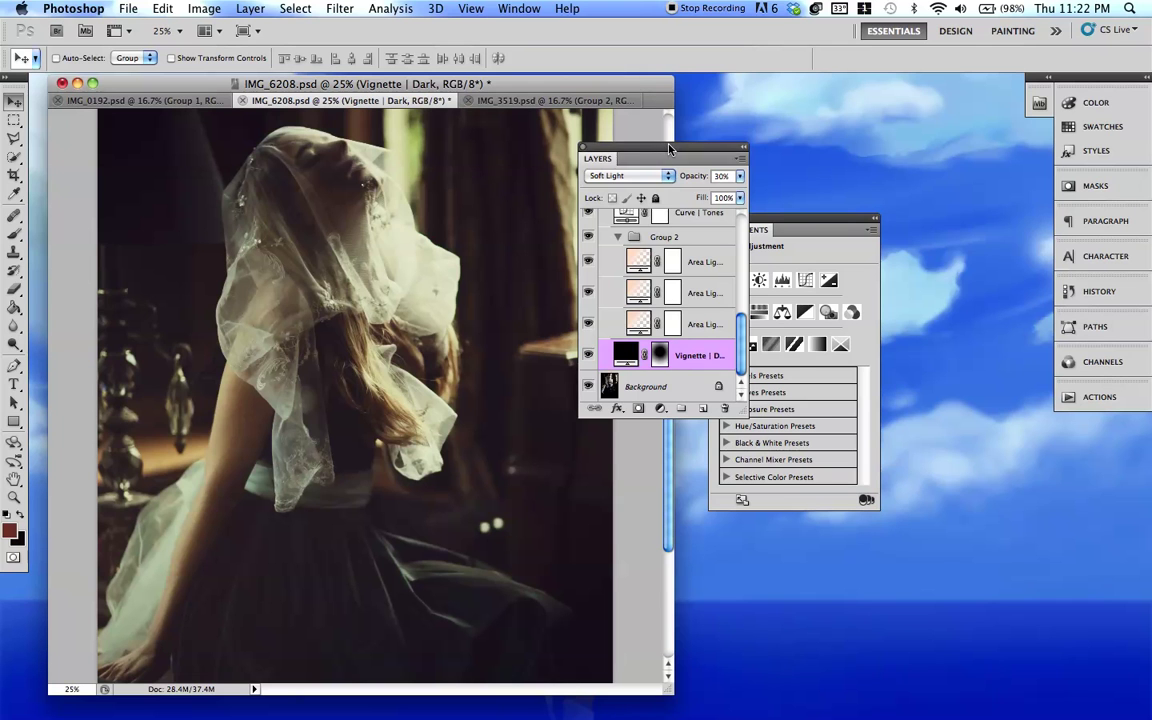
mouse_move(669, 146)
left_mouse_down()
mouse_move(698, 238)
mouse_move(660, 200)
mouse_move(647, 145)
left_mouse_up()
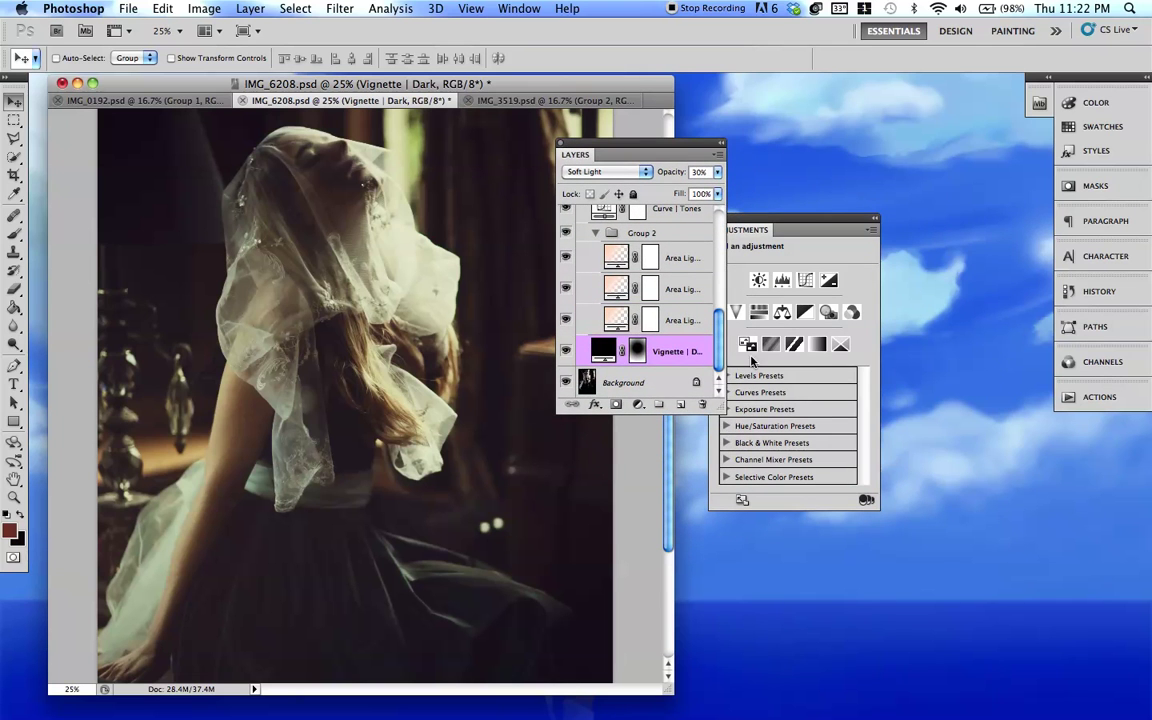
left_click_drag(724, 410, 798, 456)
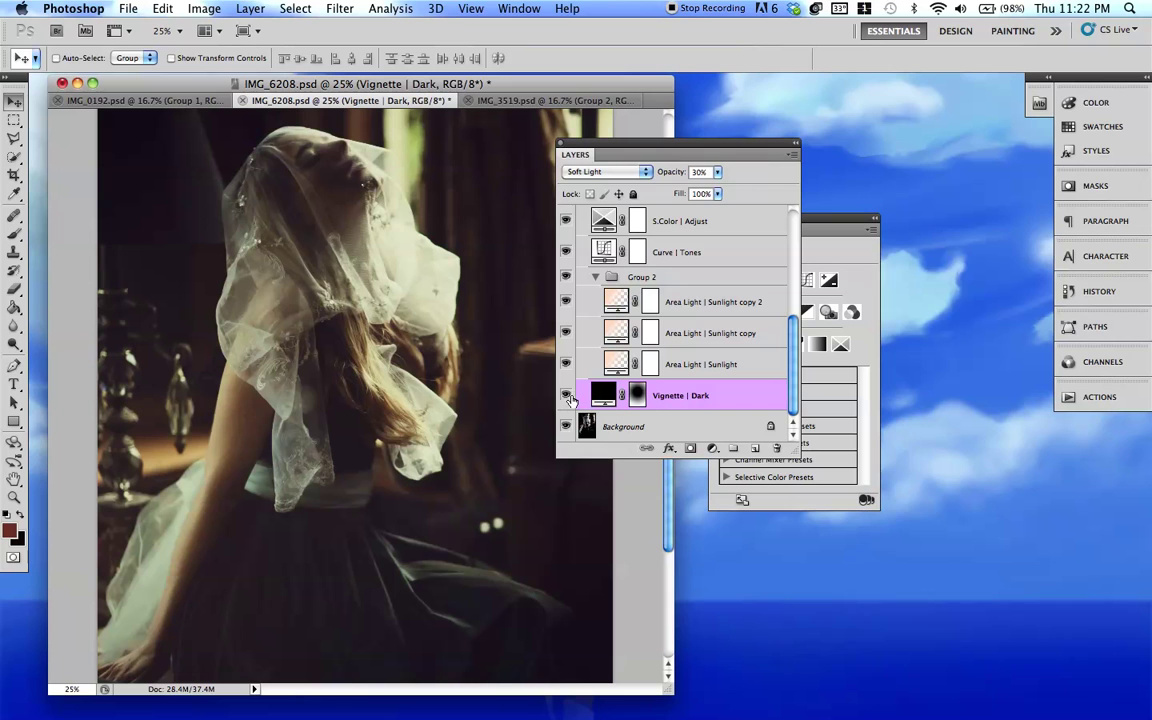
left_click(566, 396)
left_click(566, 396)
key("super+minus")
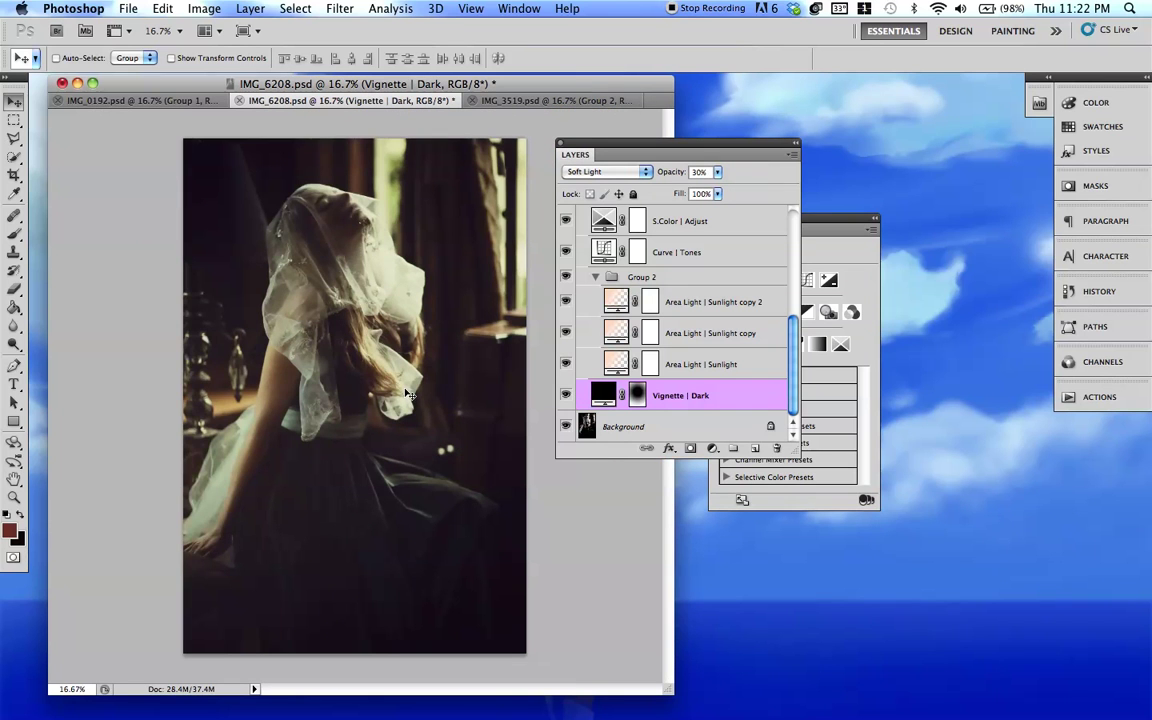
Toggle Vignette | Dark and Area Light | Sunlight off and back on to compare.
left_click(566, 396)
left_click(566, 396)
left_click(566, 364)
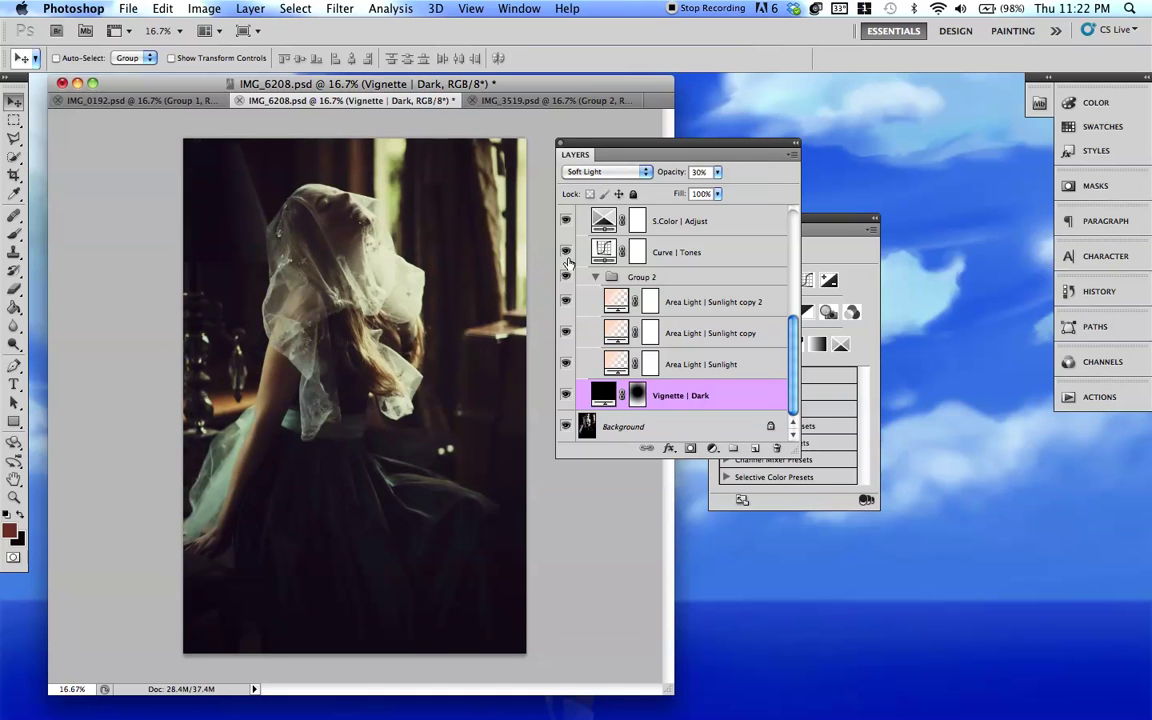
left_click(566, 364)
Hide and show Group 2's light layers three times for a before/after view.
left_click(566, 277)
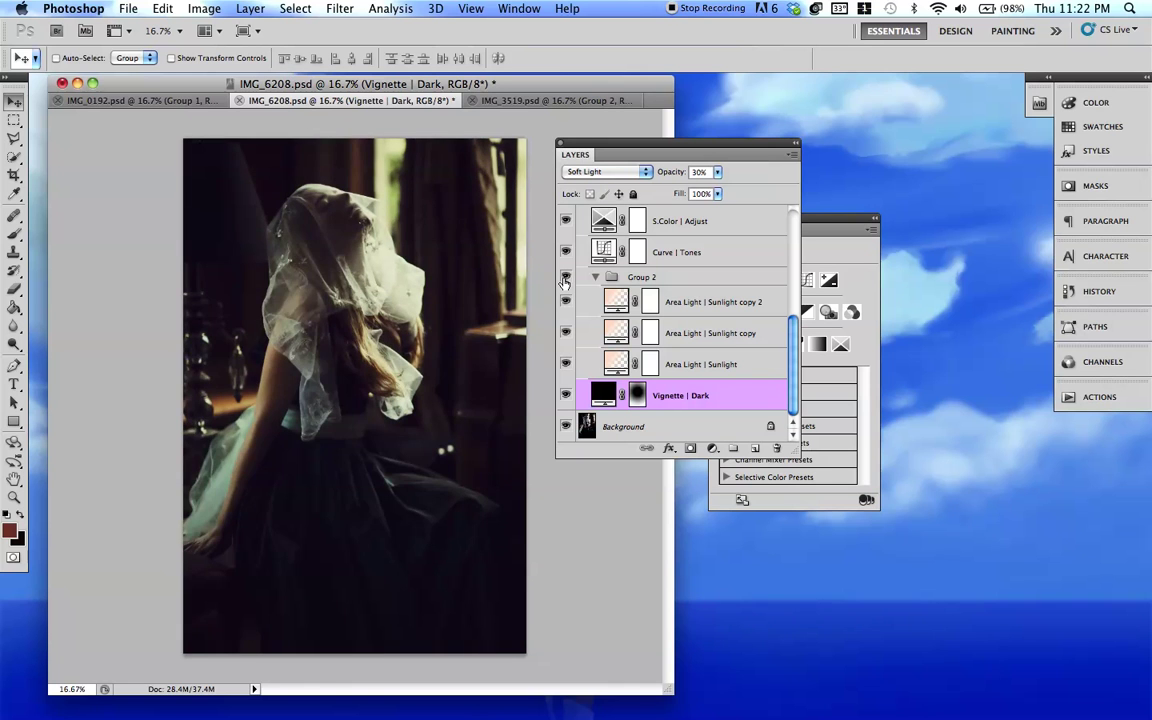
left_click(566, 277)
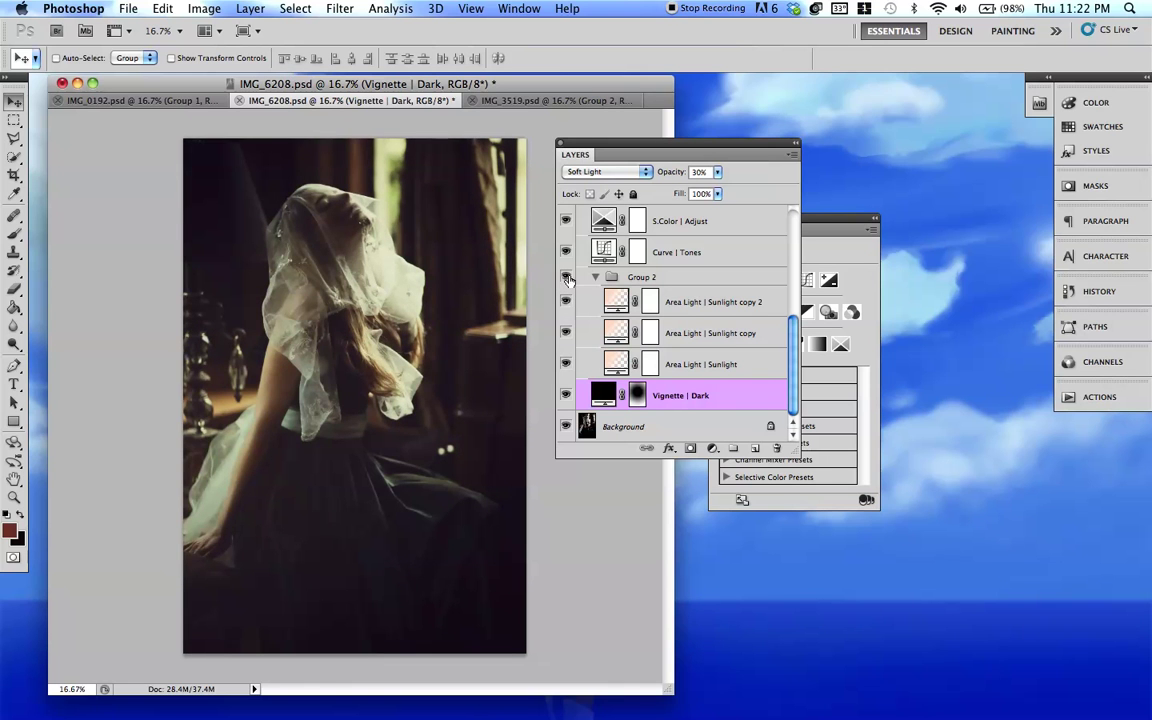
left_click(566, 277)
left_click(566, 277)
left_click(566, 277)
left_click(566, 277)
Toggle Area Light | Sunlight and its copy off and on to check their effect.
left_click(566, 362)
left_click(566, 362)
left_click(565, 332)
left_click(565, 332)
Open the Area Light | Sunlight copy gradient fill and Gradient Editor, closing the editor unchanged.
double_click(617, 340)
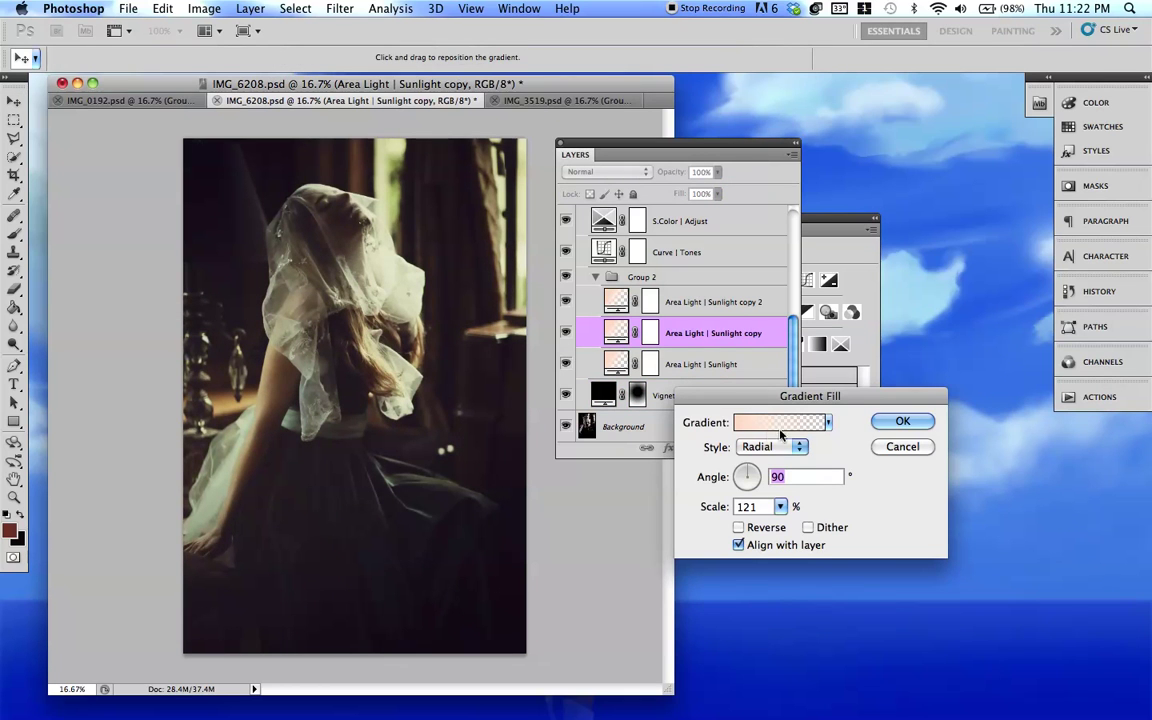
left_click(783, 423)
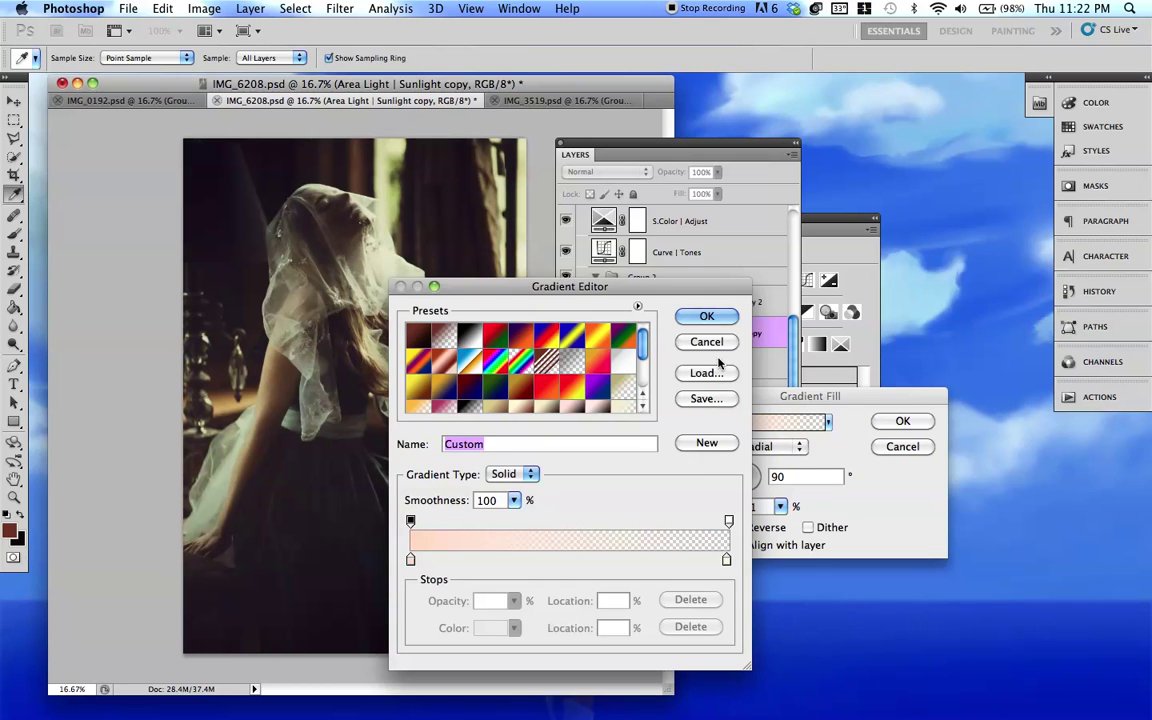
left_click(708, 342)
Close the gradient fill settings and hide Exposure 1 through Curve | Contrast.
left_click(902, 446)
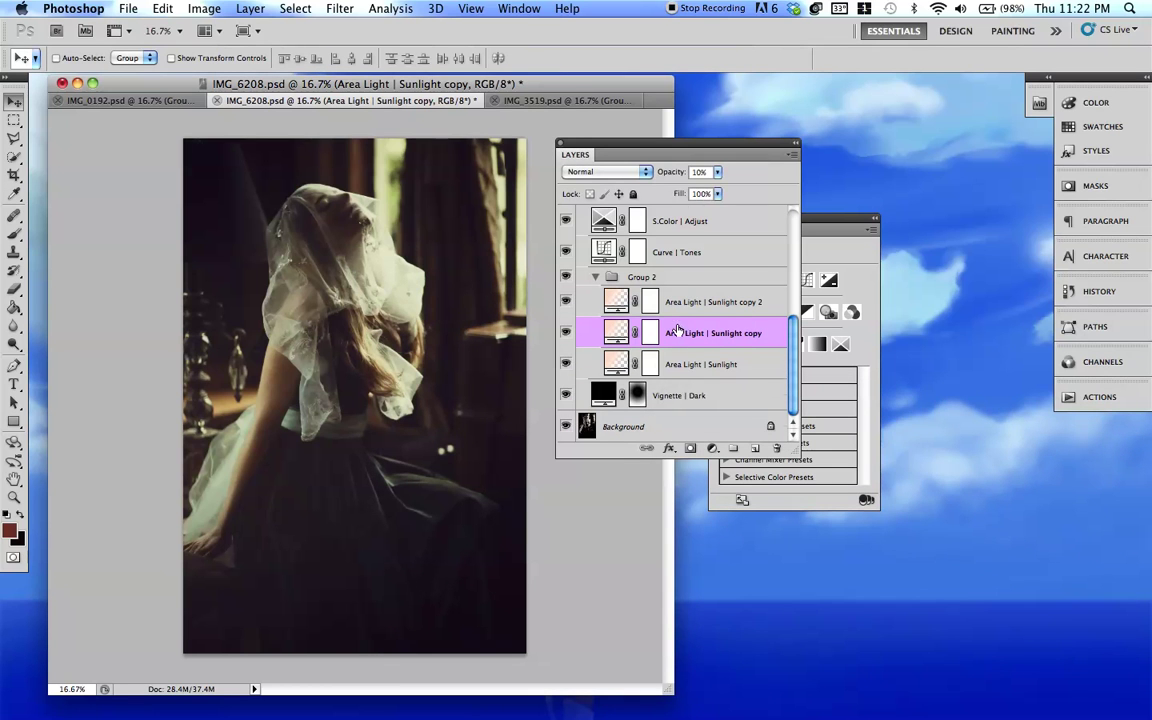
scroll(676, 330, "up", 5)
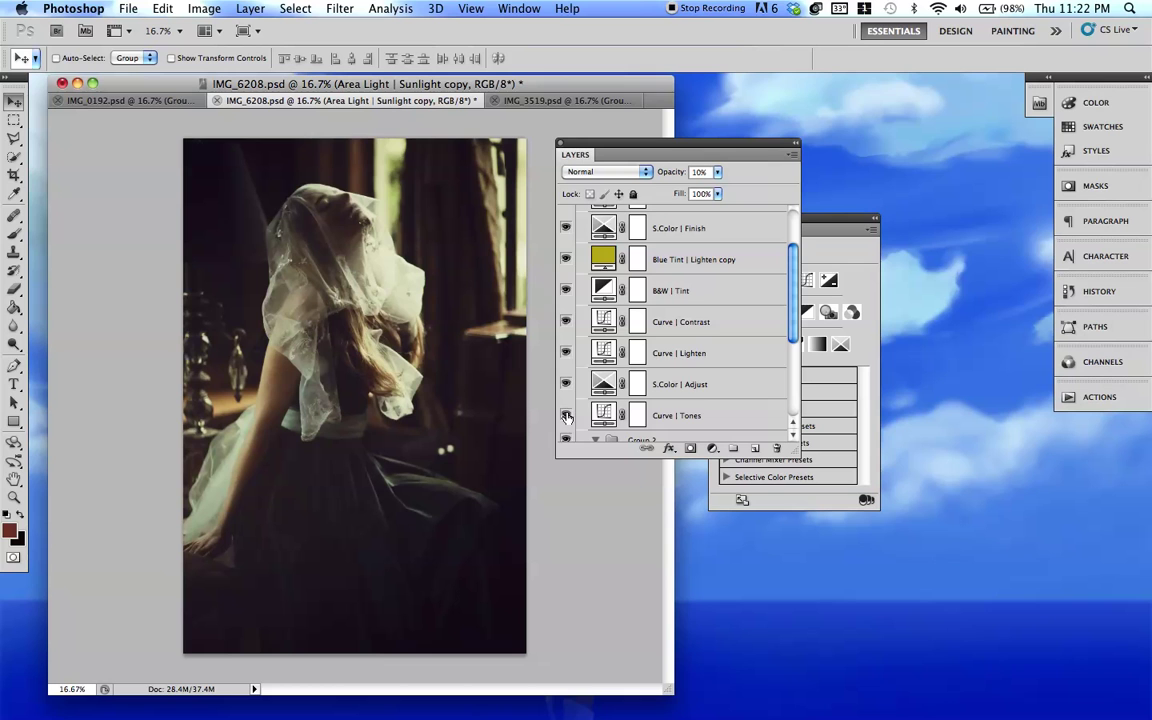
scroll(566, 416, "up", 3)
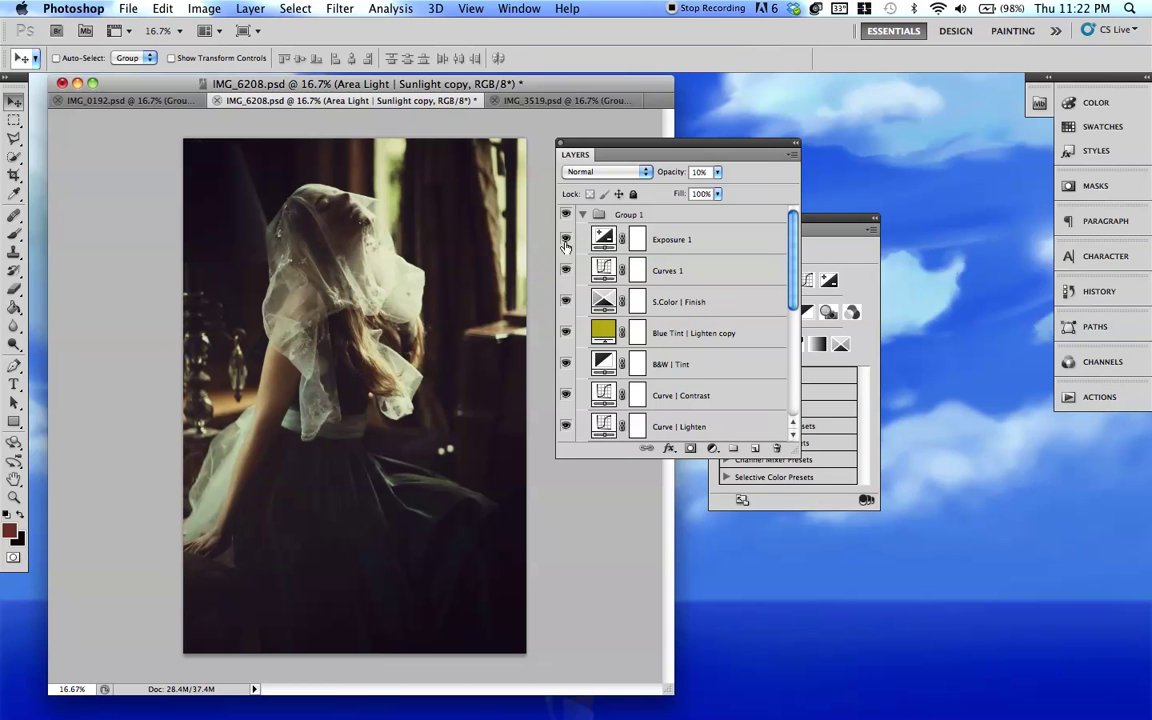
left_click_drag(566, 245, 566, 347)
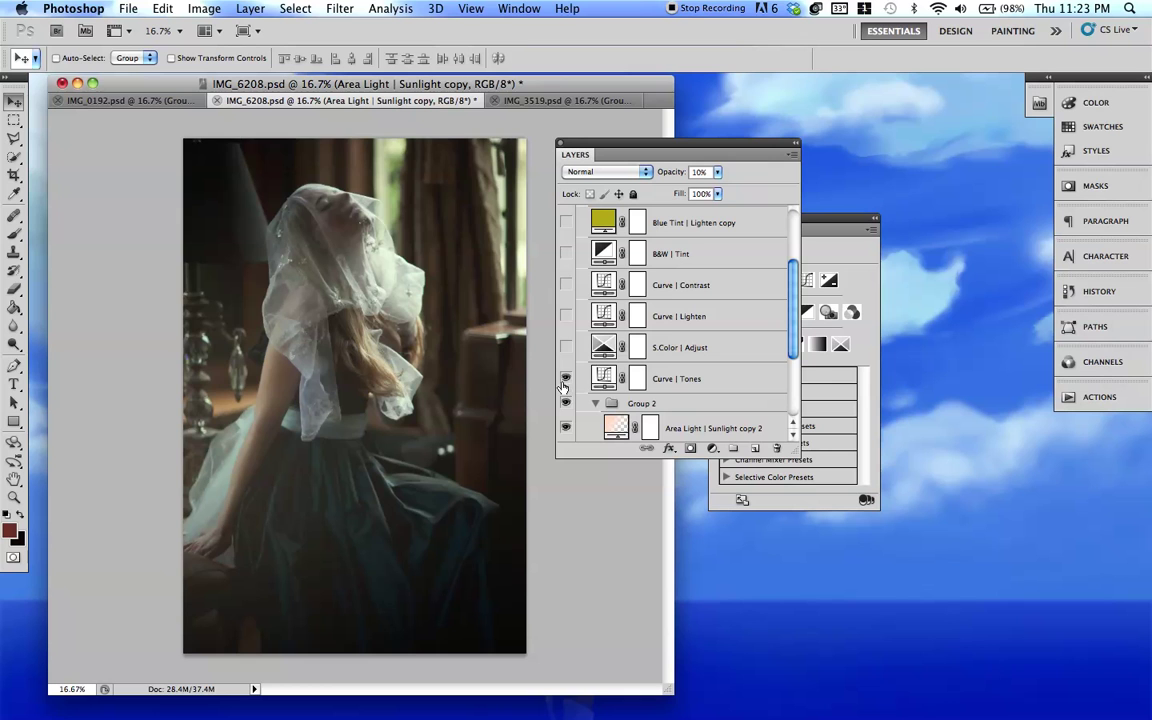
Check Curve | Tones, then switch S.Color | Adjust back on and view its Selective Color settings.
left_click(566, 378)
left_click(566, 378)
left_click(678, 378)
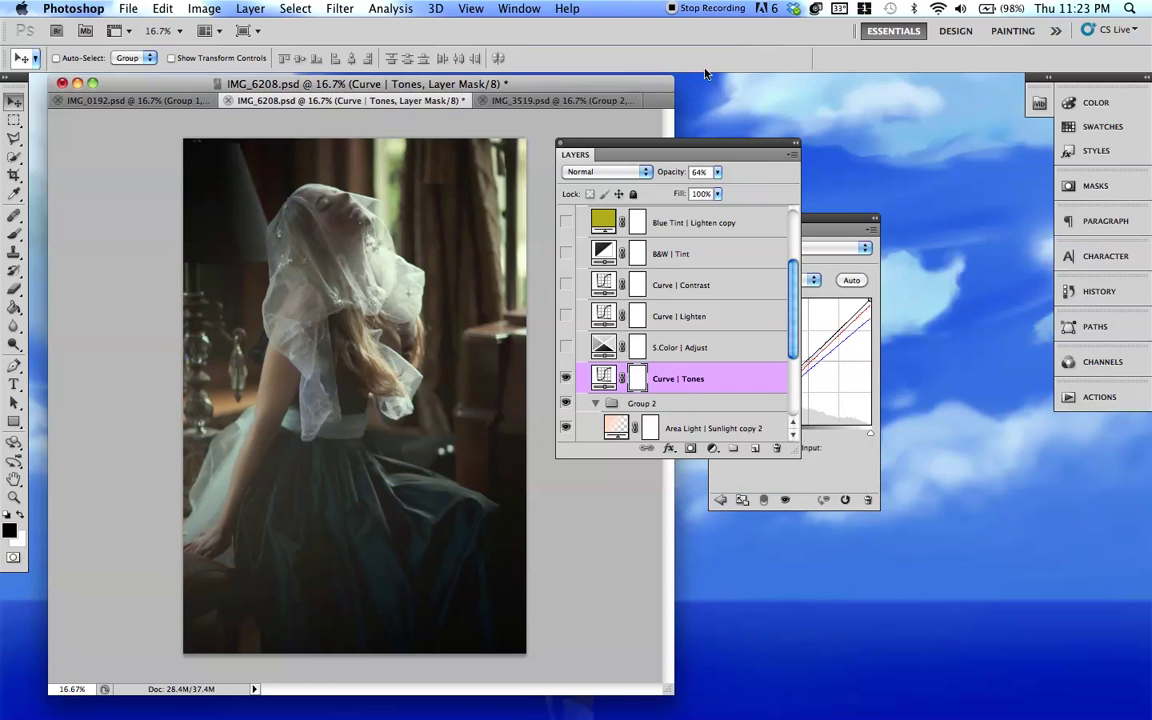
left_click(566, 347)
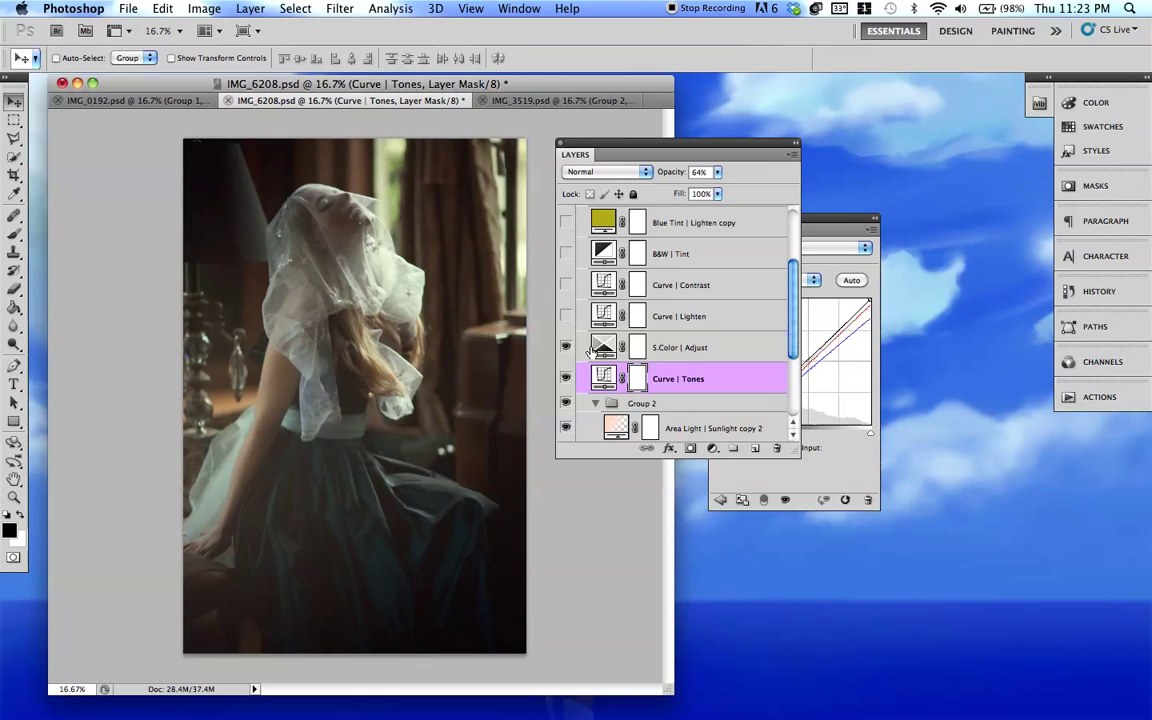
left_click(590, 348)
scroll(592, 352, "up", 2)
left_click_drag(833, 226, 927, 226)
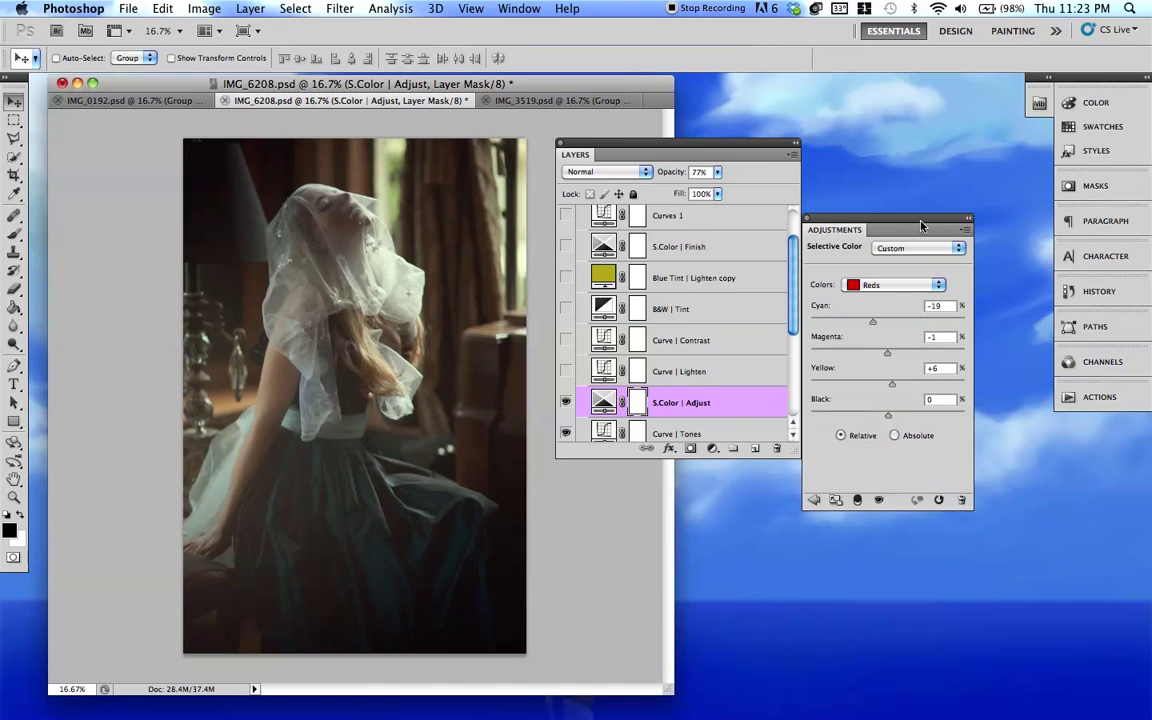
Turn Curve | Lighten back on, inspect its curve, then switch on Curve | Contrast.
left_click(566, 372)
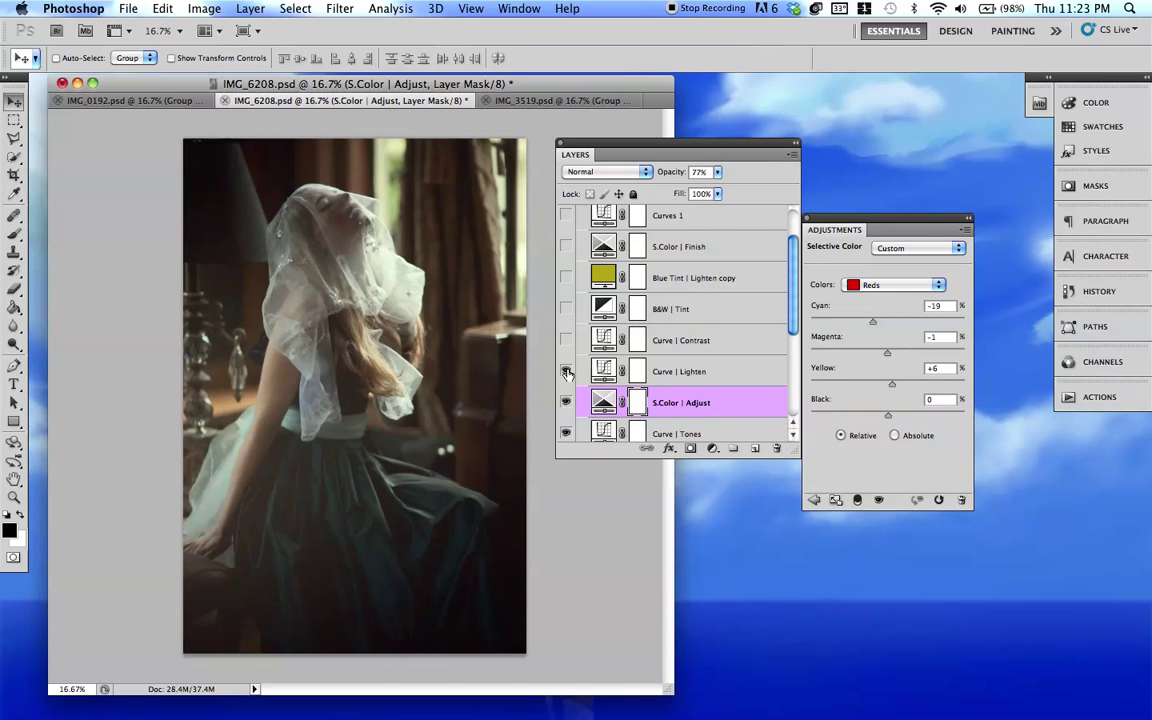
left_click(584, 367)
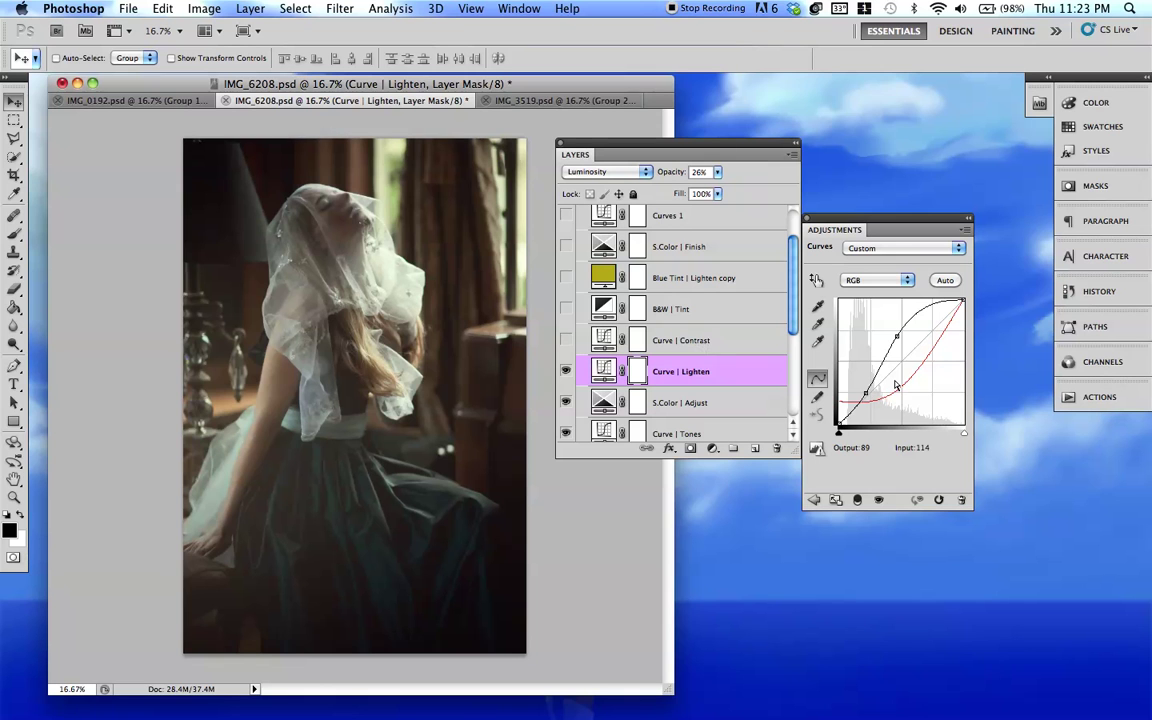
left_click(566, 340)
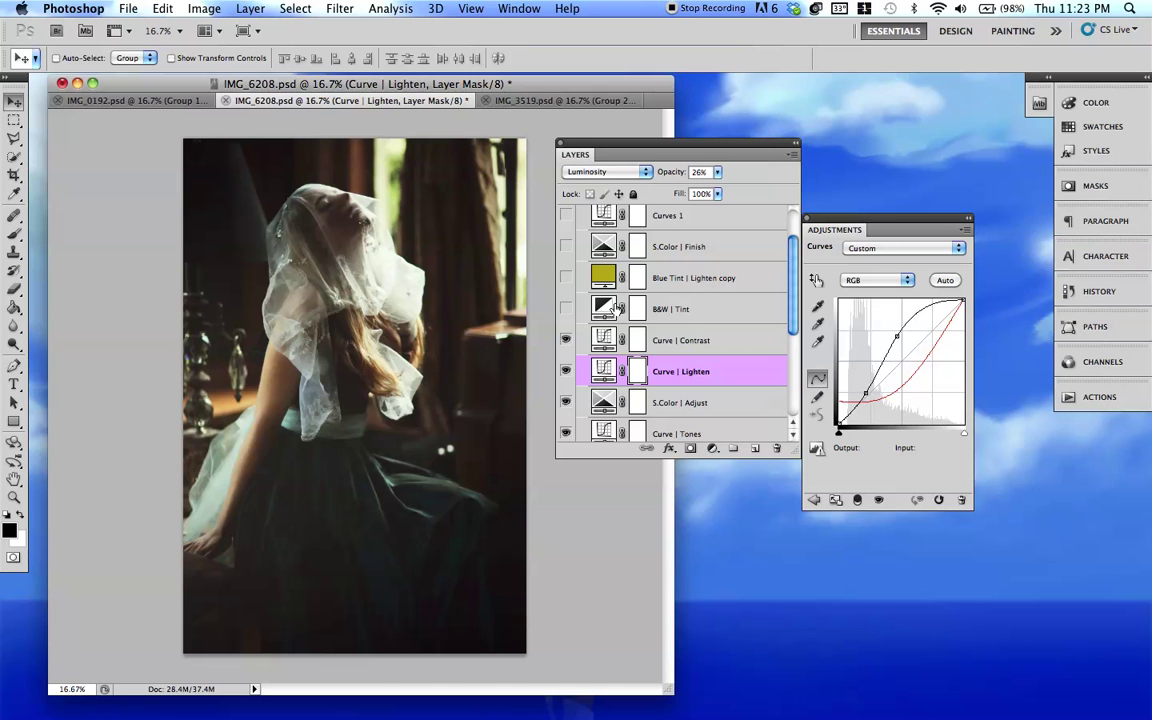
Select the Curve | Contrast adjustment and pull its lower curve point slightly down.
key("alt+bracketright")
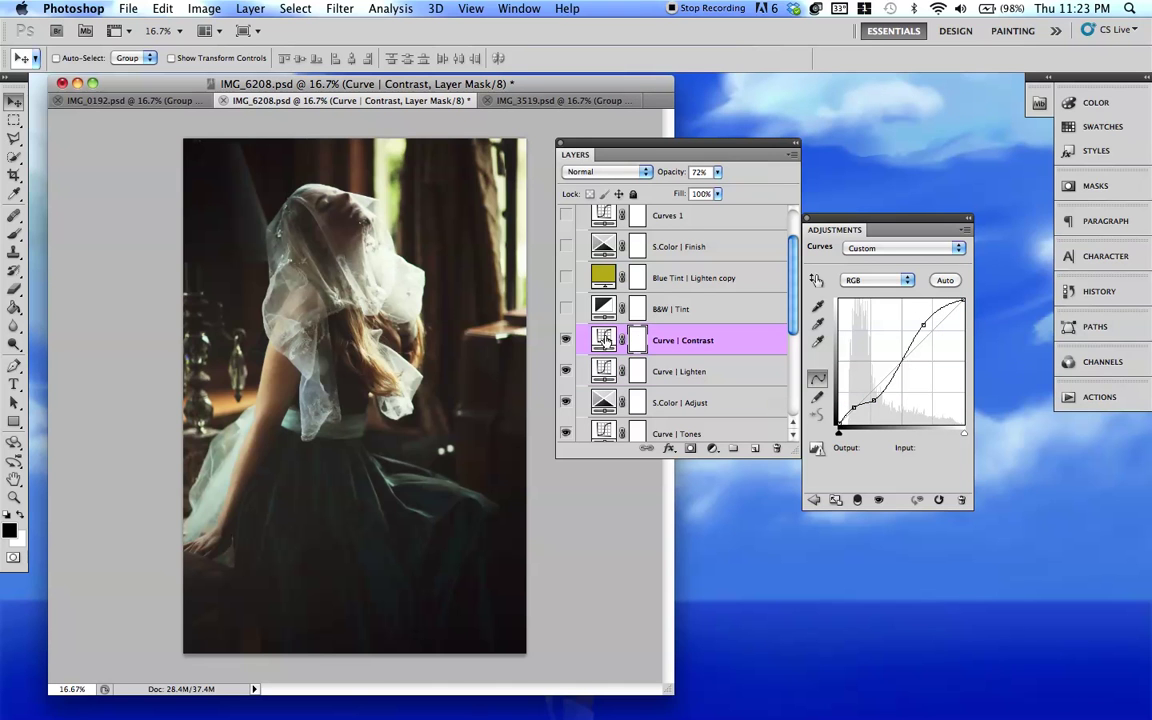
left_click(566, 340)
left_click(566, 340)
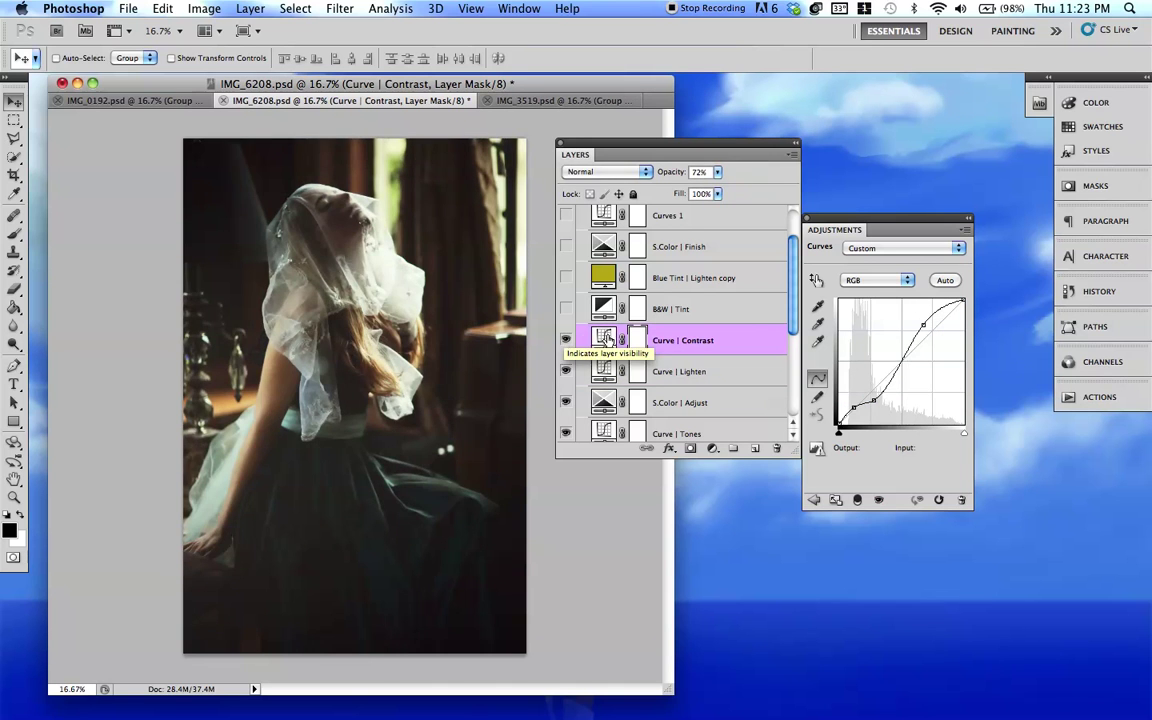
left_click(606, 340)
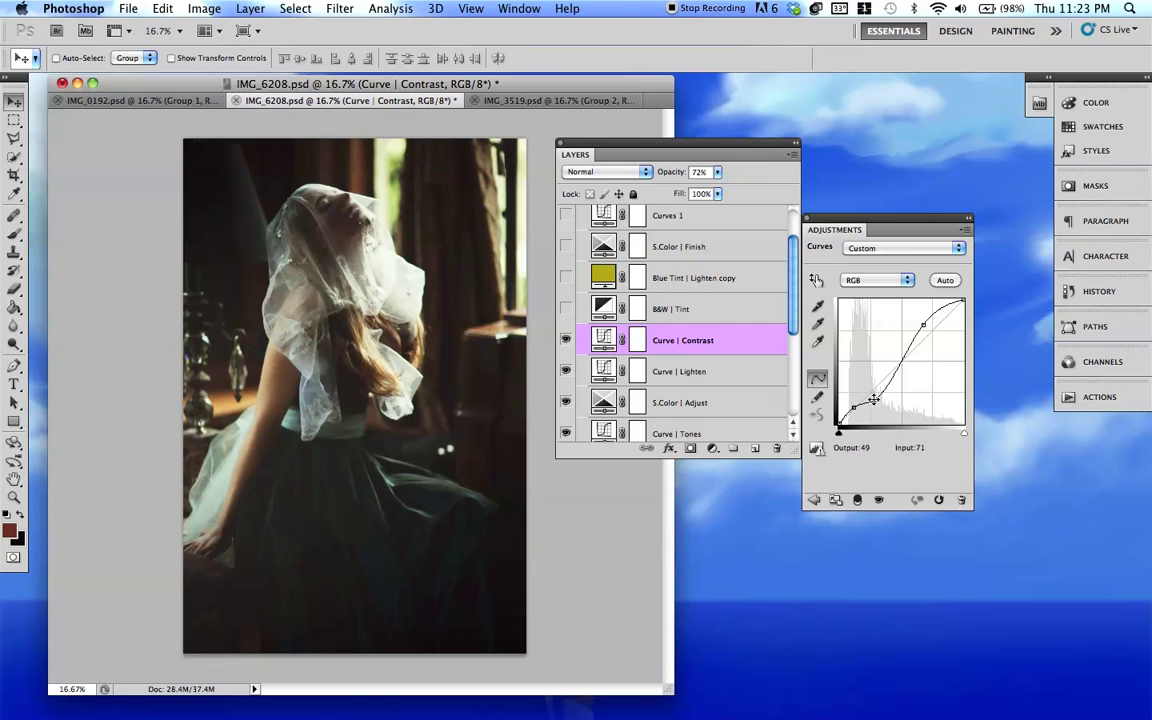
left_click_drag(874, 399, 874, 400)
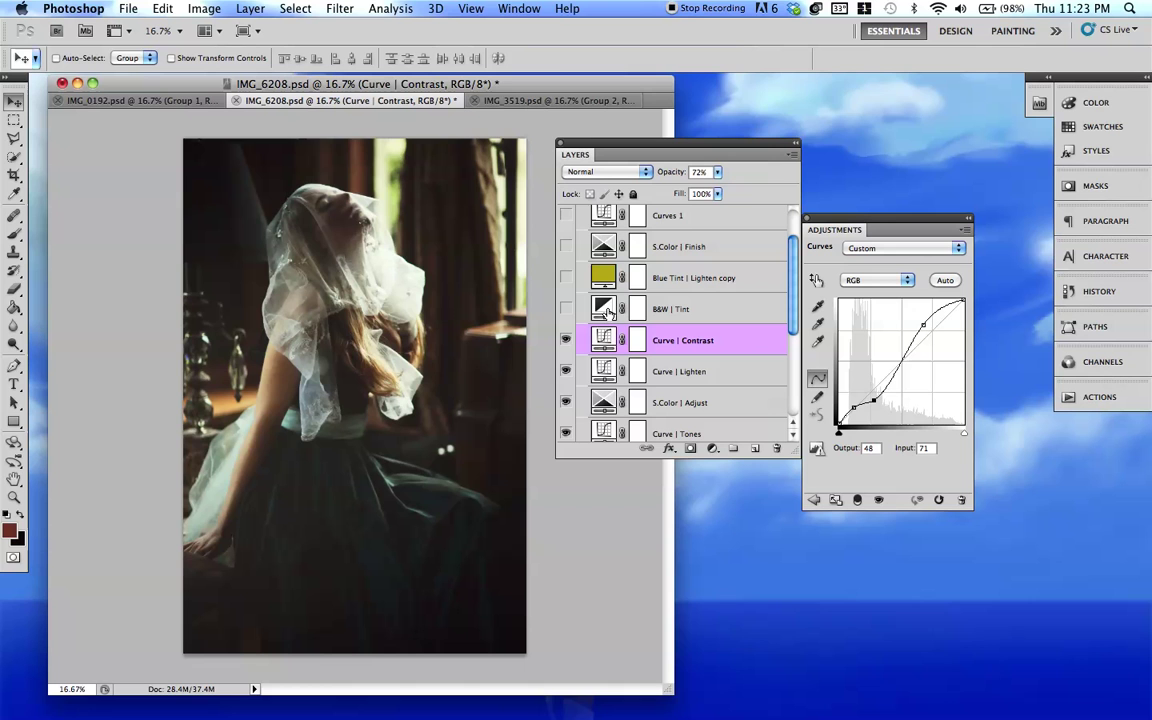
Hide and show Curve | Contrast twice to compare before and after.
left_click(566, 341)
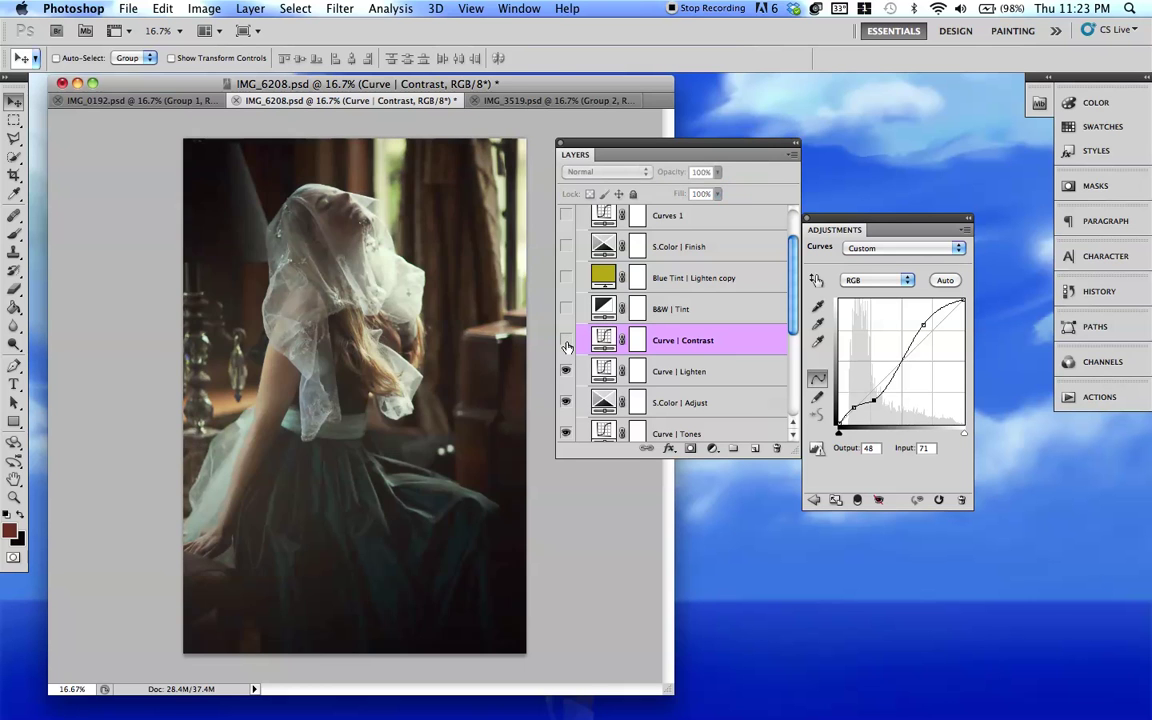
left_click(566, 341)
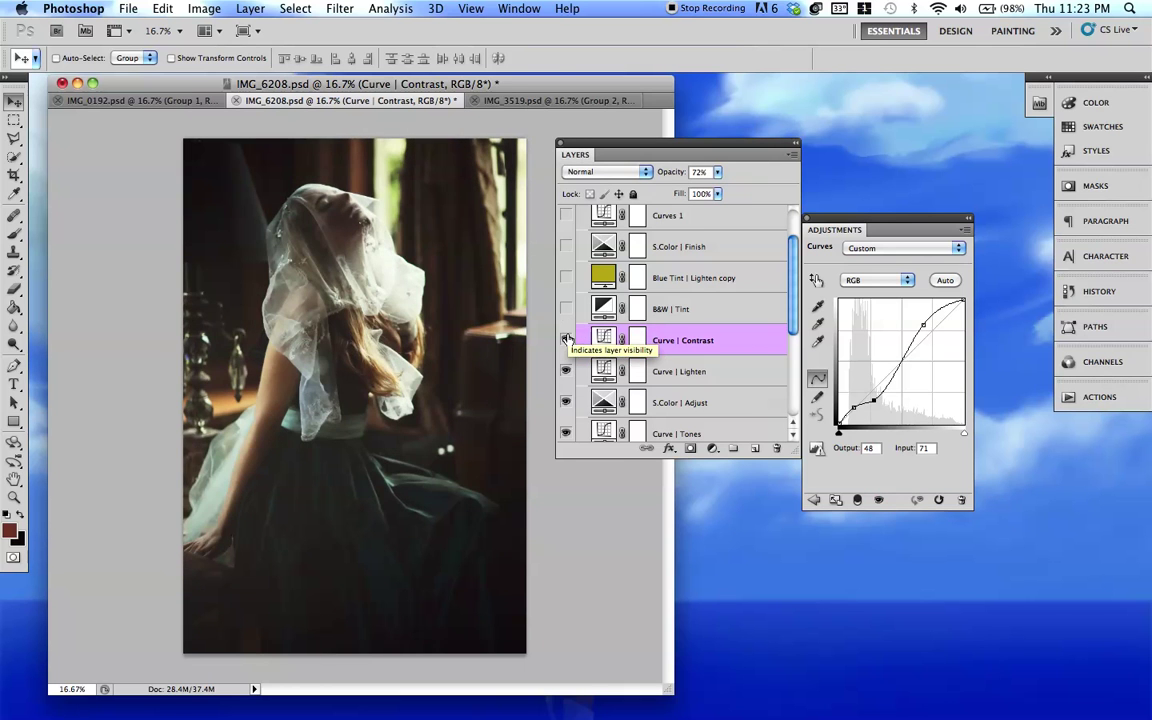
left_click(566, 340)
left_click(566, 340)
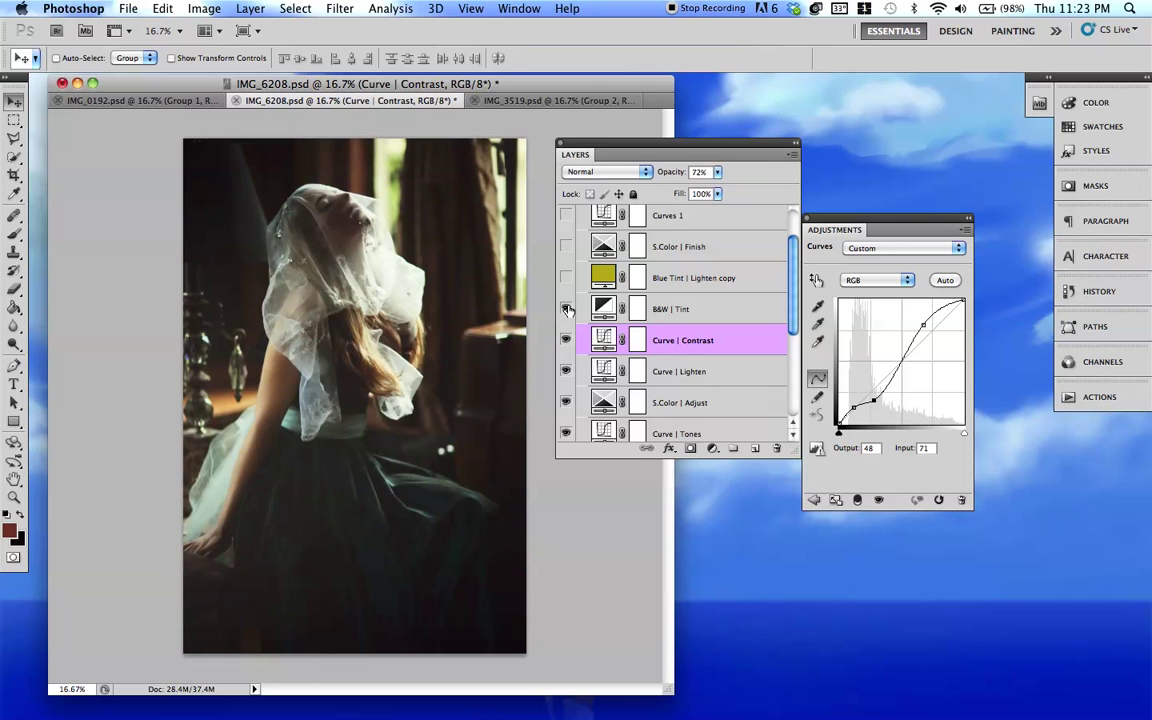
Turn on B&W | Tint, view its settings, and browse the new adjustment layer list without adding one.
left_click(566, 309)
left_click(604, 304)
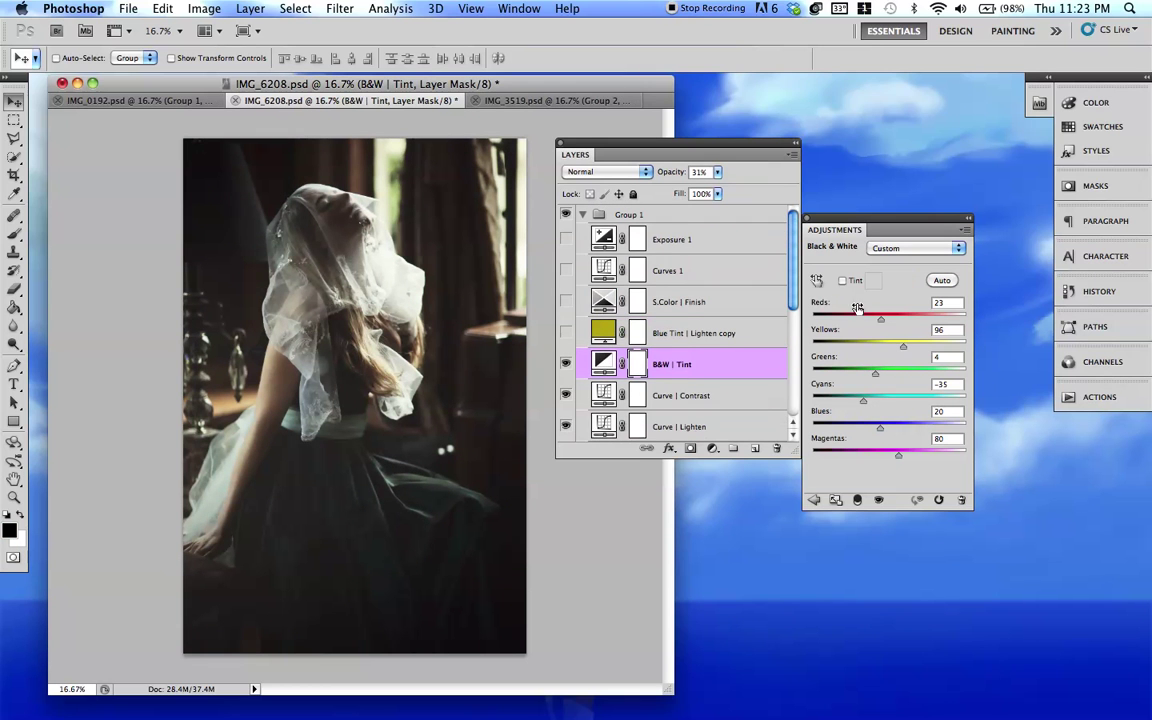
left_click(251, 8)
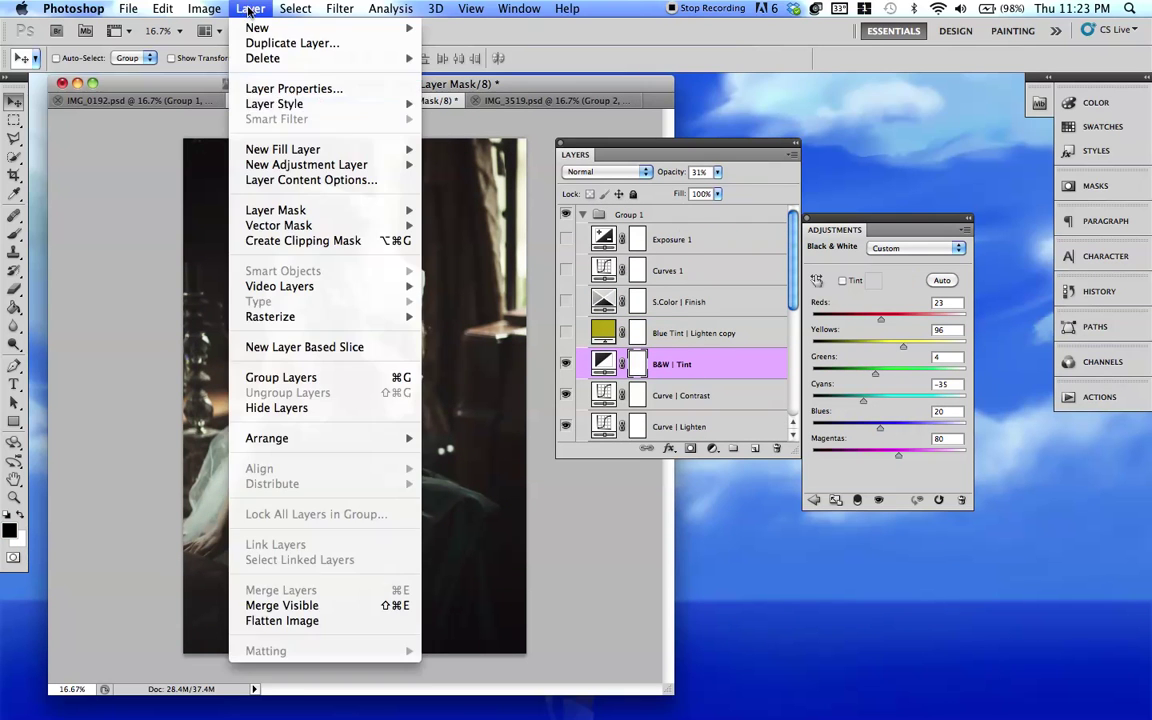
mouse_move(330, 164)
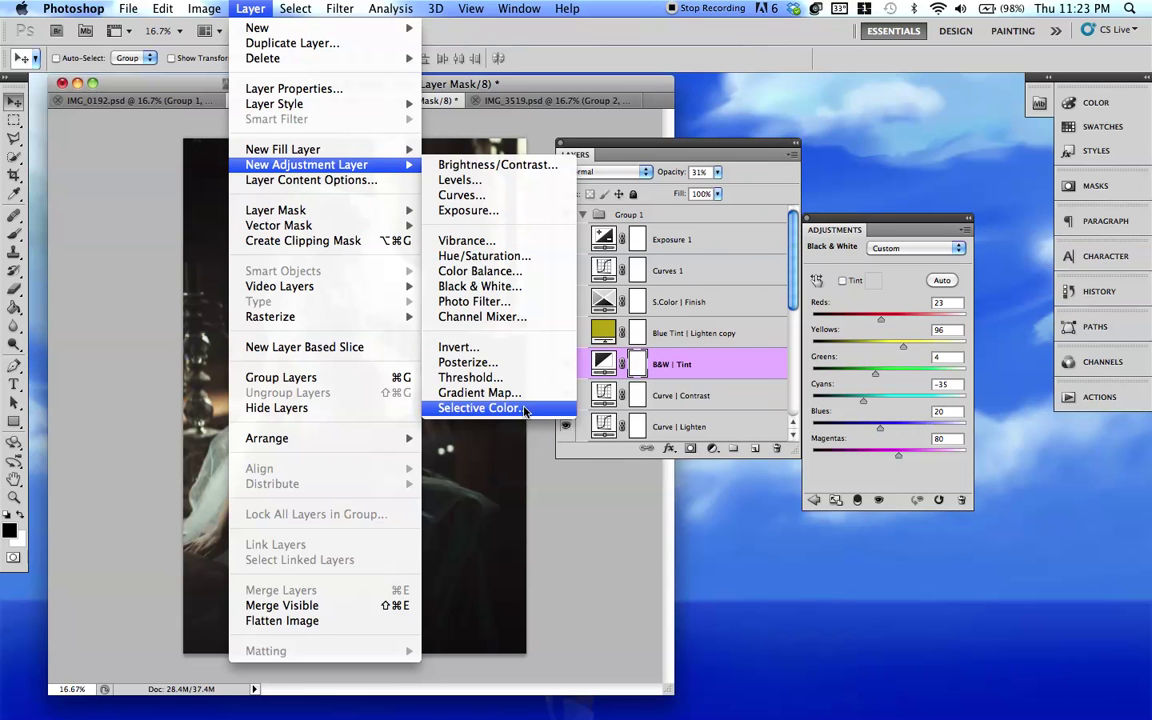
left_click(706, 358)
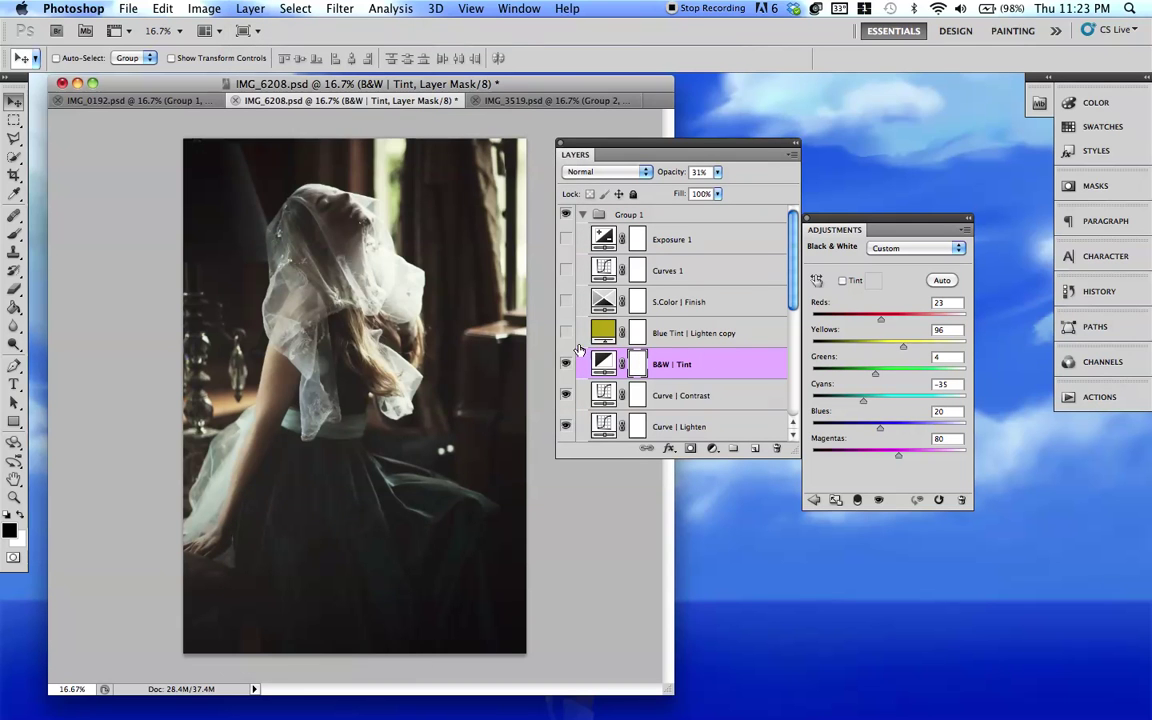
Open the Blue Tint | Lighten copy fill colour and close the picker unchanged.
left_click(588, 332)
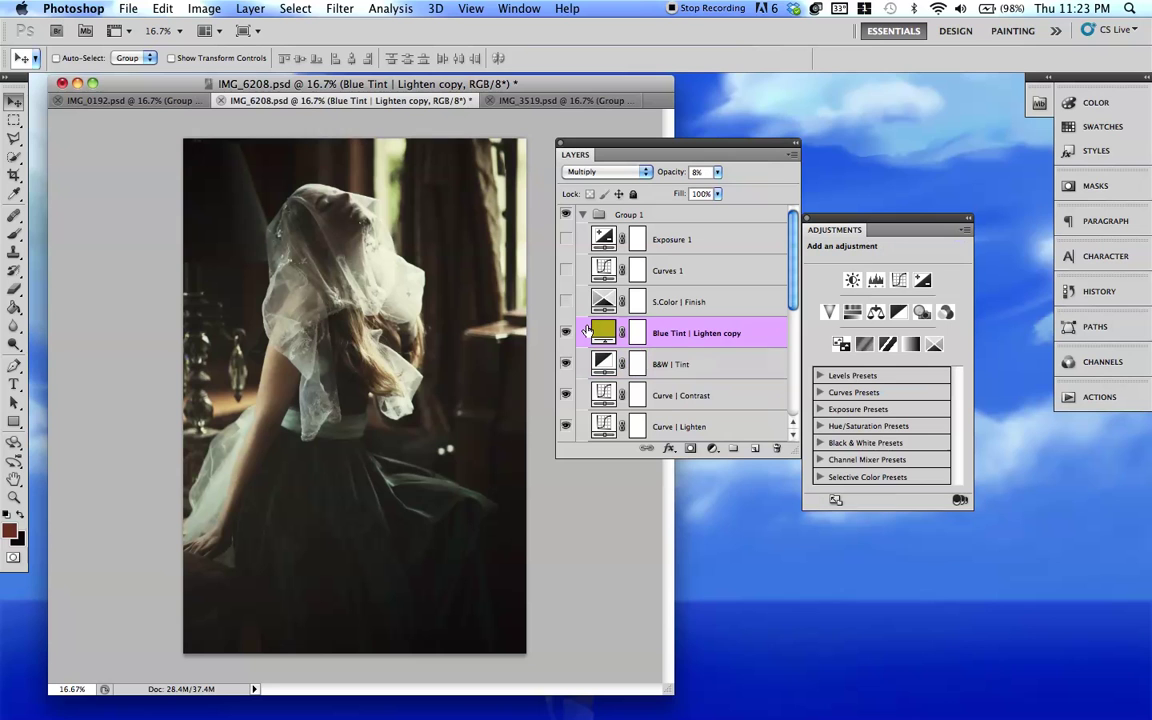
double_click(596, 331)
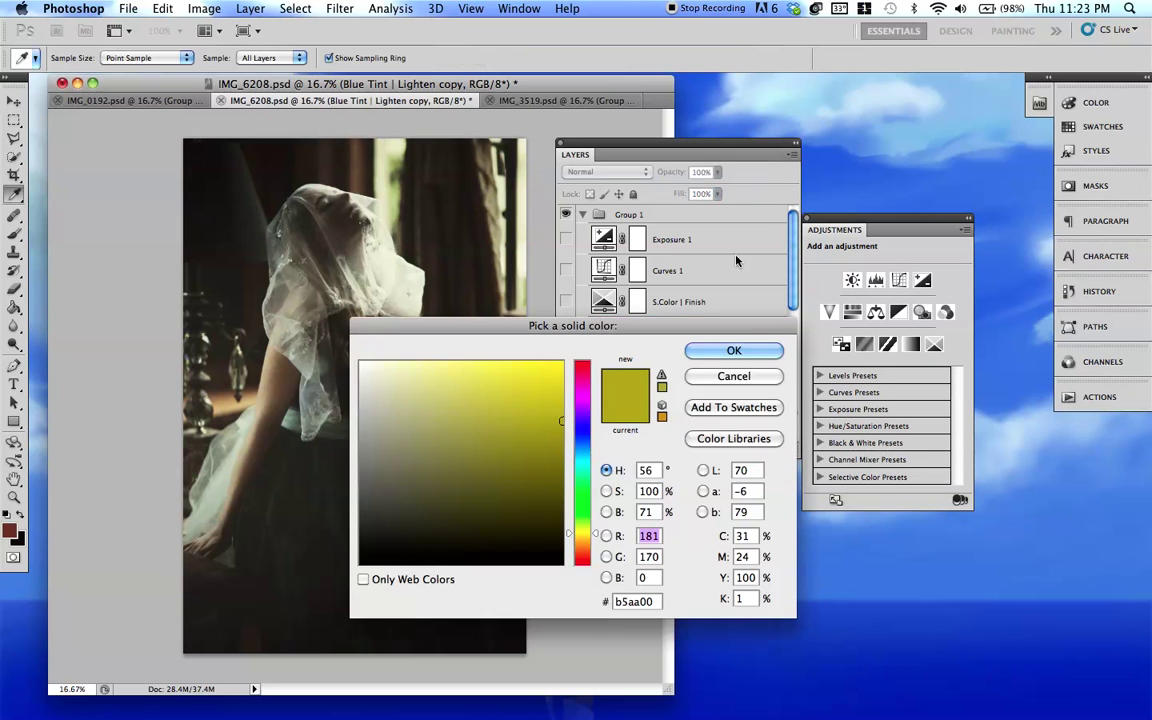
left_click(720, 376)
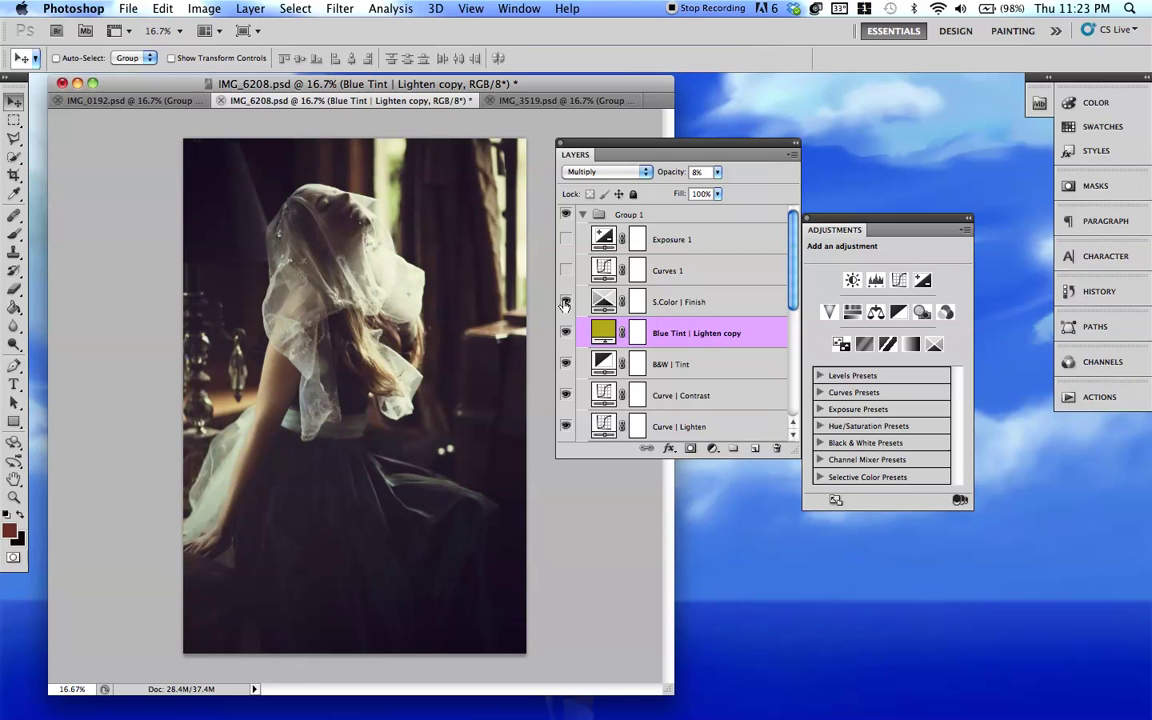
Inspect S.Color | Finish's Blacks values, then the Curves 1 and Exposure 1 settings.
left_click(592, 300)
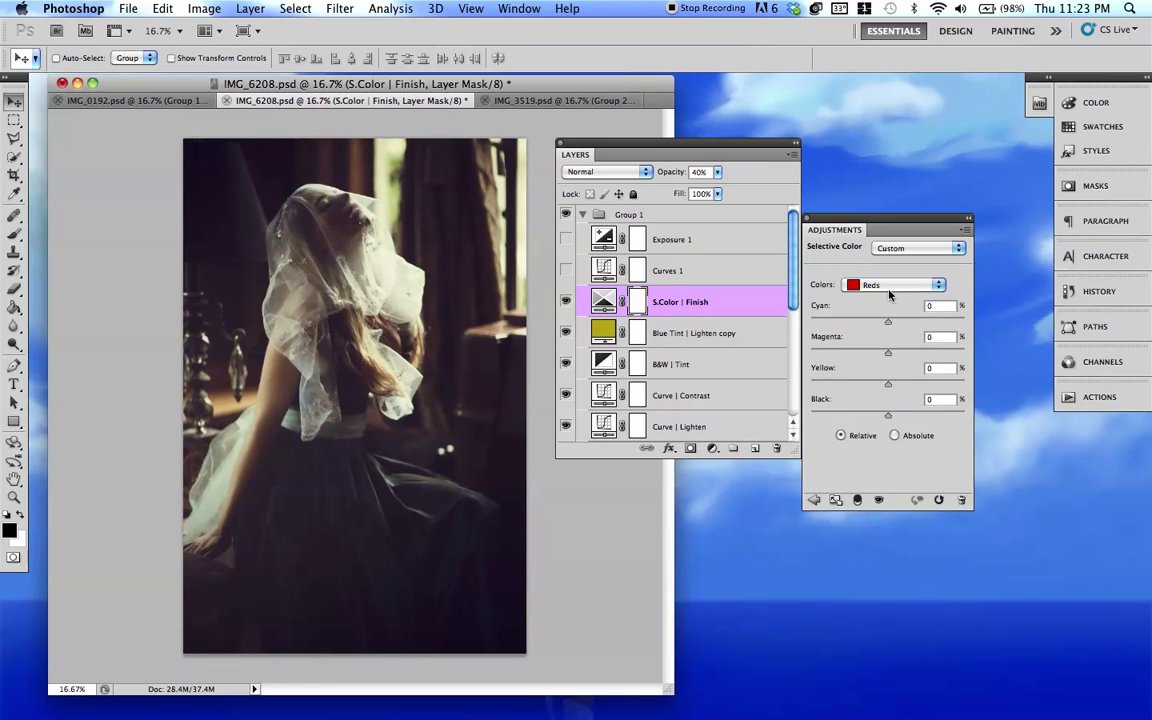
left_click(912, 286)
left_click(883, 382)
left_click(584, 275)
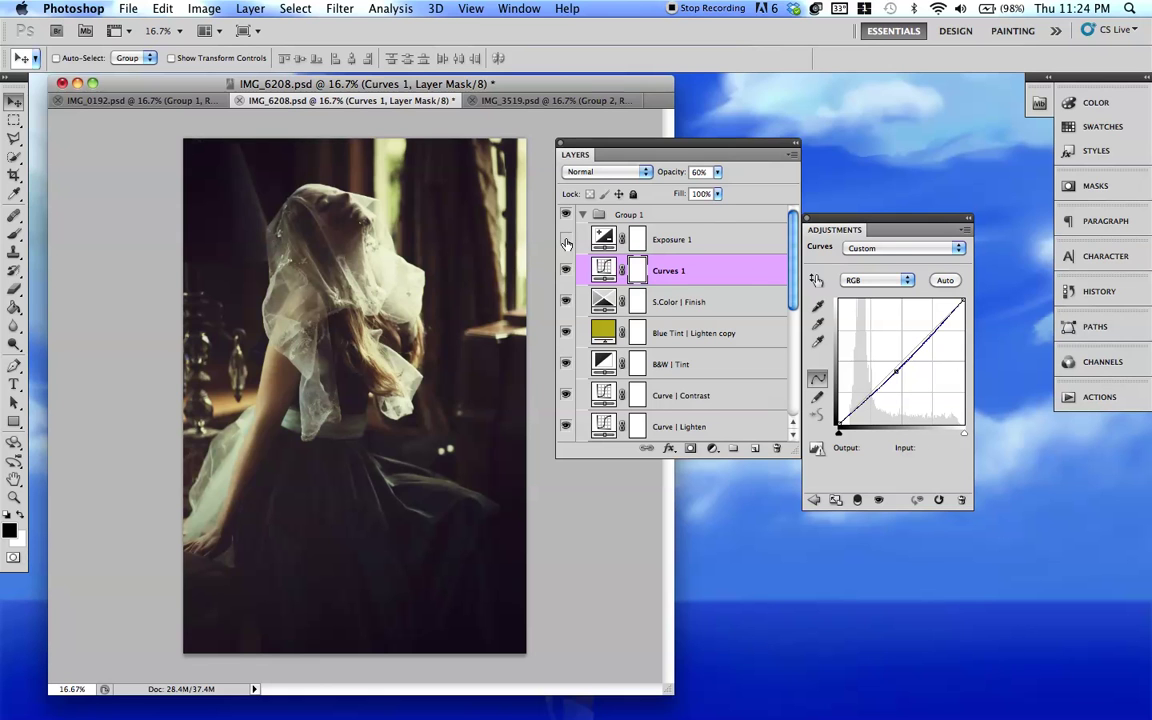
left_click(672, 240)
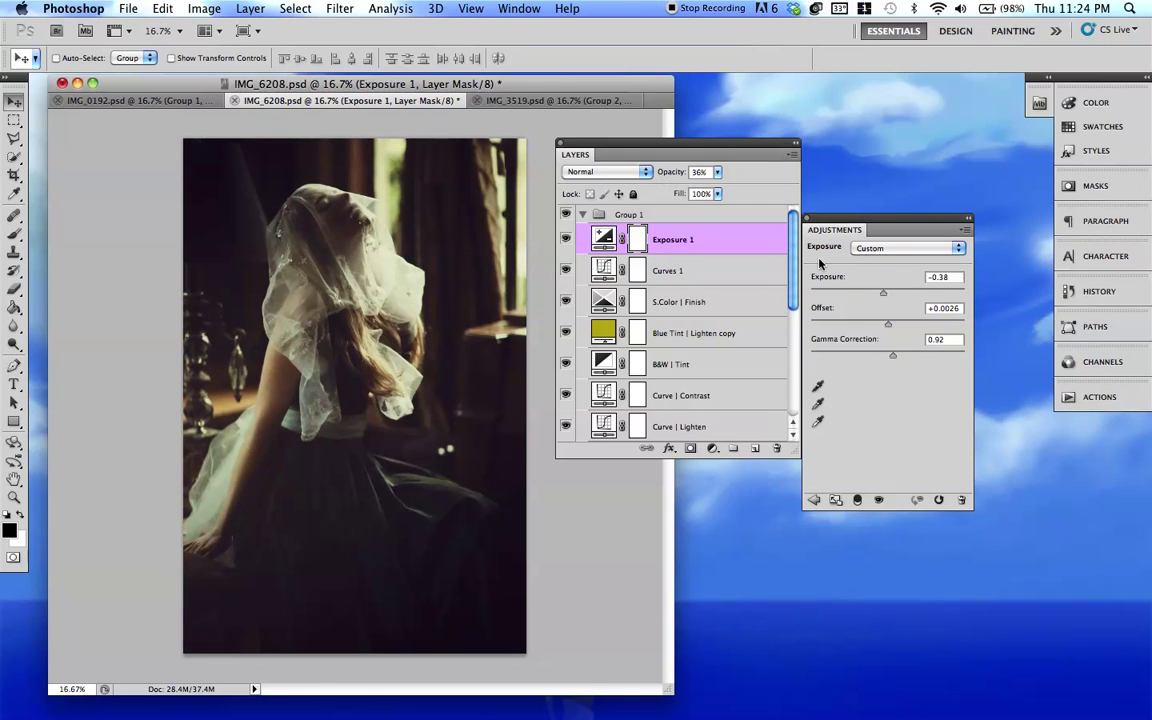
Compare Group 1 off and on, collapse it, and switch to the IMG_3519.psd document.
left_click(566, 215)
left_click(566, 215)
left_click(581, 215)
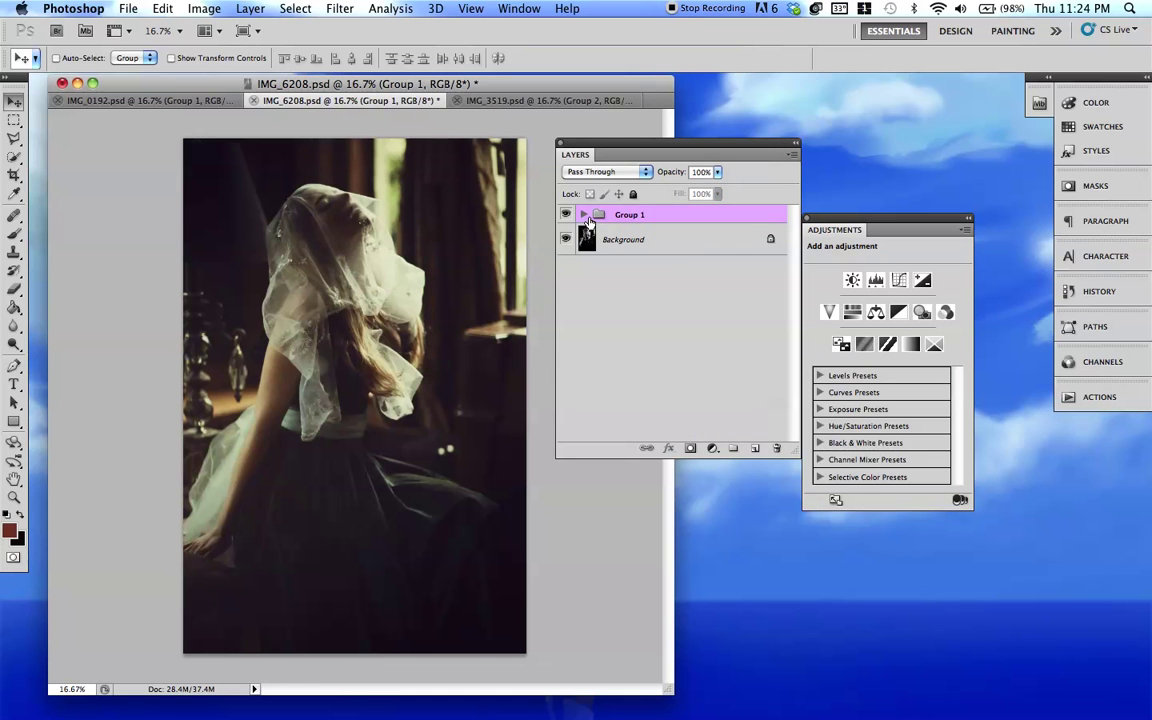
left_click(566, 215)
left_click(567, 215)
left_click(521, 100)
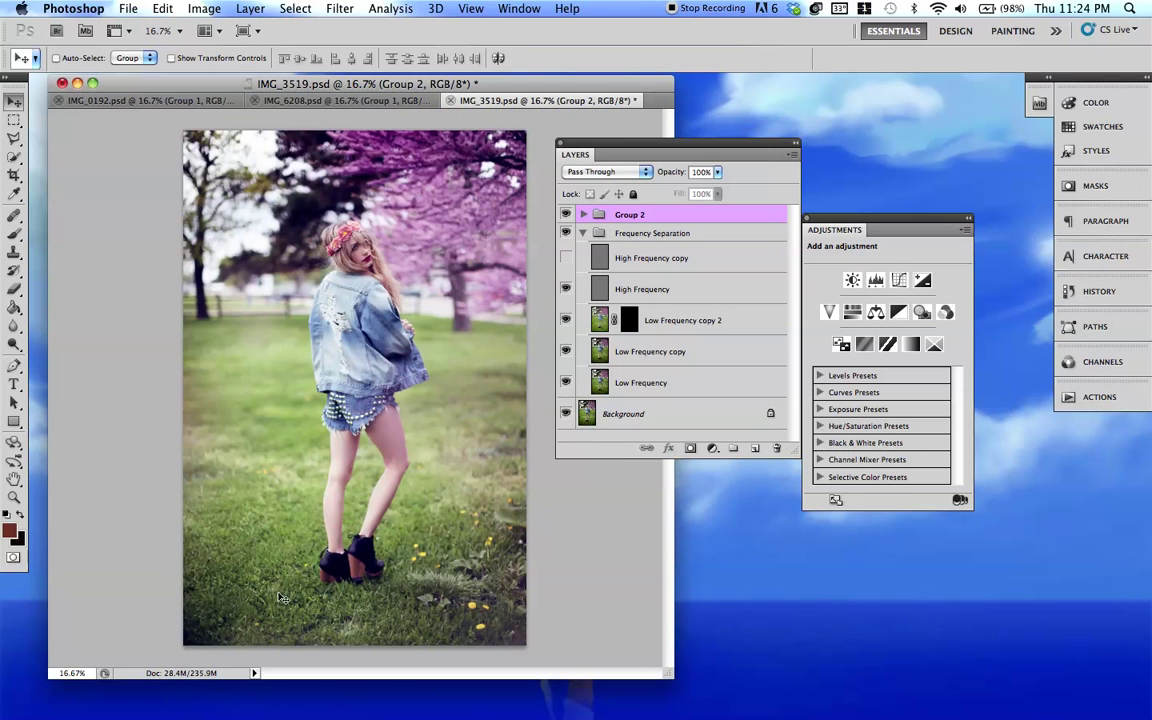
Collapse Frequency Separation, hide it and Group 2, and zoom in on the photo.
left_click(580, 234)
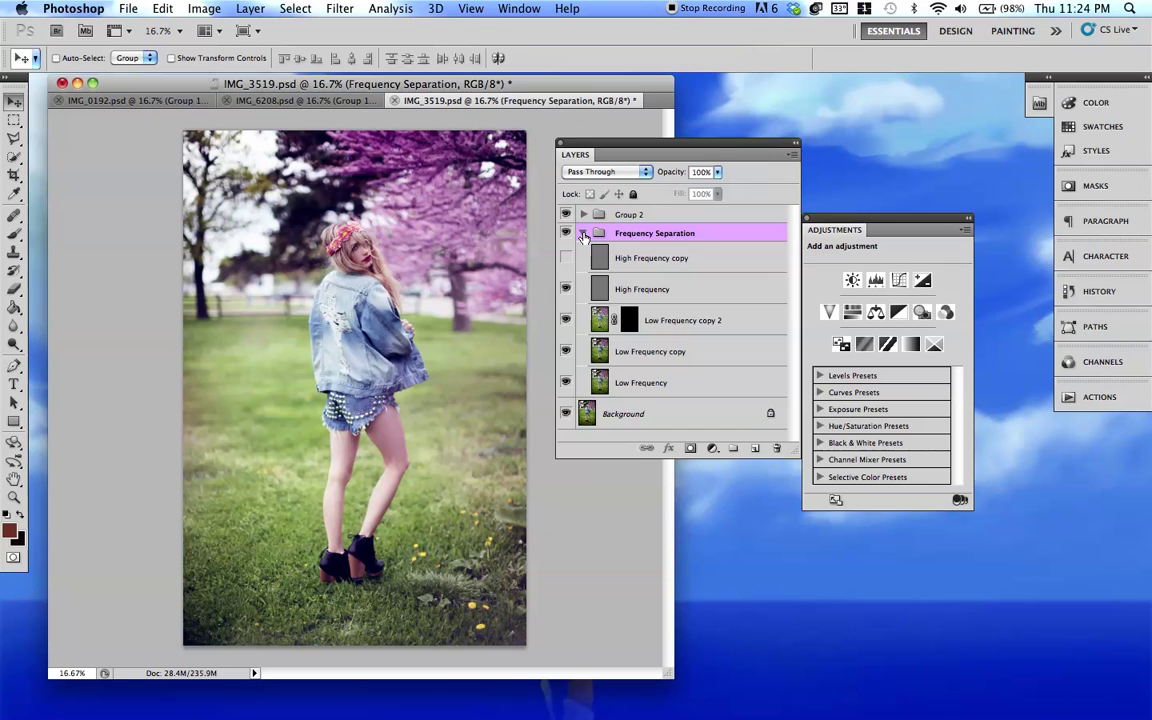
left_click(582, 236)
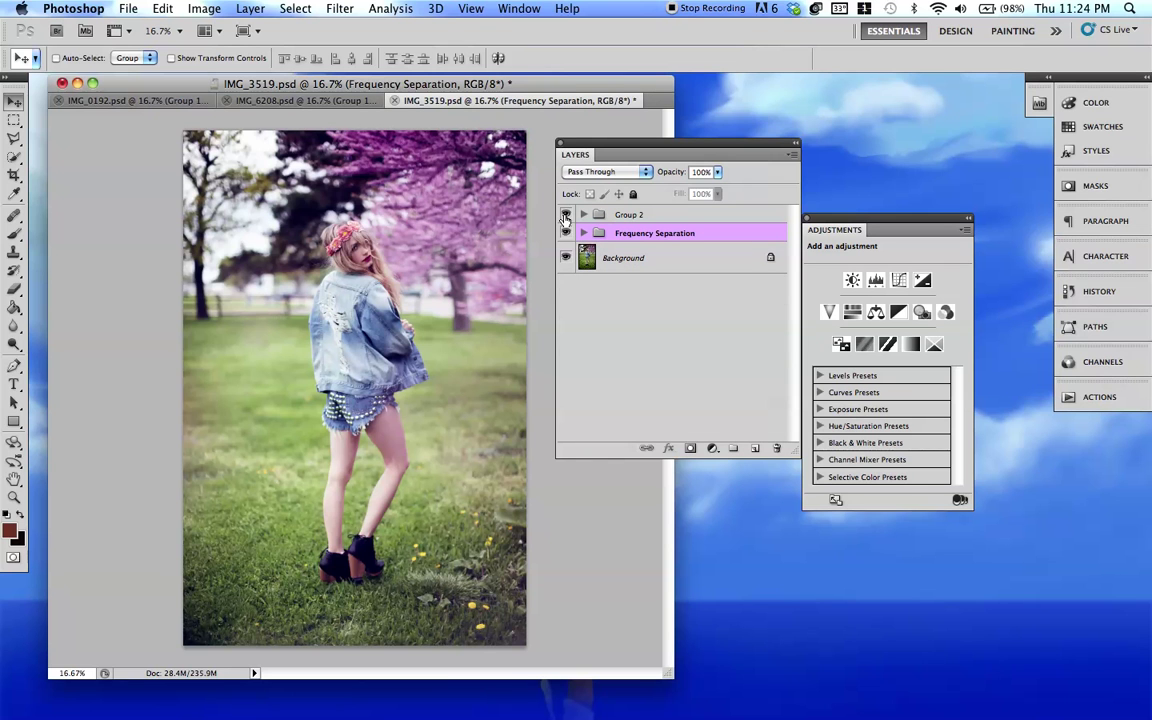
left_click_drag(565, 219, 565, 233)
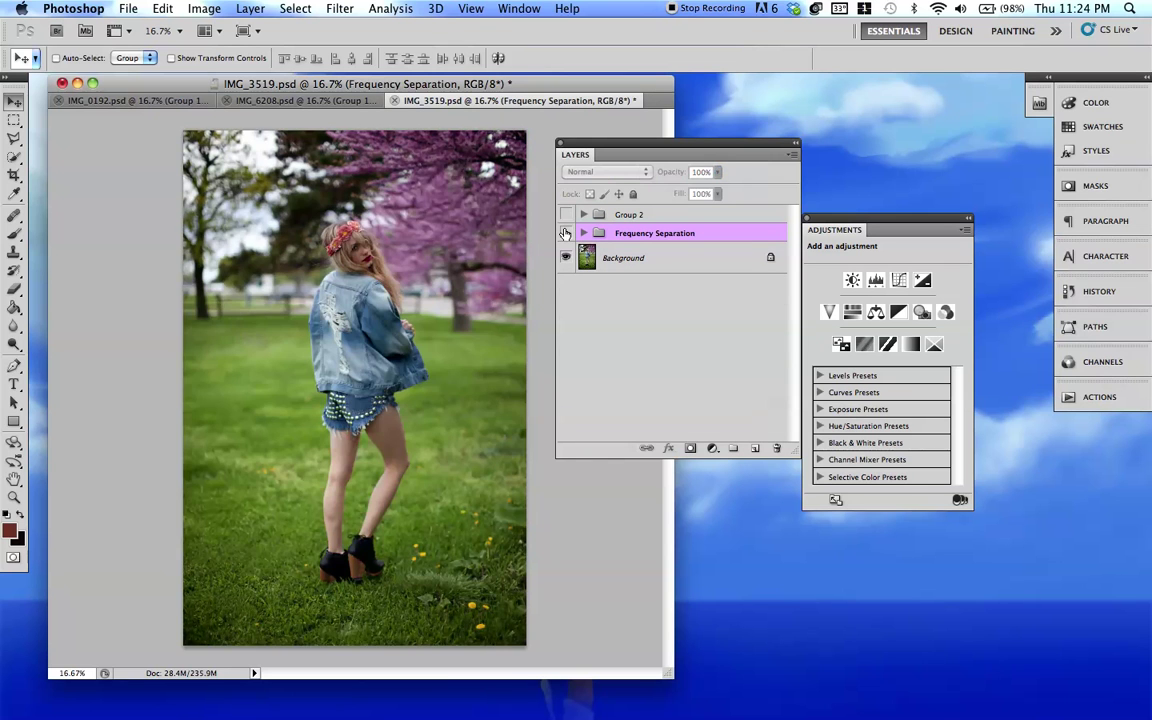
key("super+plus")
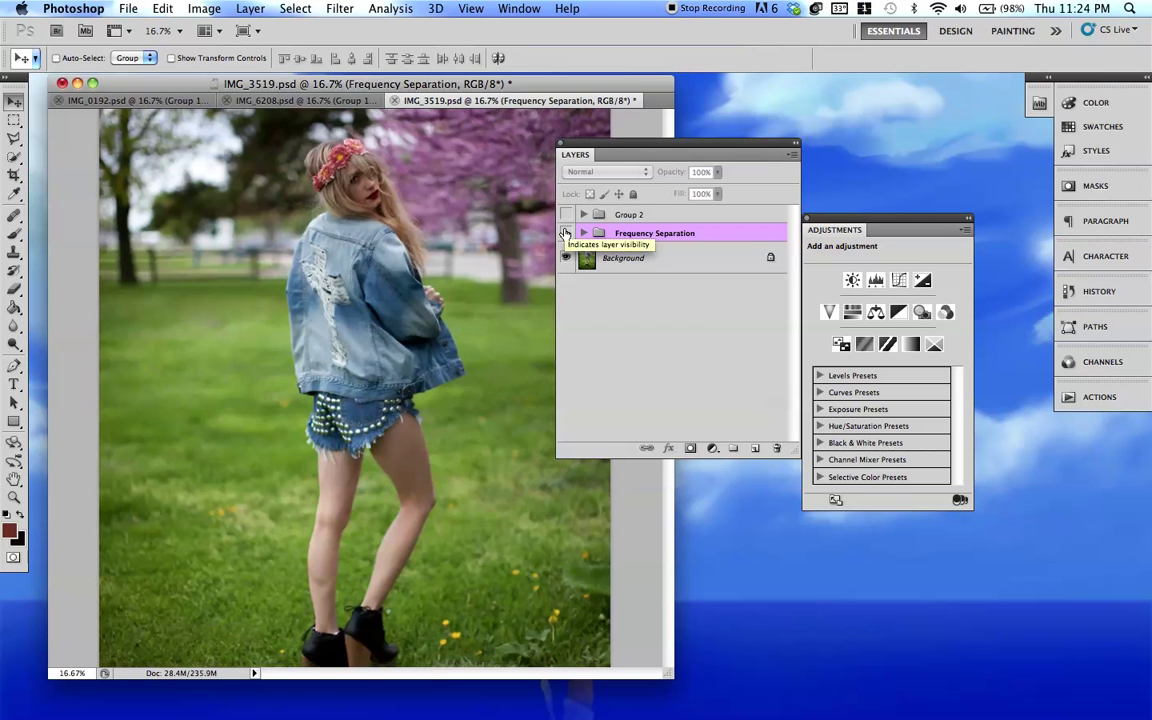
key("super+plus")
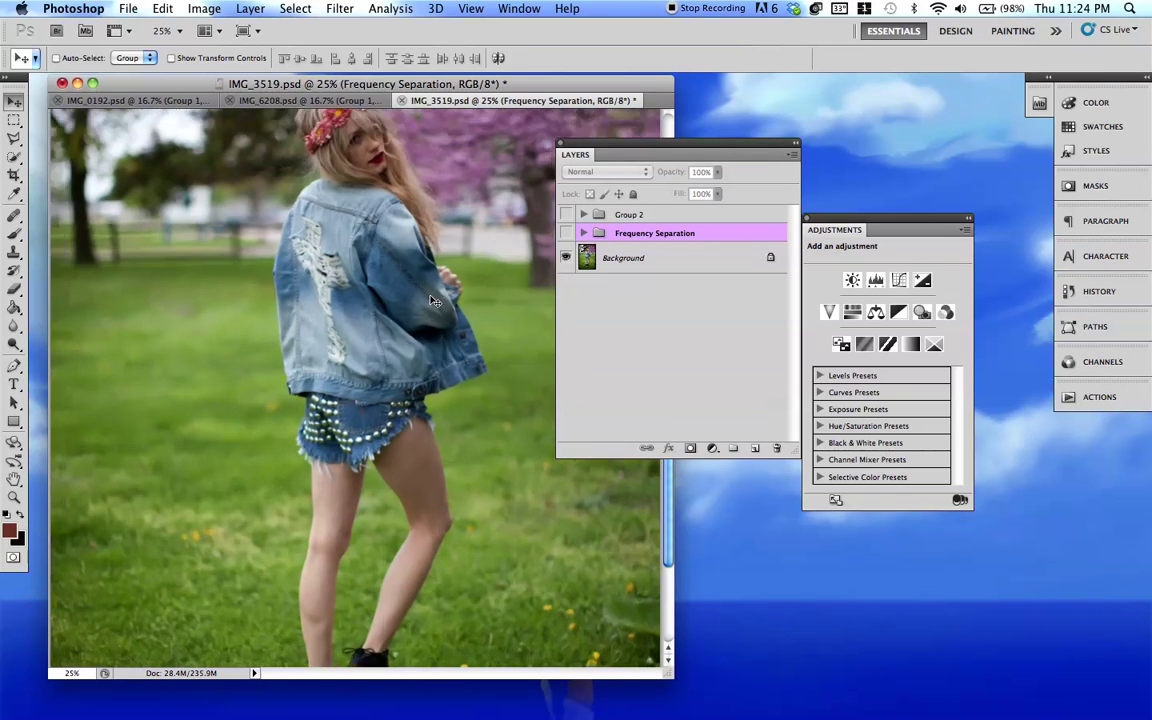
scroll(434, 301, "up", 2)
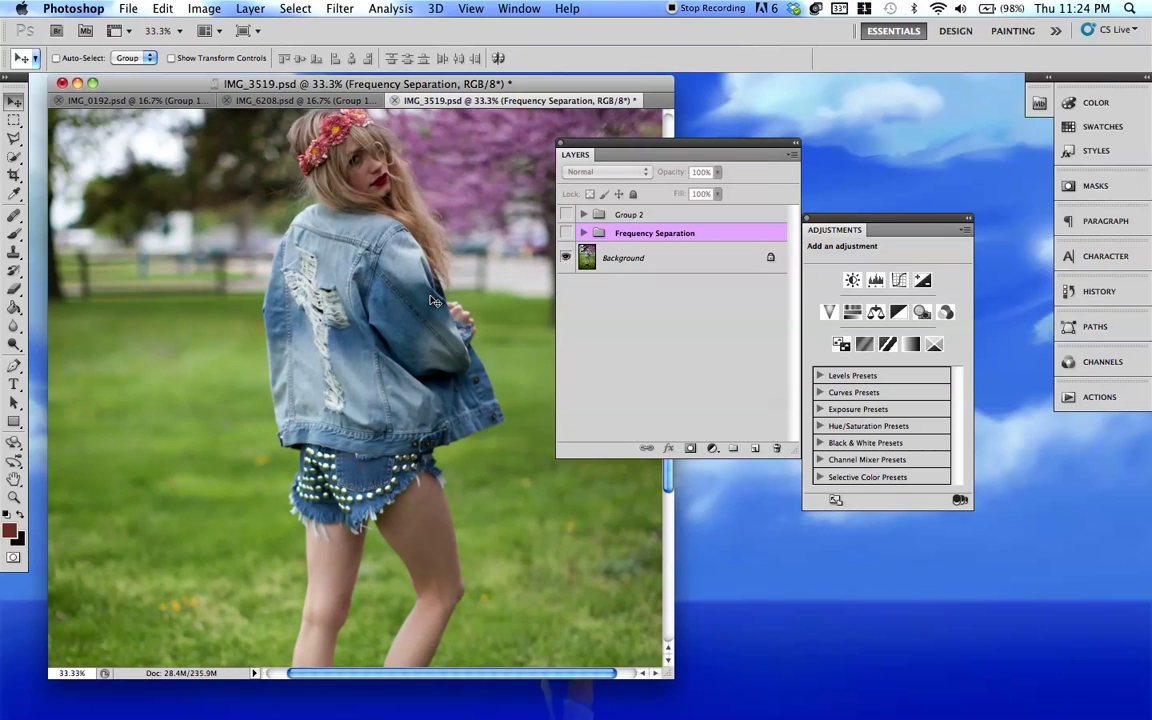
Turn Frequency Separation back on and zoom out to view more of the photo.
left_click(565, 233)
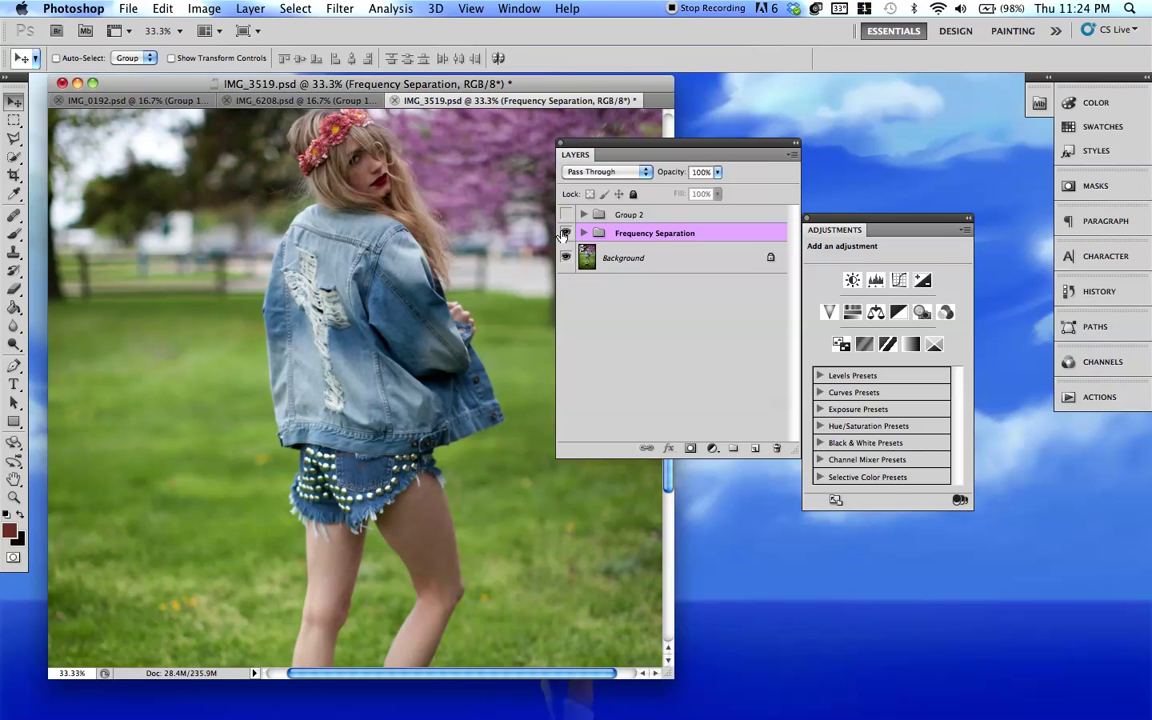
scroll(425, 303, "down", 1)
scroll(427, 303, "down", 5)
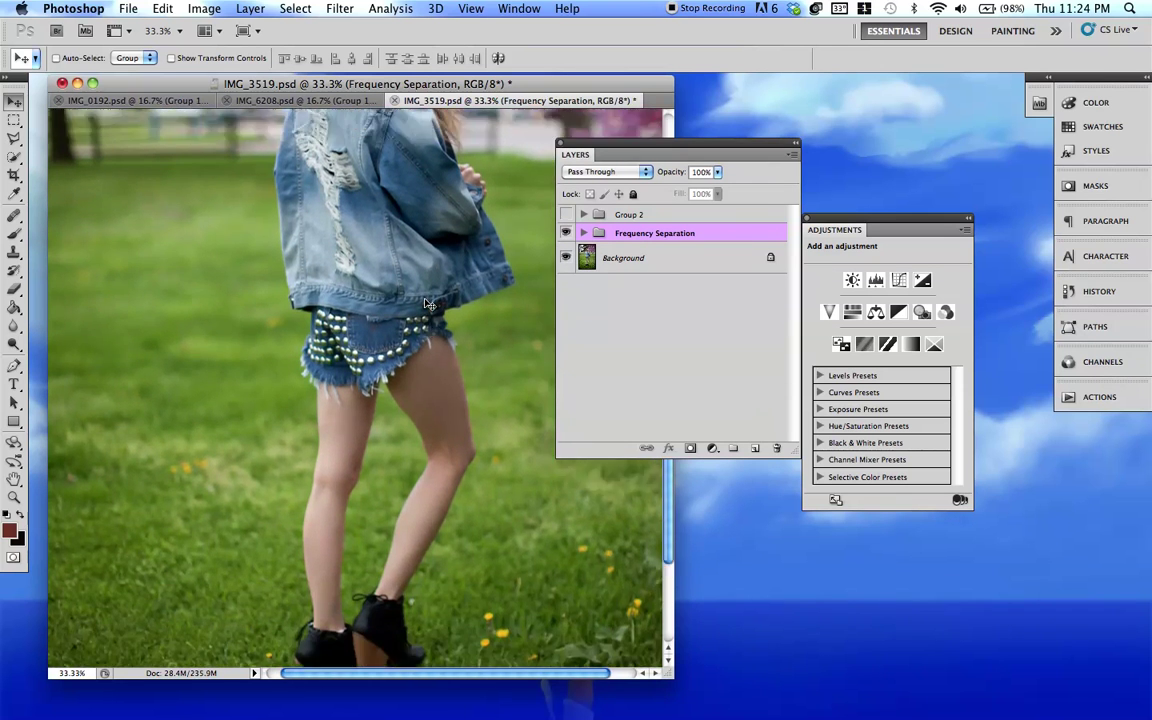
scroll(427, 303, "up", 5)
scroll(427, 303, "down", 6)
scroll(427, 303, "up", 6)
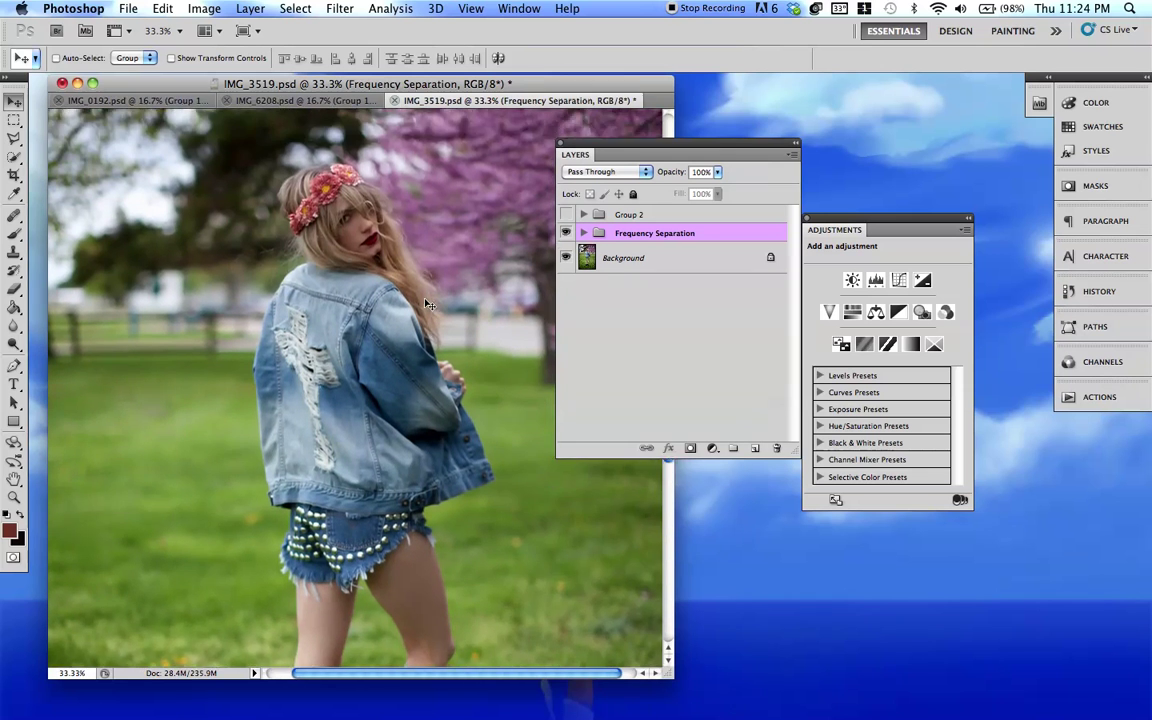
key("super+minus")
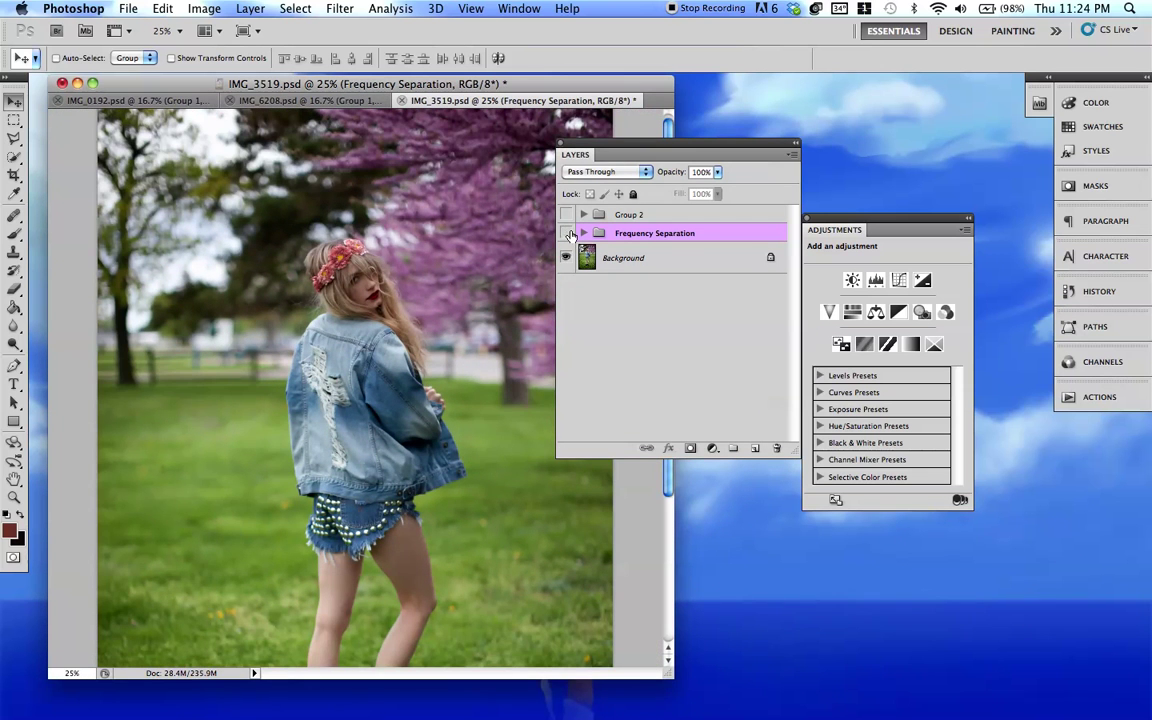
scroll(484, 307, "down", 2)
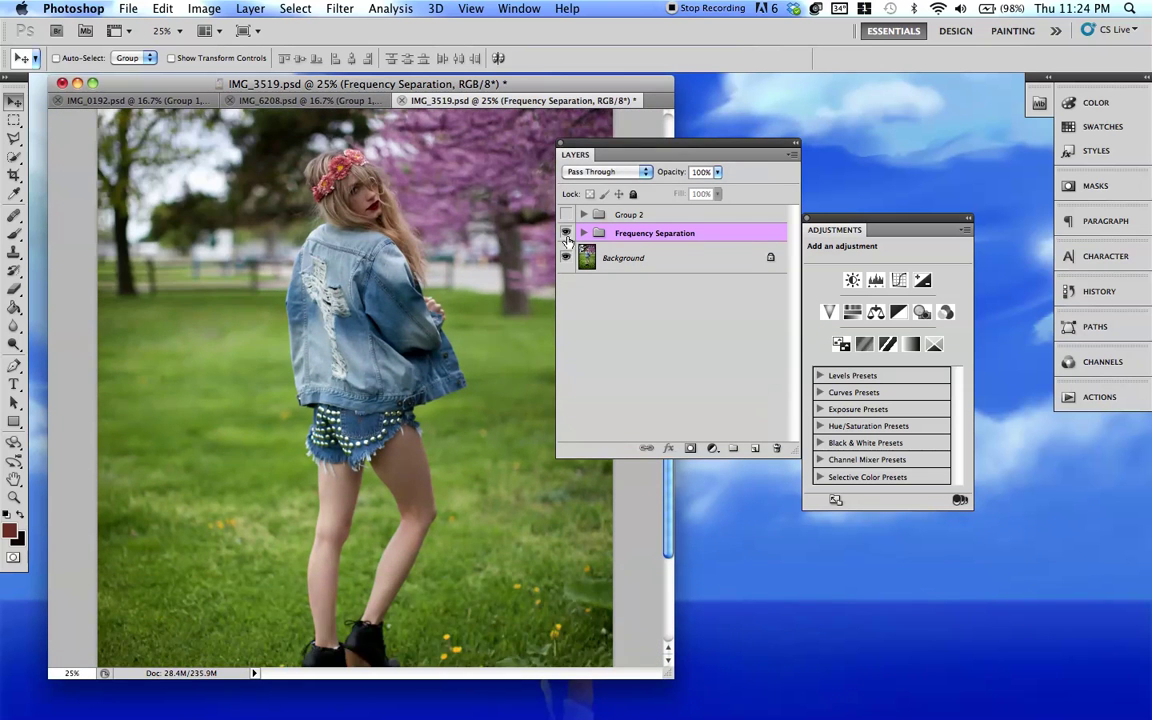
Toggle Group 2's faded grade for before/after, leaving it on, zoomed out and expanded.
left_click(566, 215)
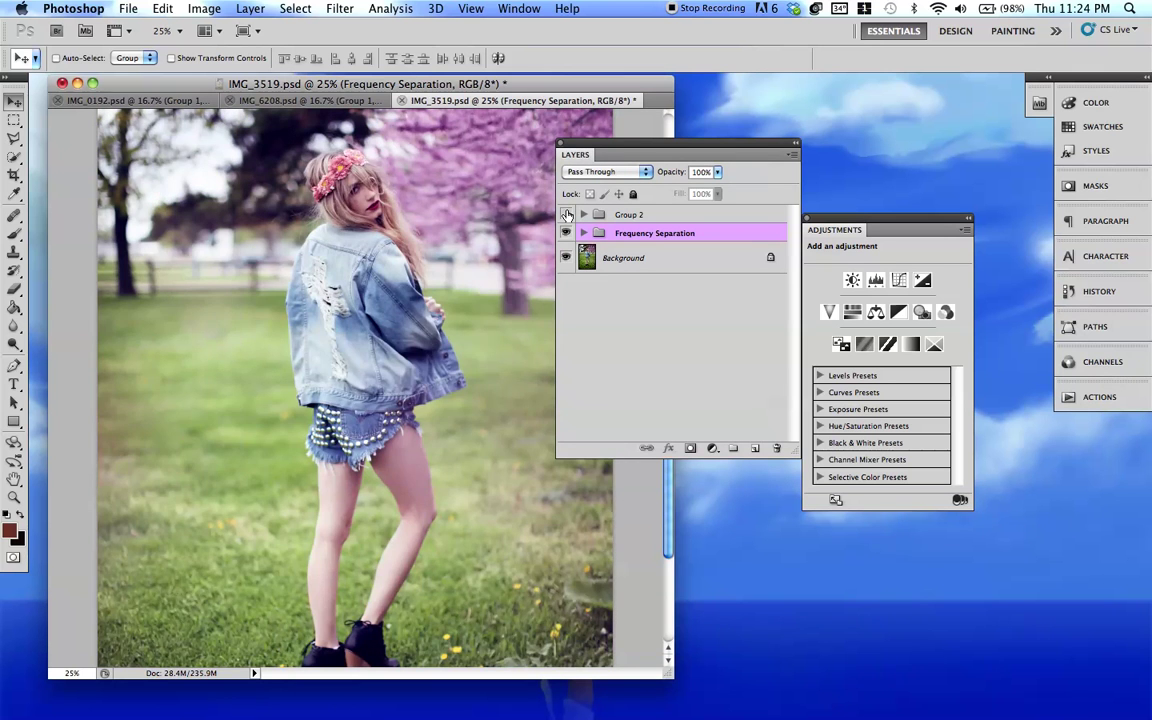
left_click(566, 215)
left_click(566, 215)
left_click(566, 215)
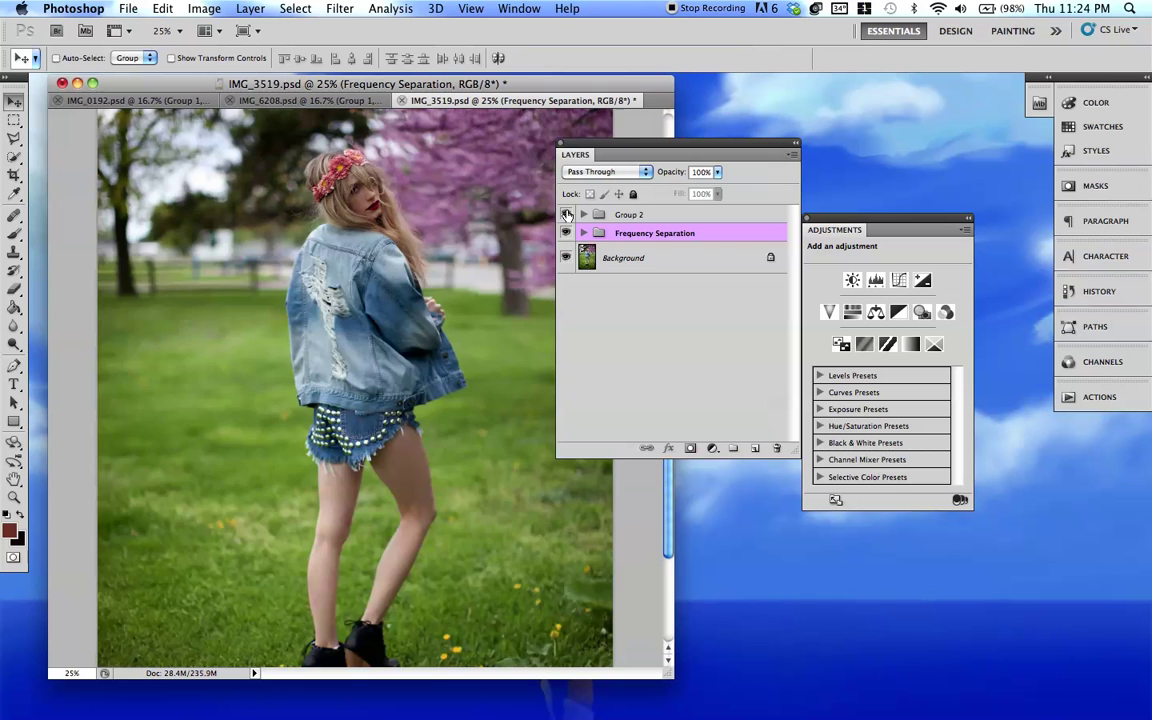
left_click(566, 215)
key("super+minus")
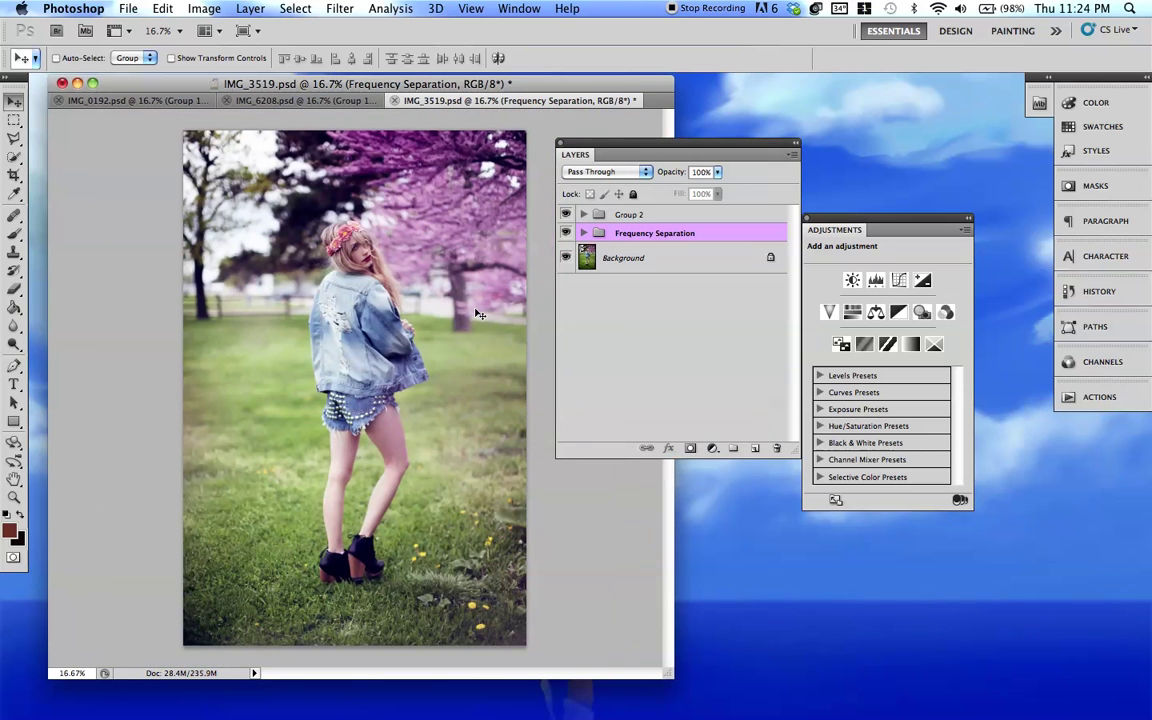
left_click(584, 215)
Select Black & White 1 (Reds 148, Yellows 75, Cyans 198) and toggle it off and on.
scroll(670, 320, "down", 3)
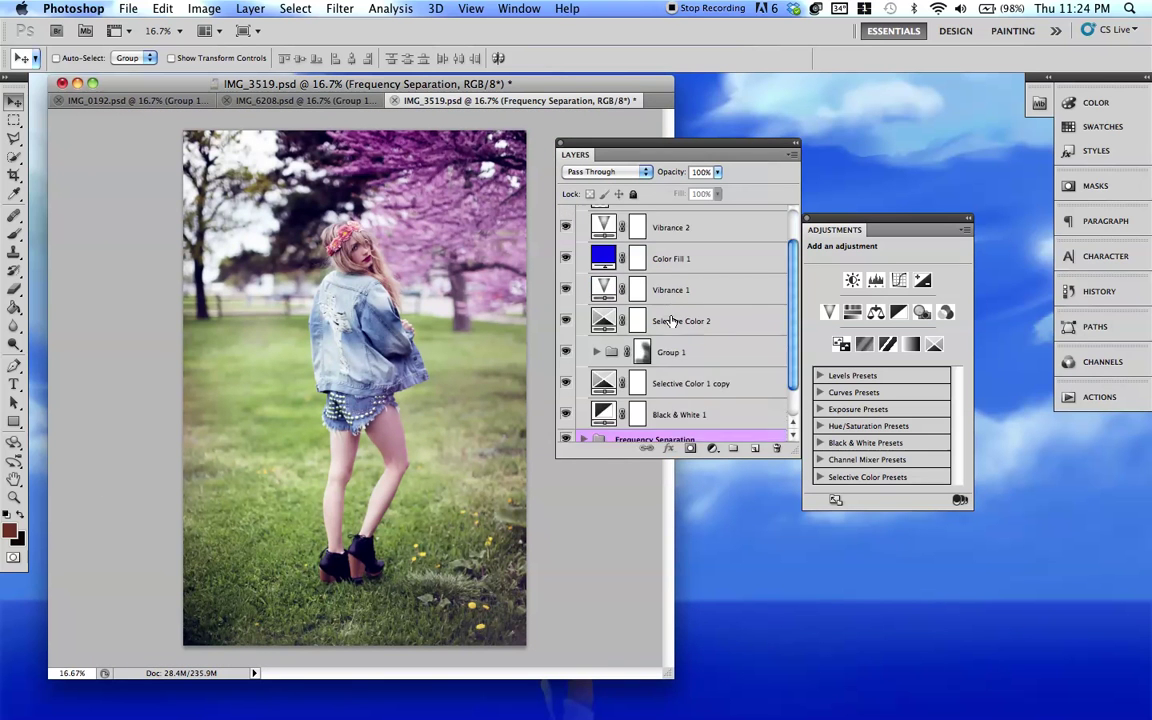
scroll(670, 318, "up", 3)
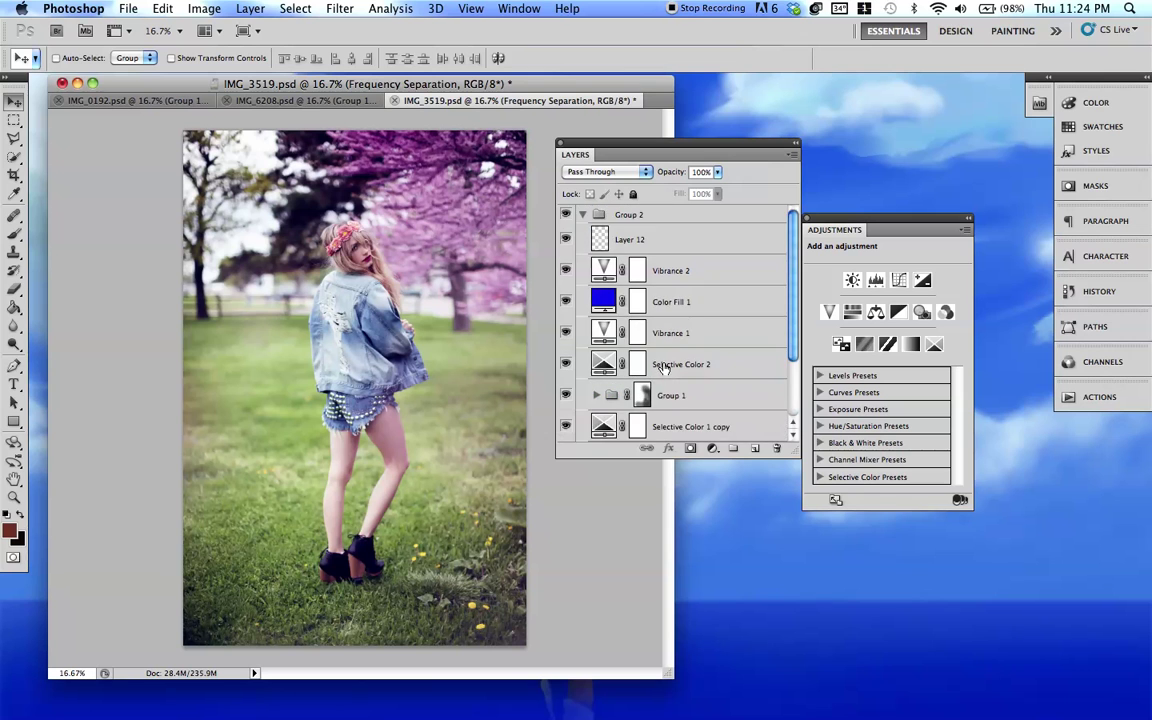
scroll(640, 330, "down", 2)
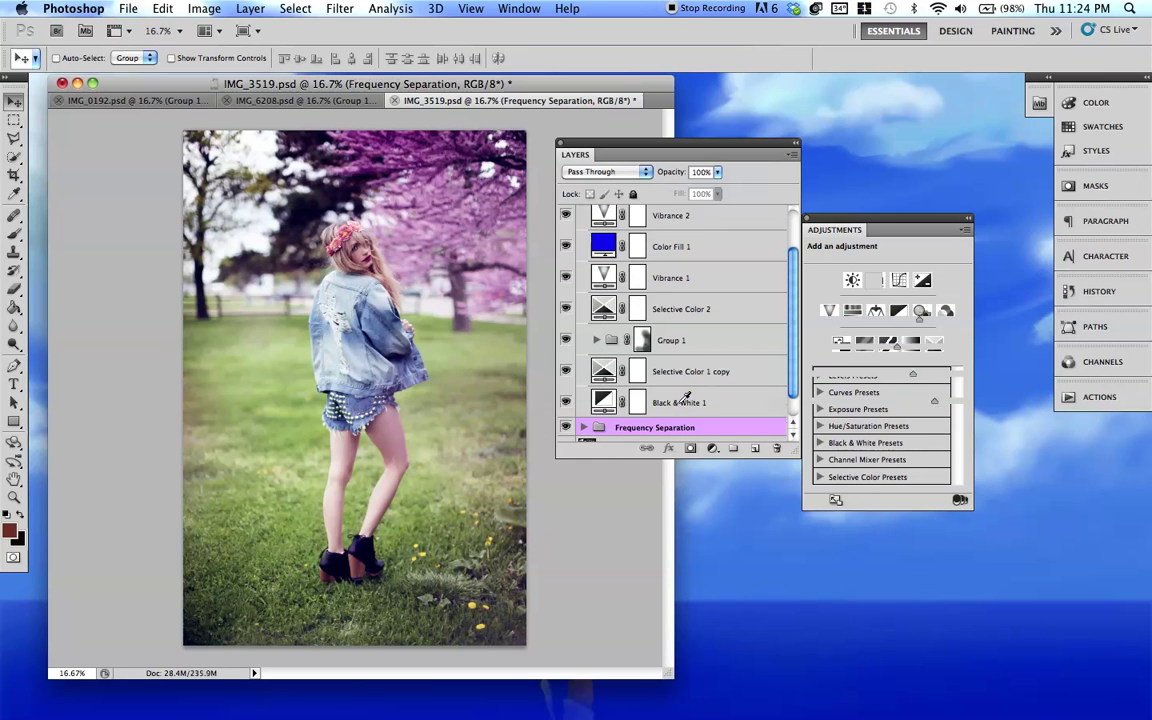
left_click(686, 400)
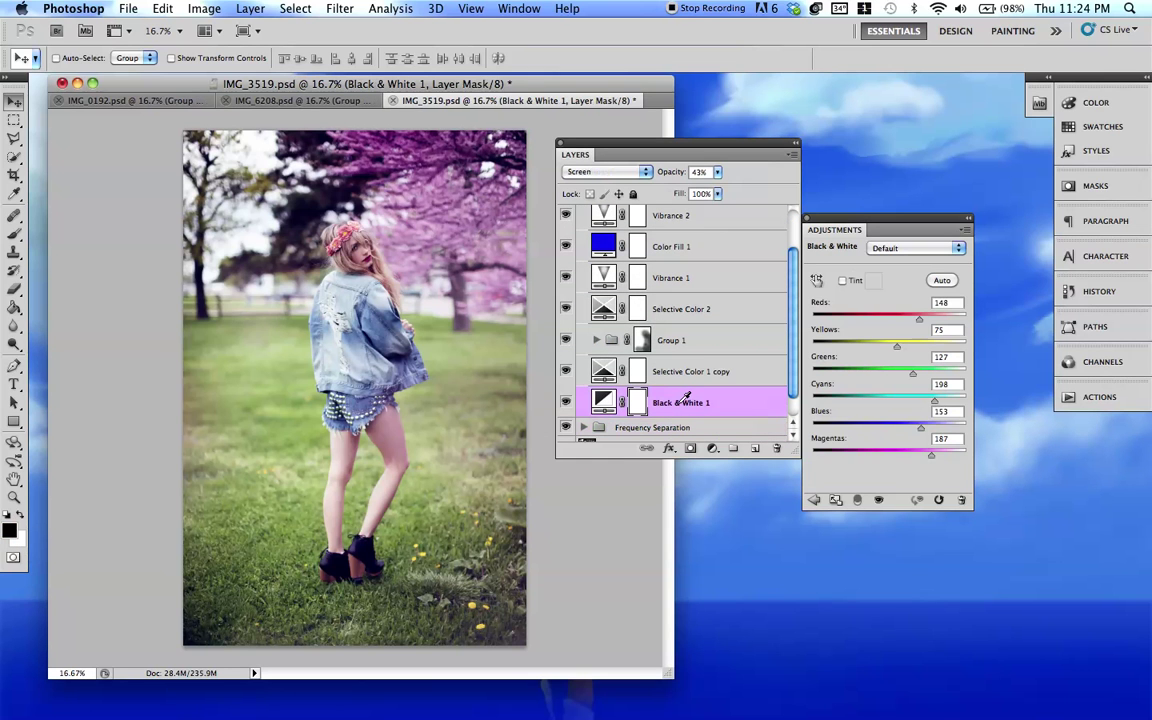
left_click(566, 402)
left_click(566, 402)
scroll(576, 265, "up", 2)
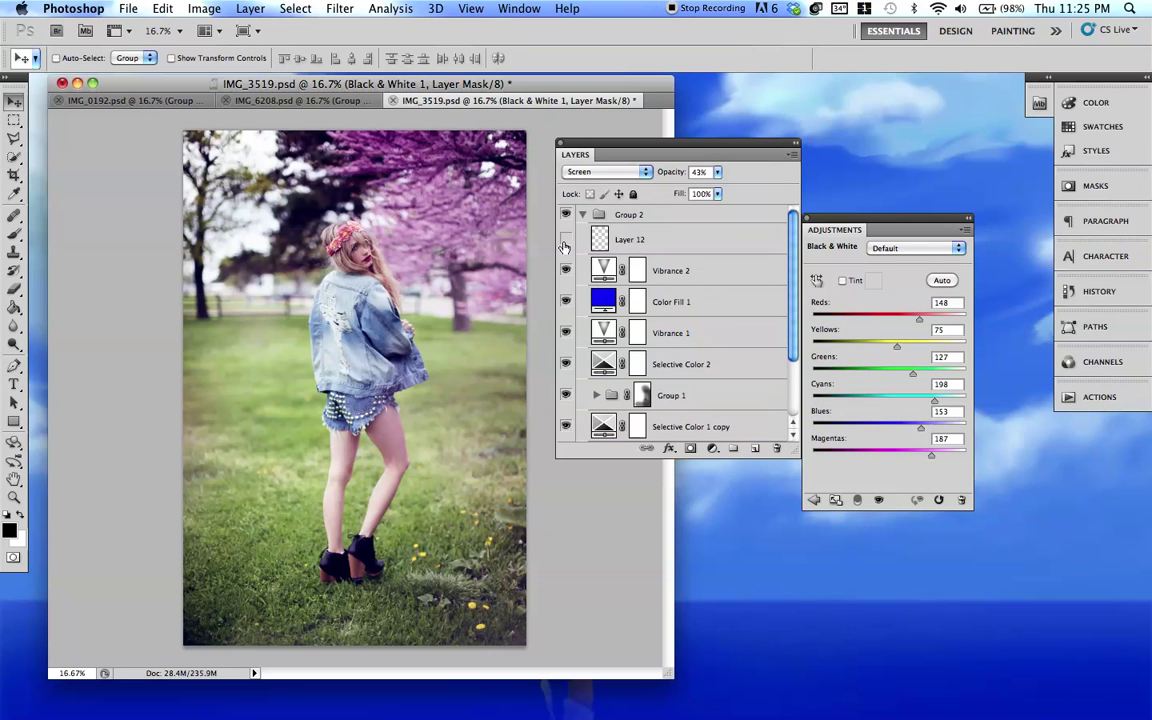
Hide the layers above Black & White 1, compare it, then turn on and select Selective Color 1 copy.
left_click(567, 302, "alt")
scroll(567, 302, "down", 2)
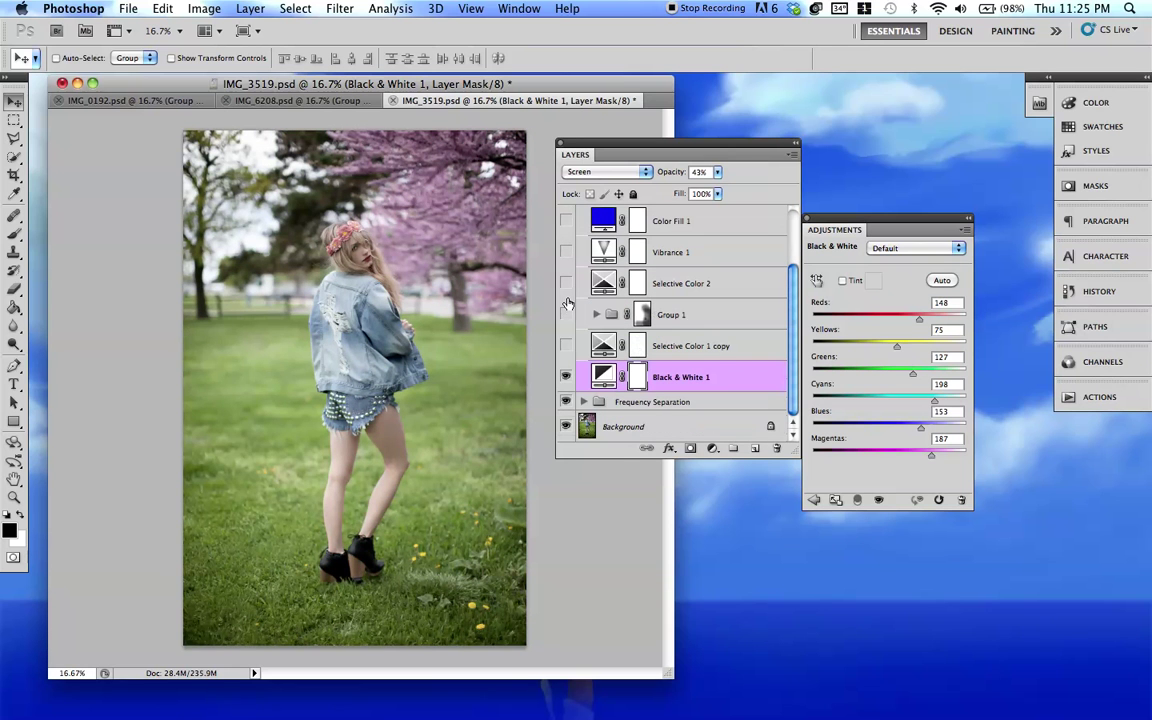
left_click(565, 378)
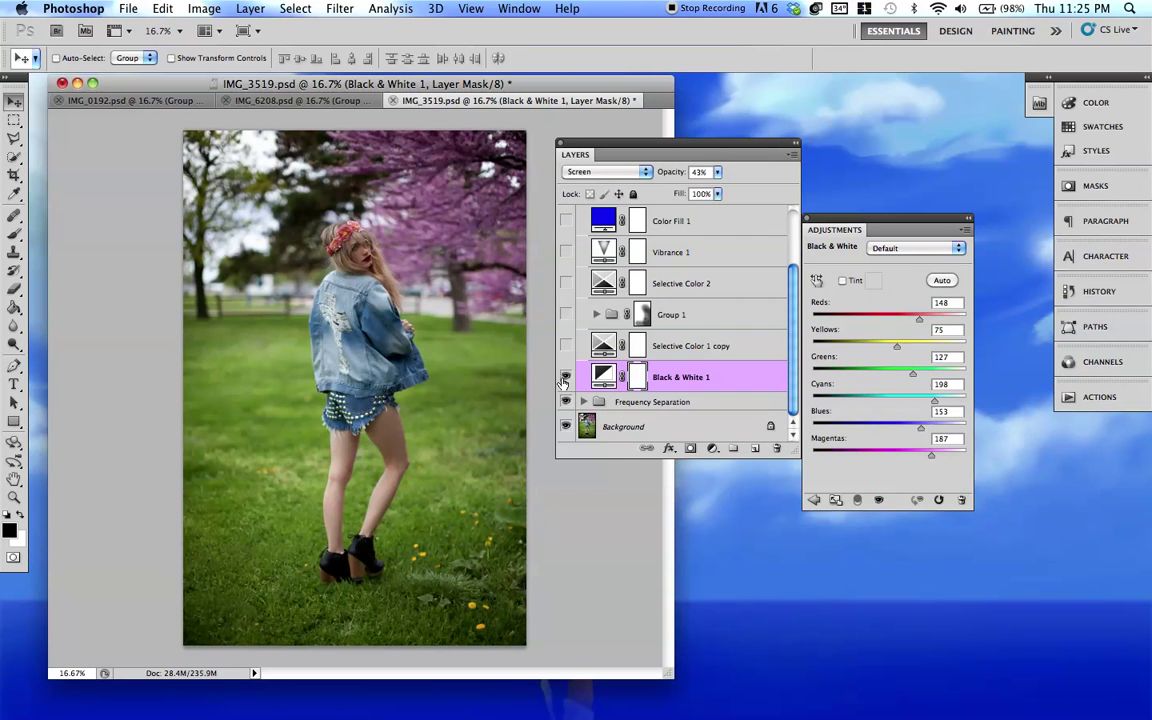
left_click(565, 377)
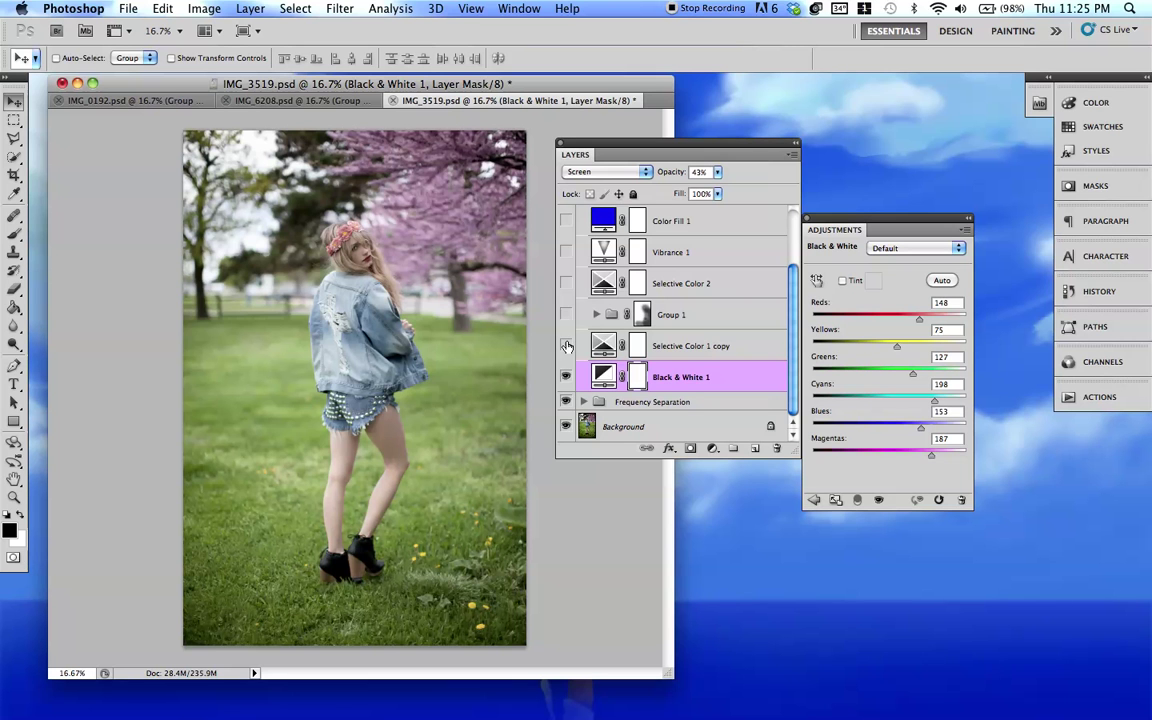
left_click(566, 343)
left_click(601, 345)
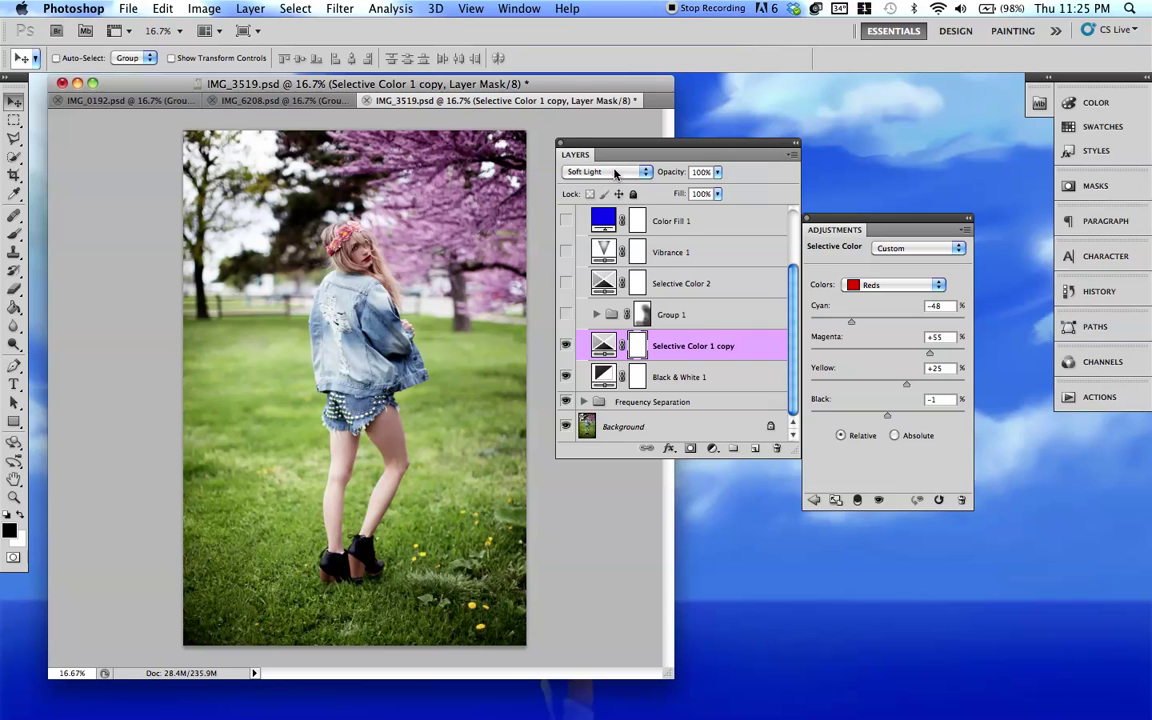
Turn Group 1 on, expand it, and hide and show it to compare.
left_click(565, 316)
left_click(583, 317)
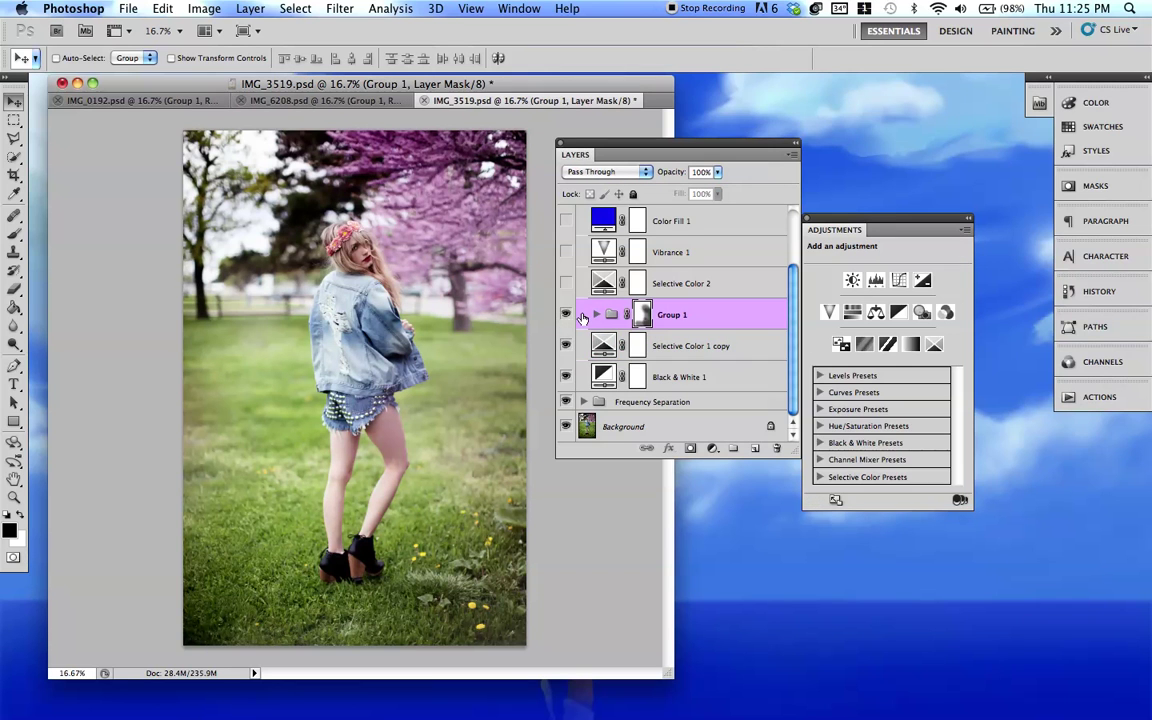
scroll(622, 316, "up", 2)
left_click(596, 361)
scroll(596, 363, "down", 5)
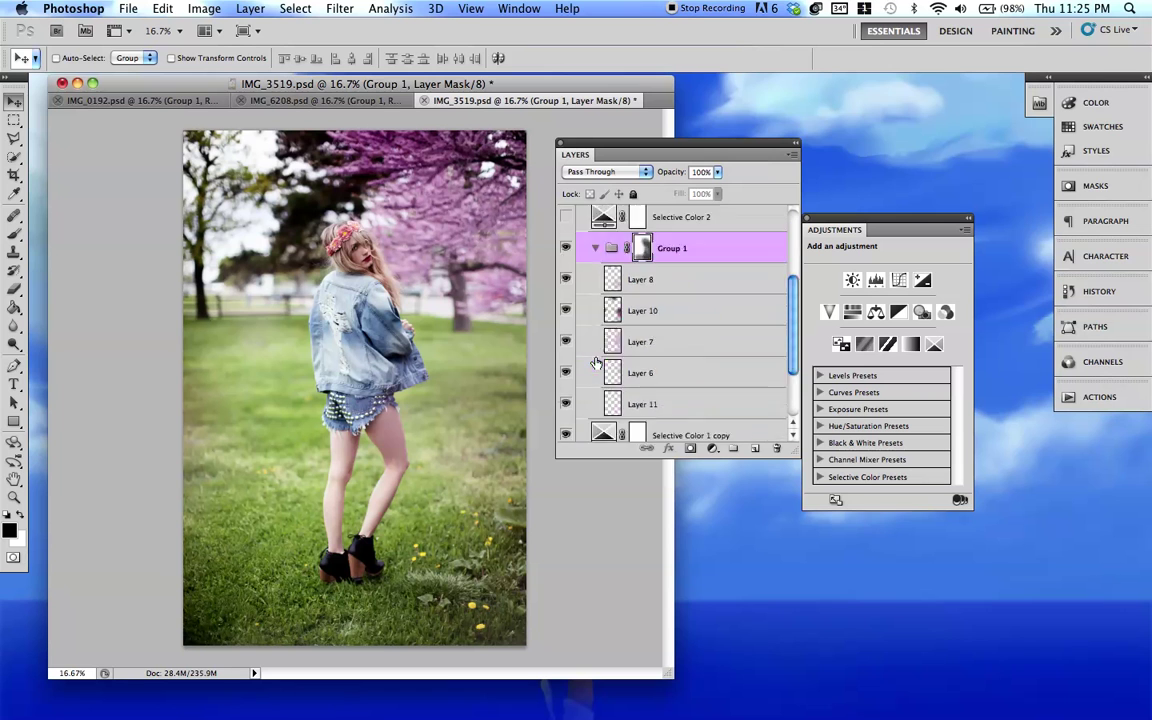
scroll(596, 363, "up", 3)
left_click(566, 248)
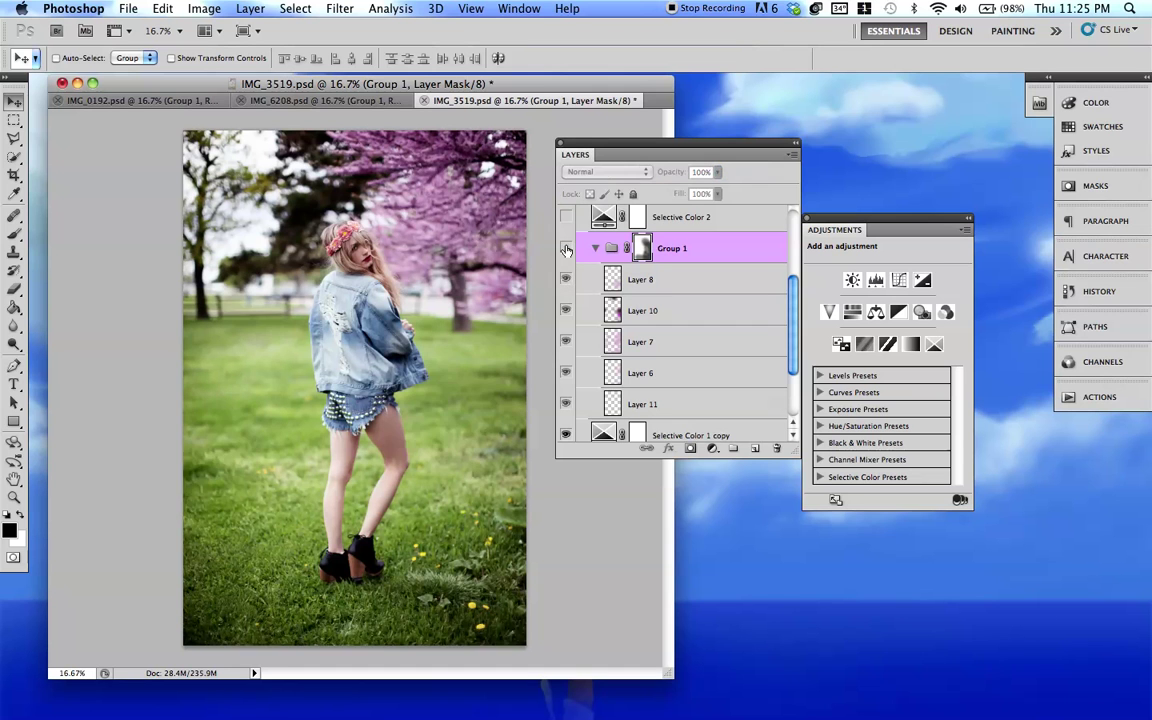
left_click(566, 248)
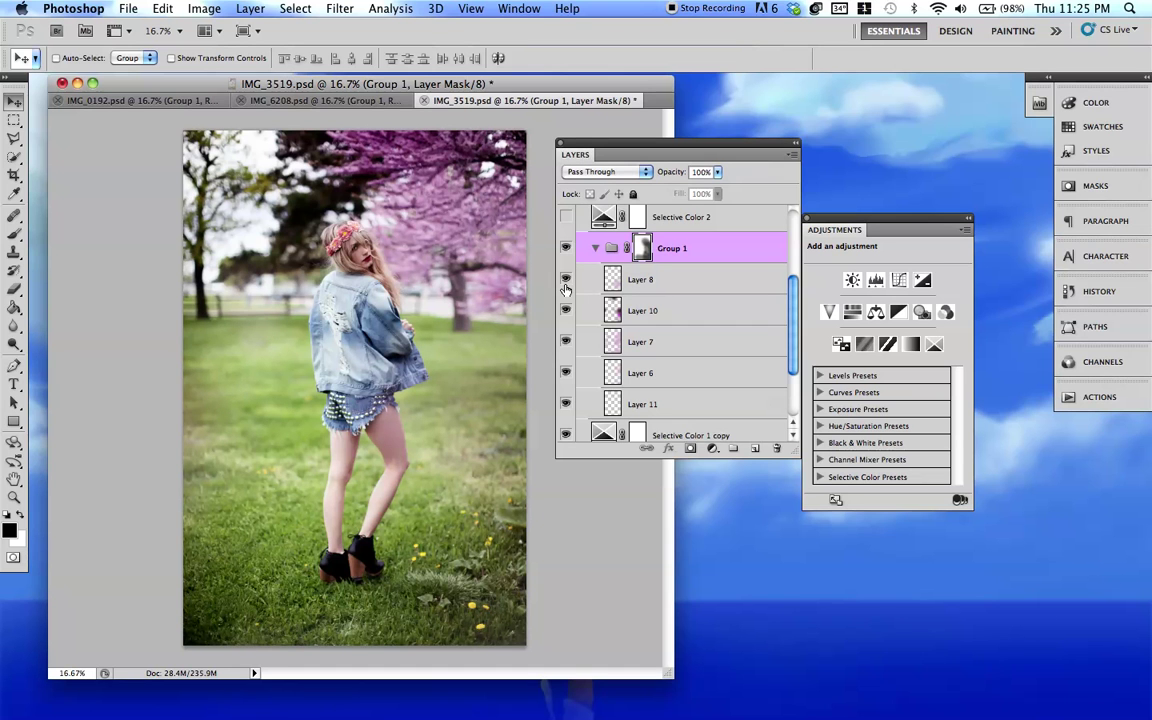
Turn Layer 8 on, toggle Layer 10 off and on, then collapse Group 1.
left_click(566, 279)
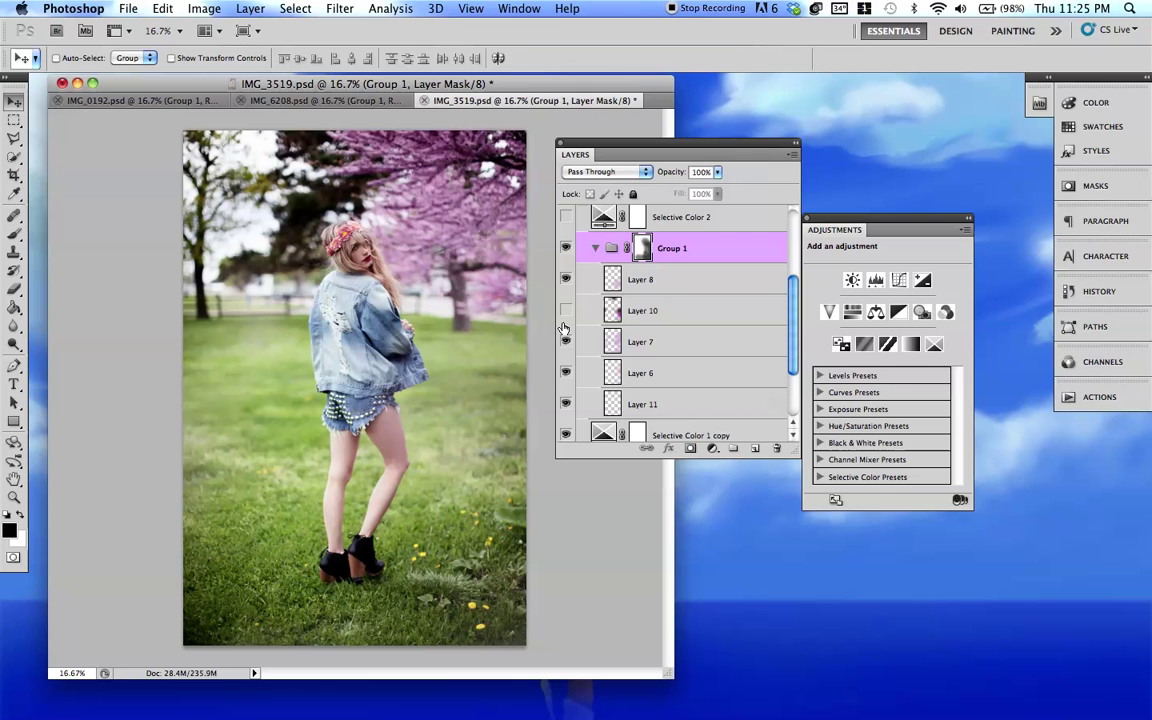
left_click(595, 318)
left_click(568, 313)
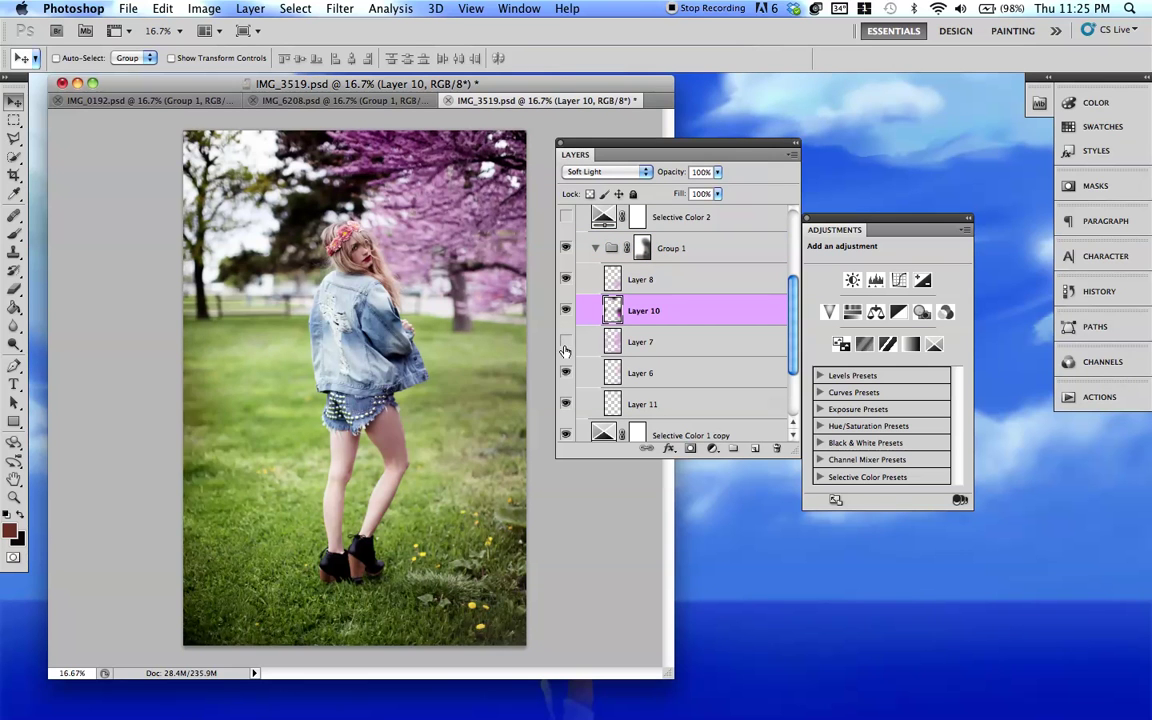
left_click(568, 313)
left_click(595, 247)
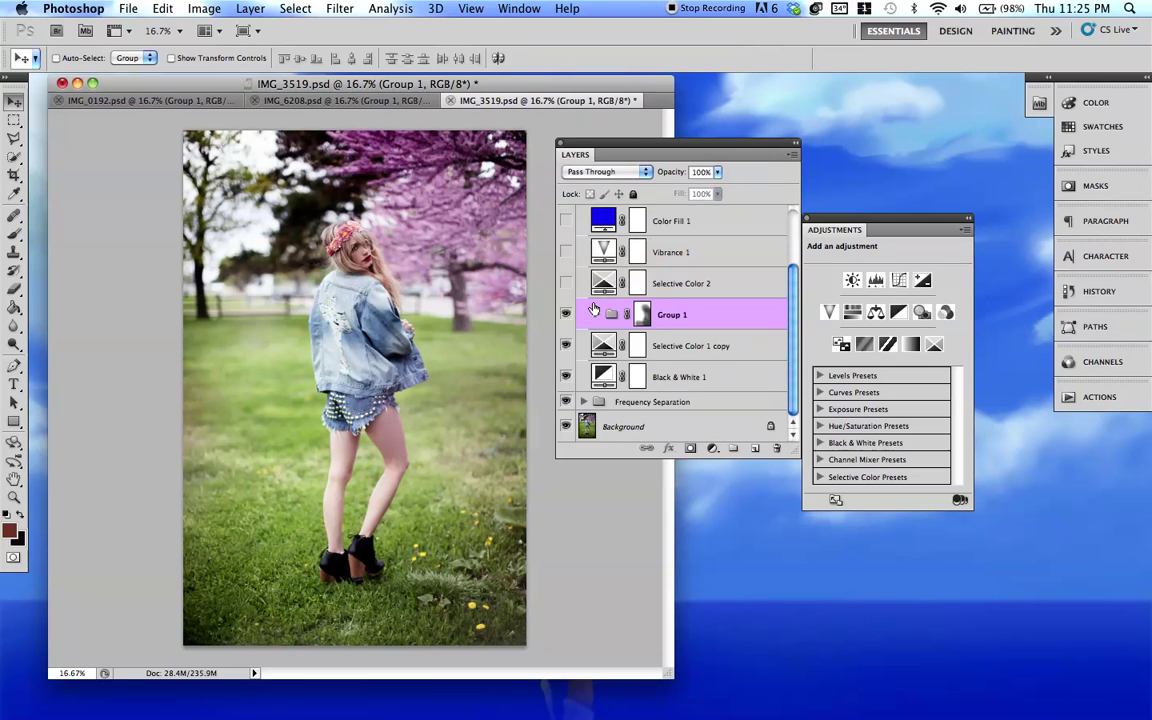
scroll(593, 308, "up", 2)
scroll(593, 308, "up", 1)
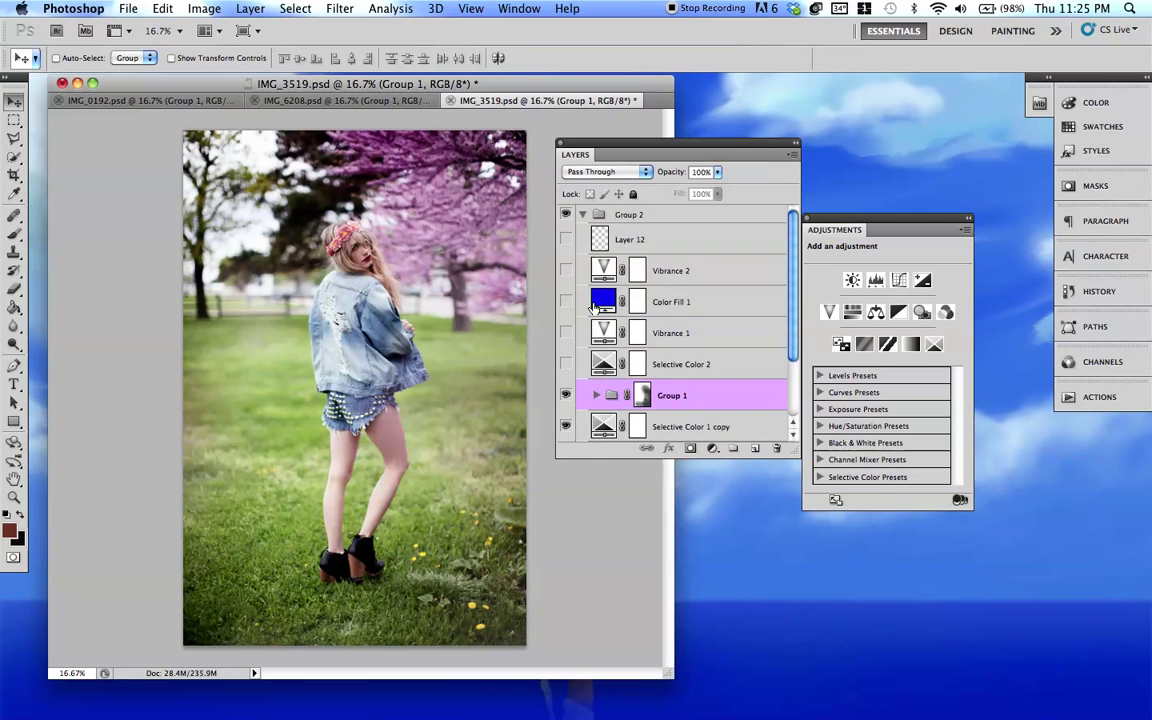
Switch on Selective Color 2 (checking its Yellows and Whites), Vibrance 1 and Color Fill 1.
left_click(567, 367)
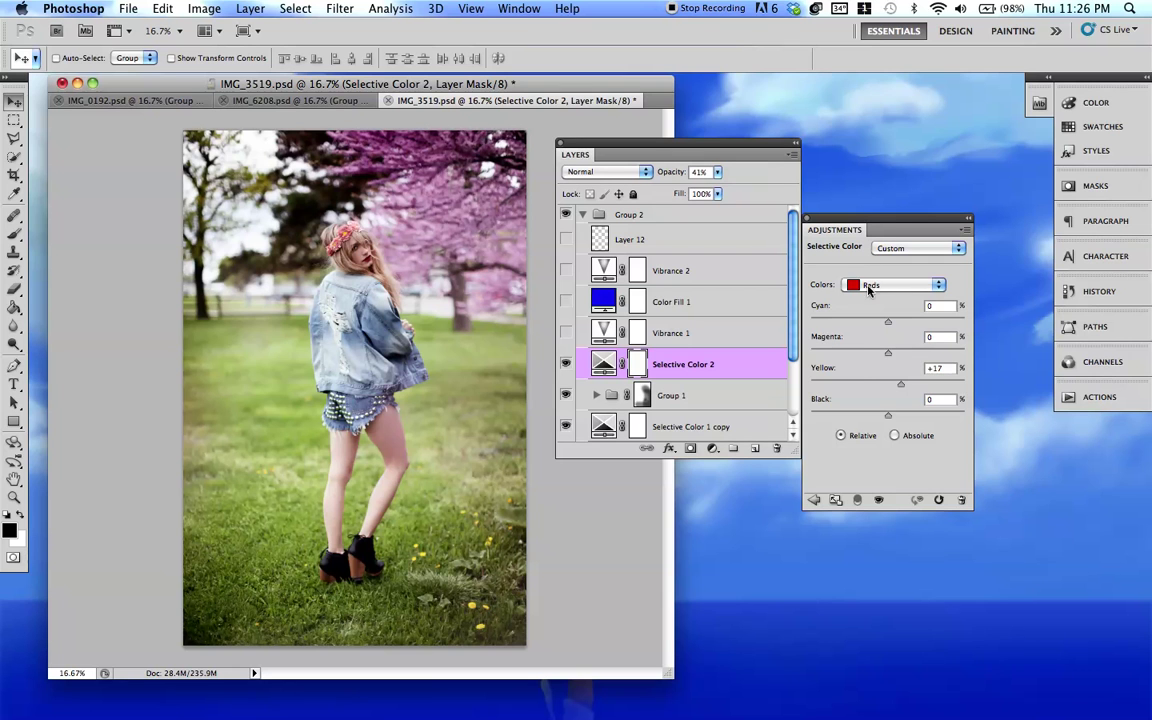
left_click(888, 284)
left_click(878, 302)
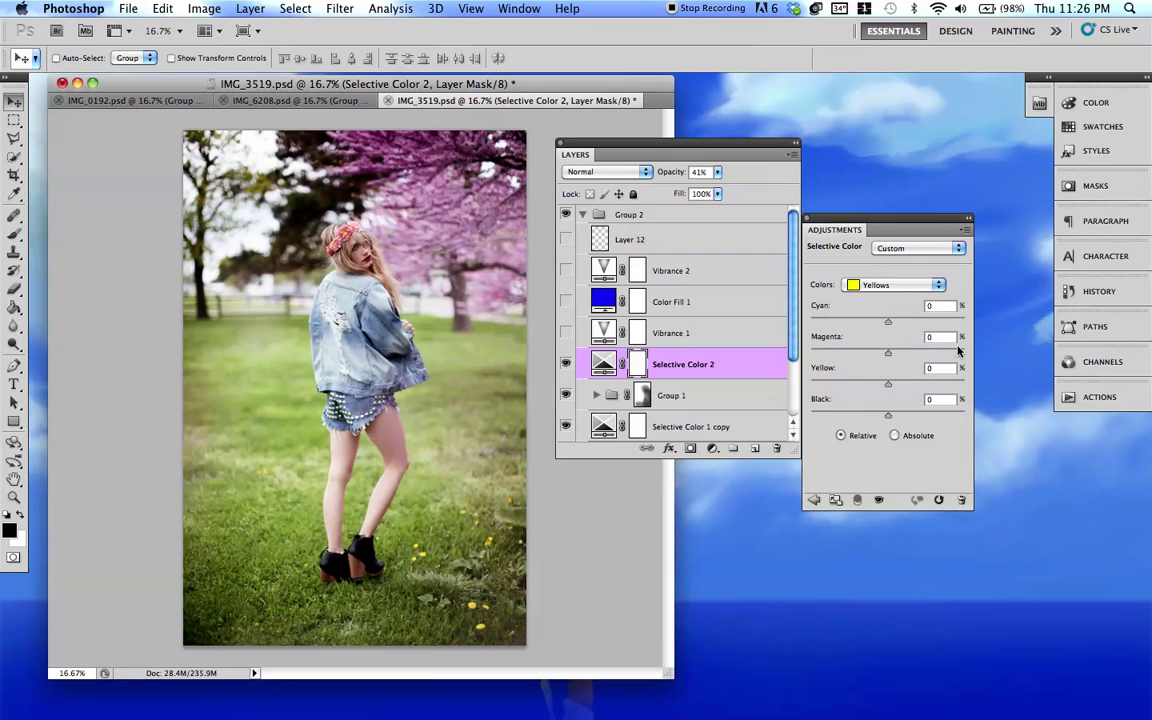
left_click(888, 290)
left_click(879, 349)
left_click(603, 332)
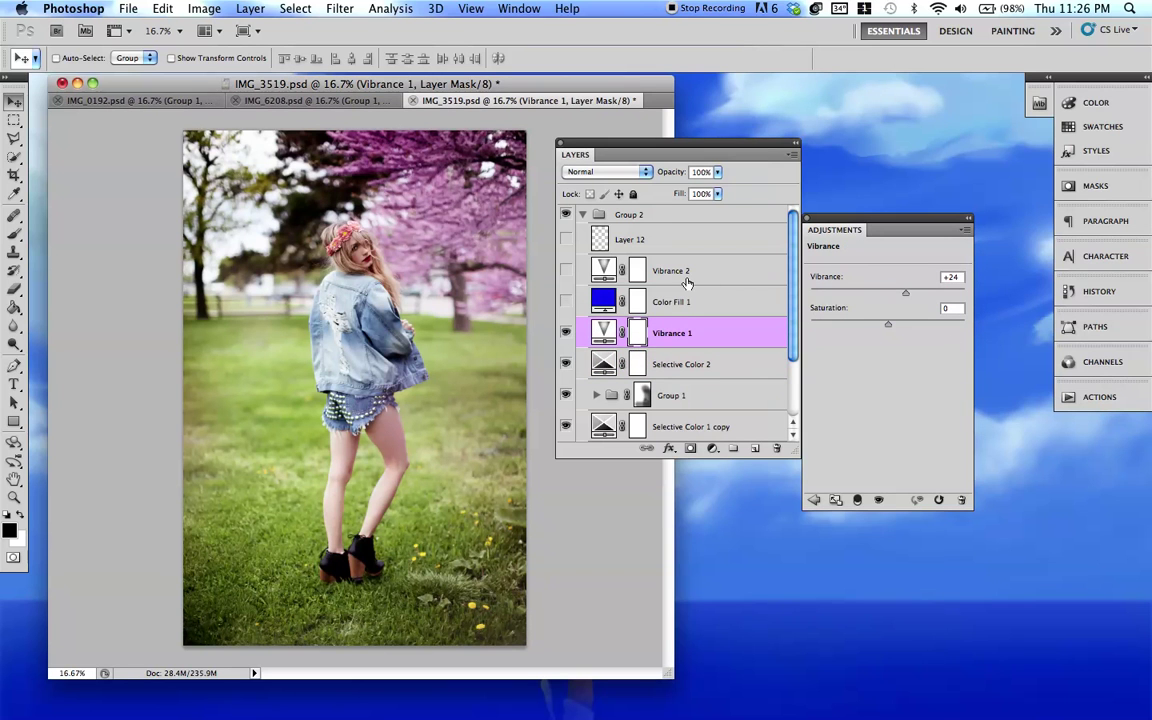
left_click(596, 306)
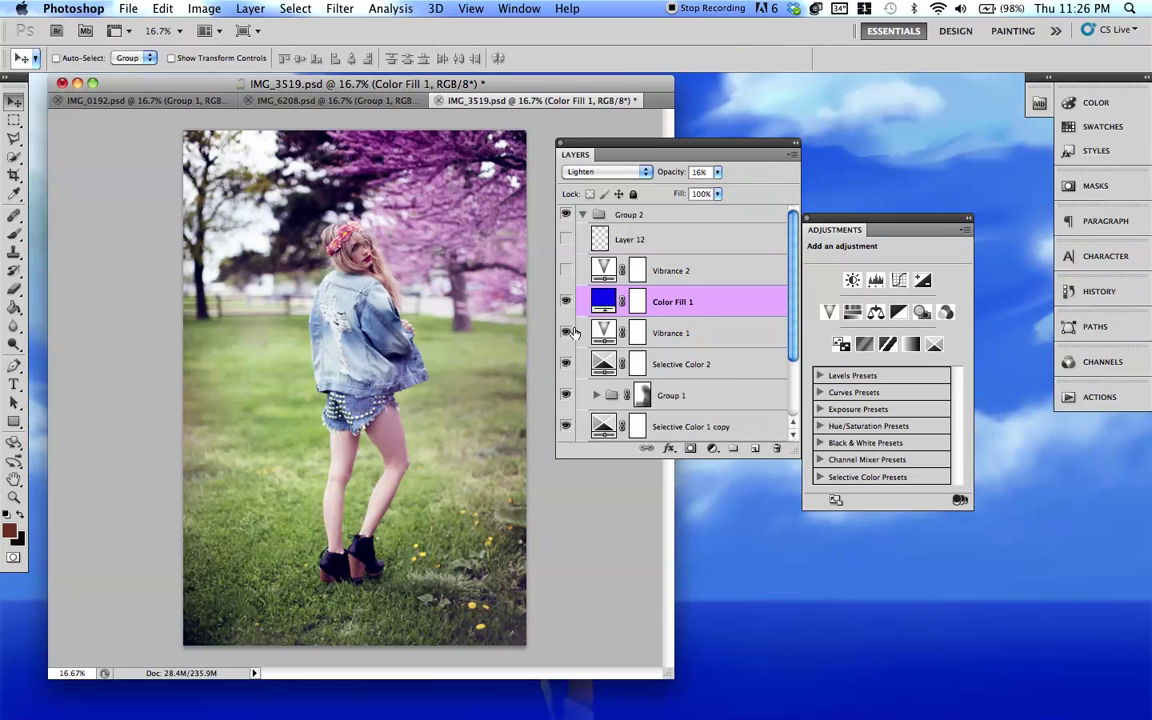
Turn on Vibrance 2, view its settings, and toggle it off and on to compare.
left_click(567, 271)
left_click(602, 271)
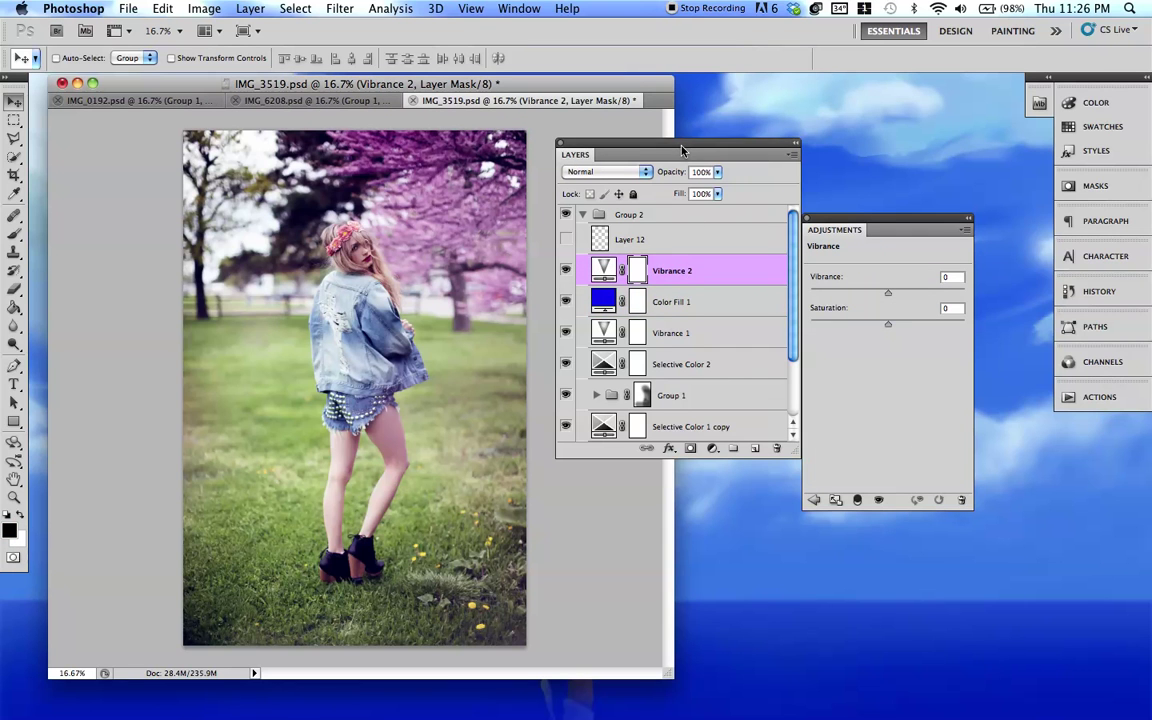
left_click_drag(682, 149, 665, 194)
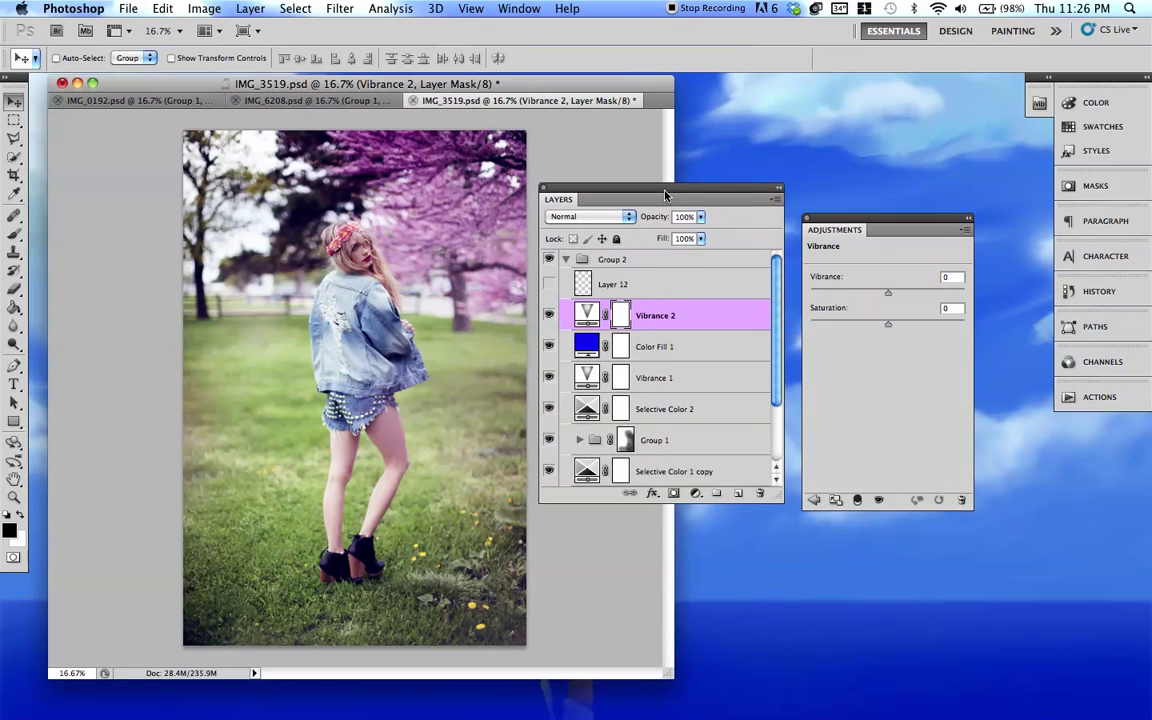
left_click(548, 316)
left_click(548, 316)
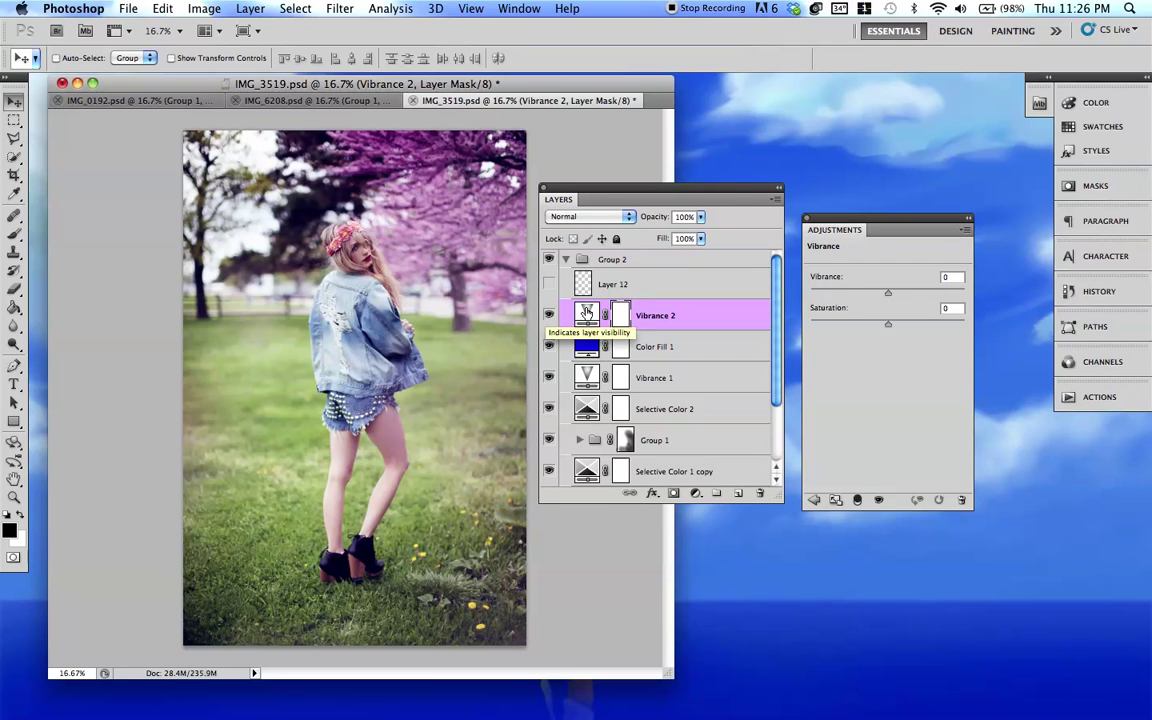
left_click(587, 315)
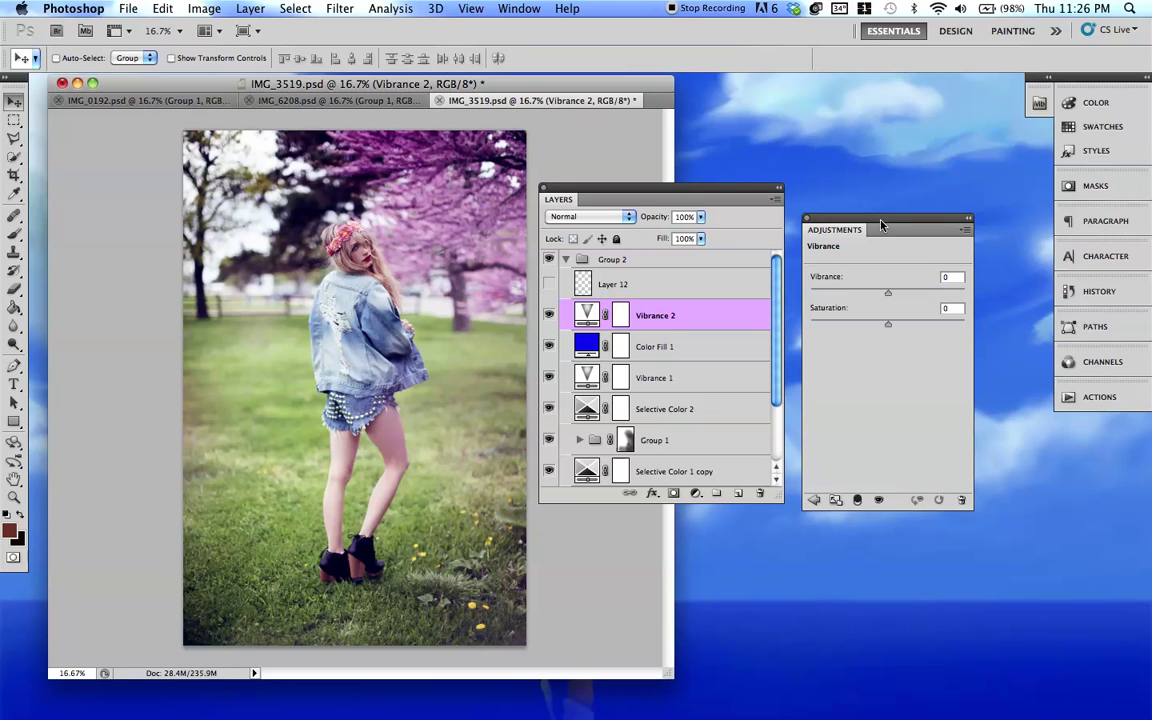
Delete the Vibrance 2 adjustment layer via the trash and turn on Layer 12.
left_click_drag(880, 226, 761, 119)
left_click_drag(655, 318, 760, 493)
scroll(575, 290, "up", 1)
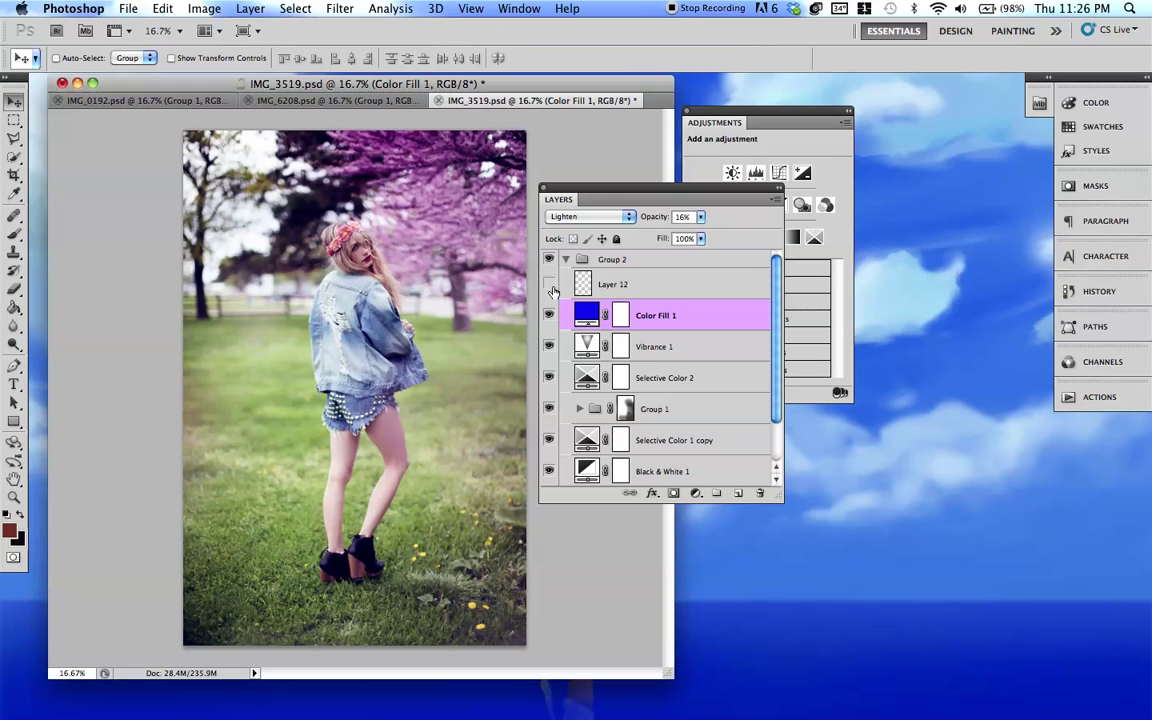
left_click(578, 287)
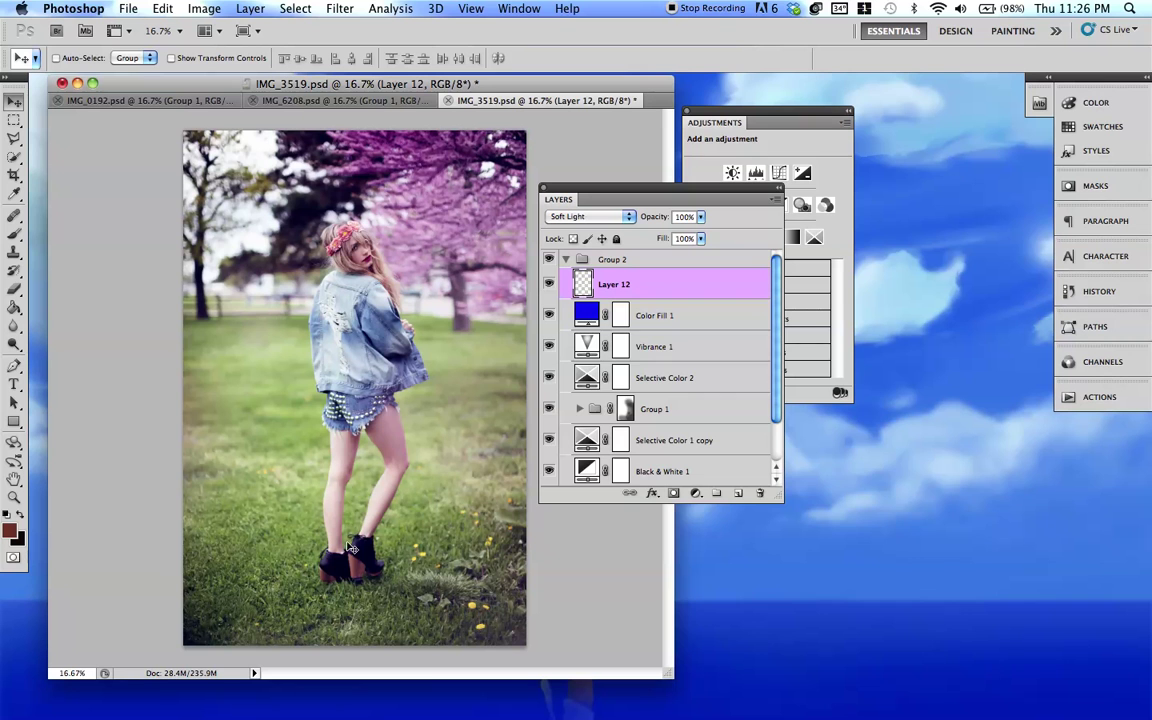
Zoom out to the whole photo and toggle Group 2 twice for before/after.
key("super+minus")
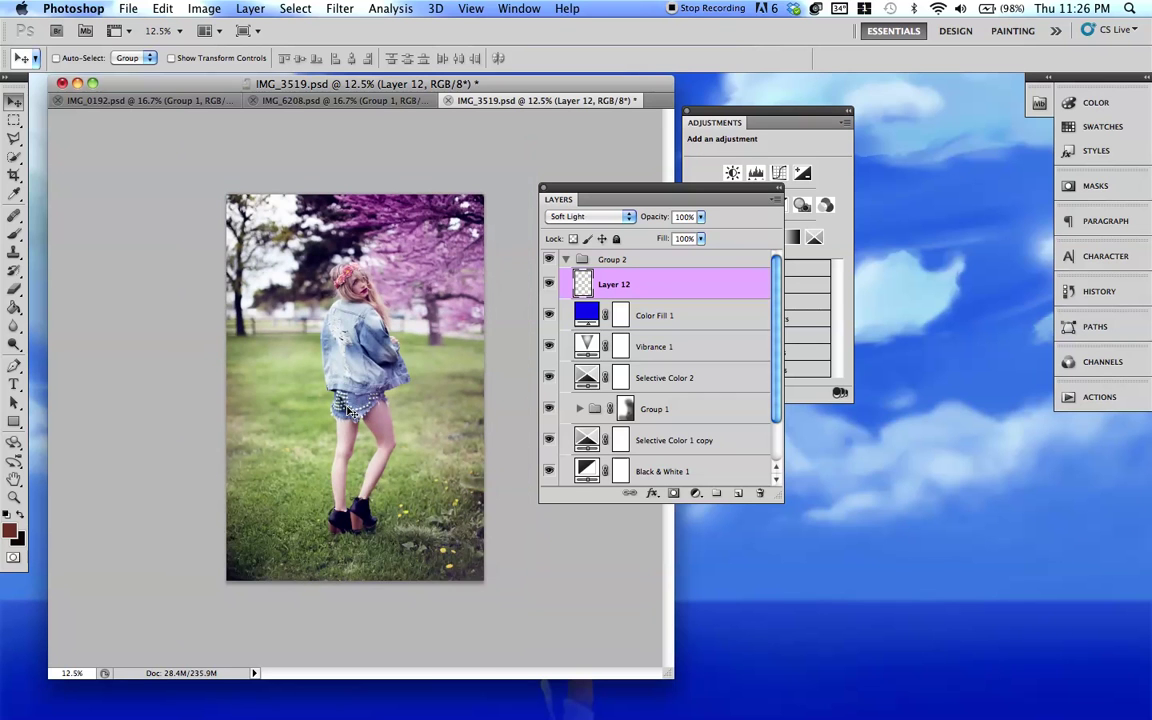
left_click(549, 260)
left_click(549, 260)
left_click(549, 260)
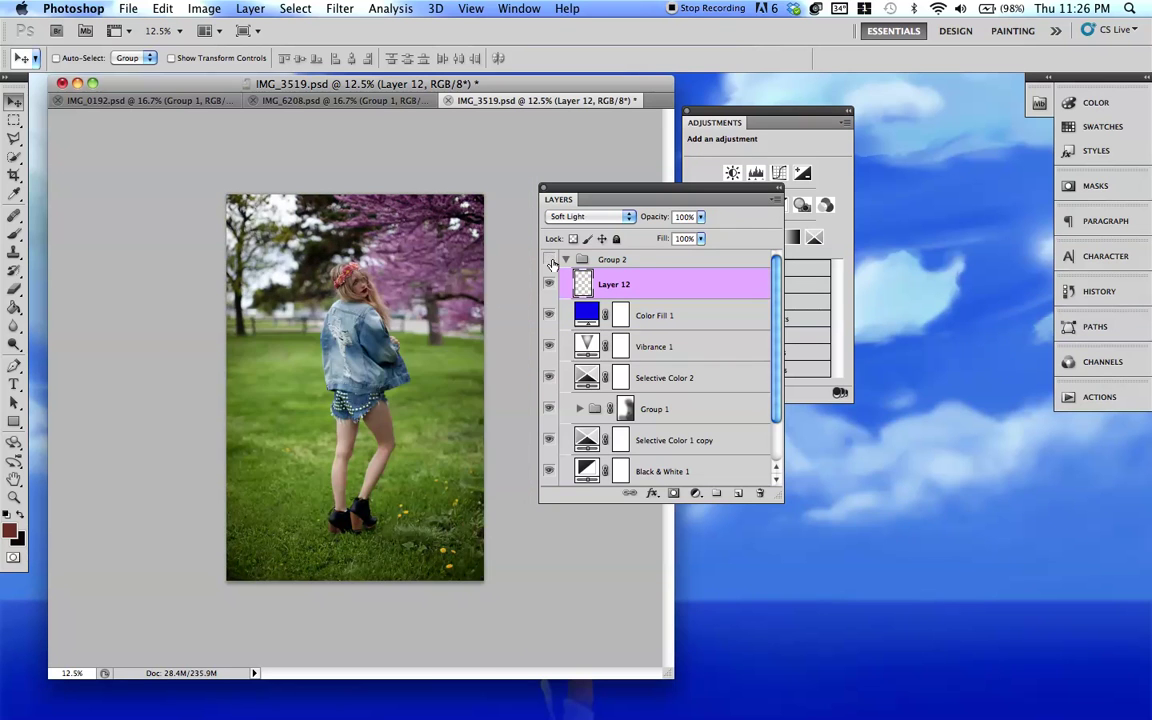
left_click(549, 260)
scroll(620, 337, "down", 2)
scroll(620, 337, "up", 1)
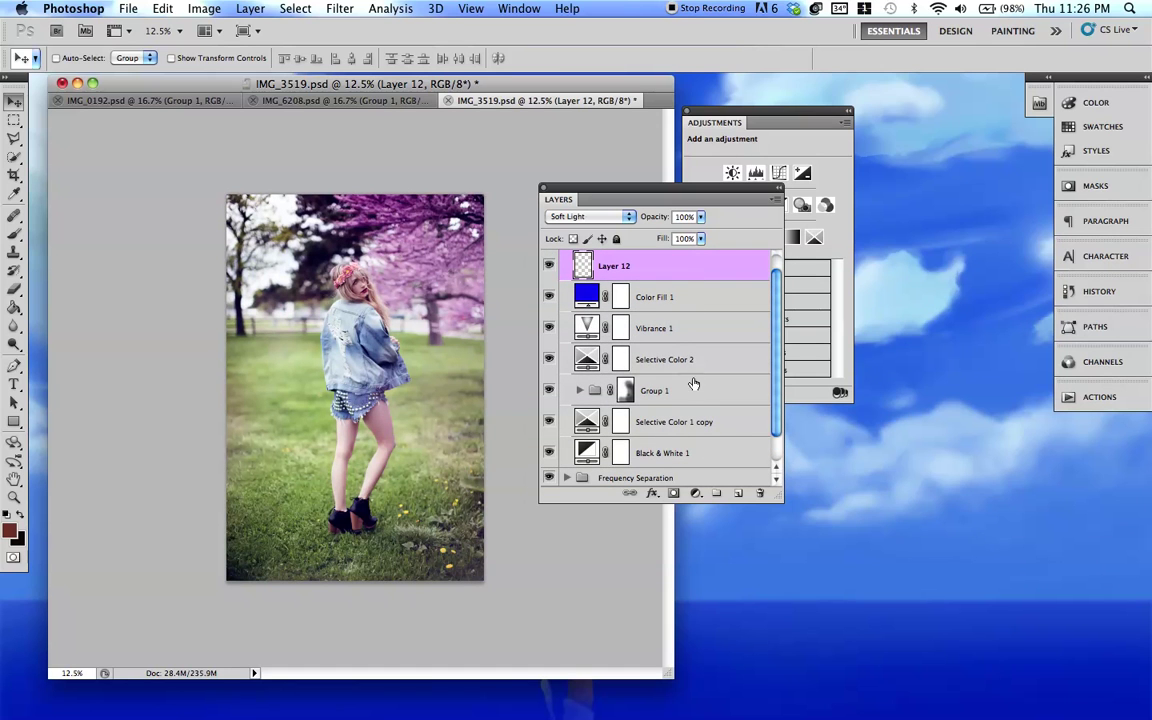
Compare with Group 1 and Group 2 hidden and shown, then collapse Group 2.
left_click(548, 390)
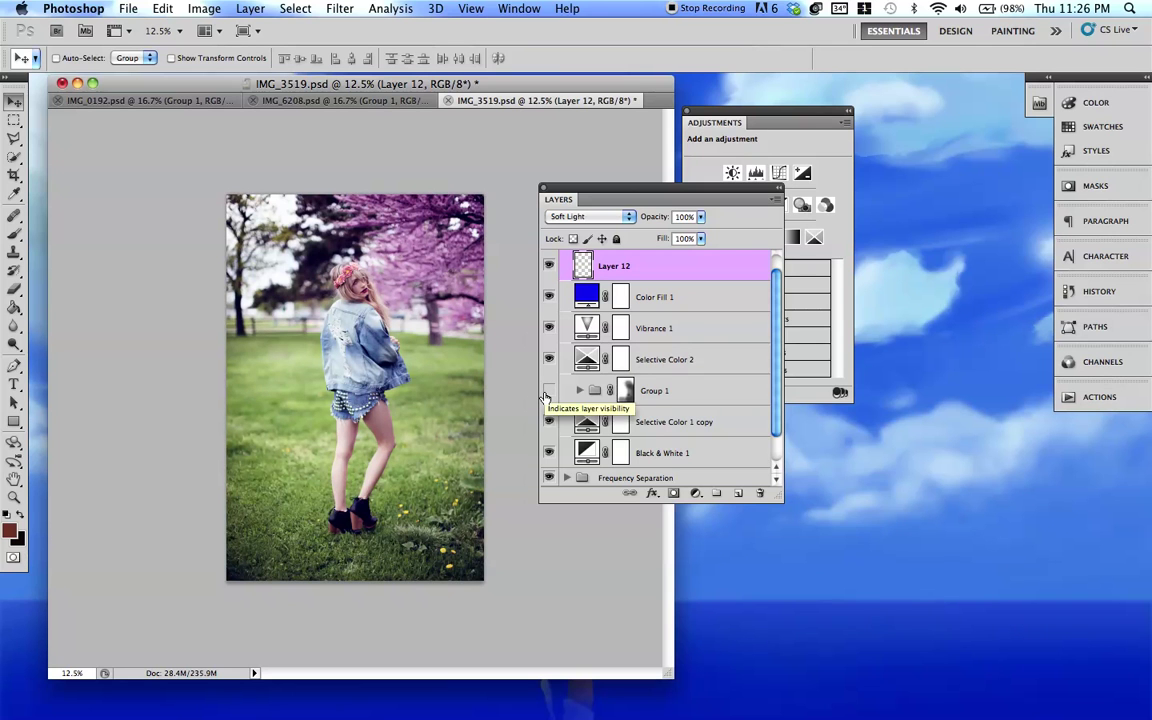
left_click(548, 390)
key("ctrl+g")
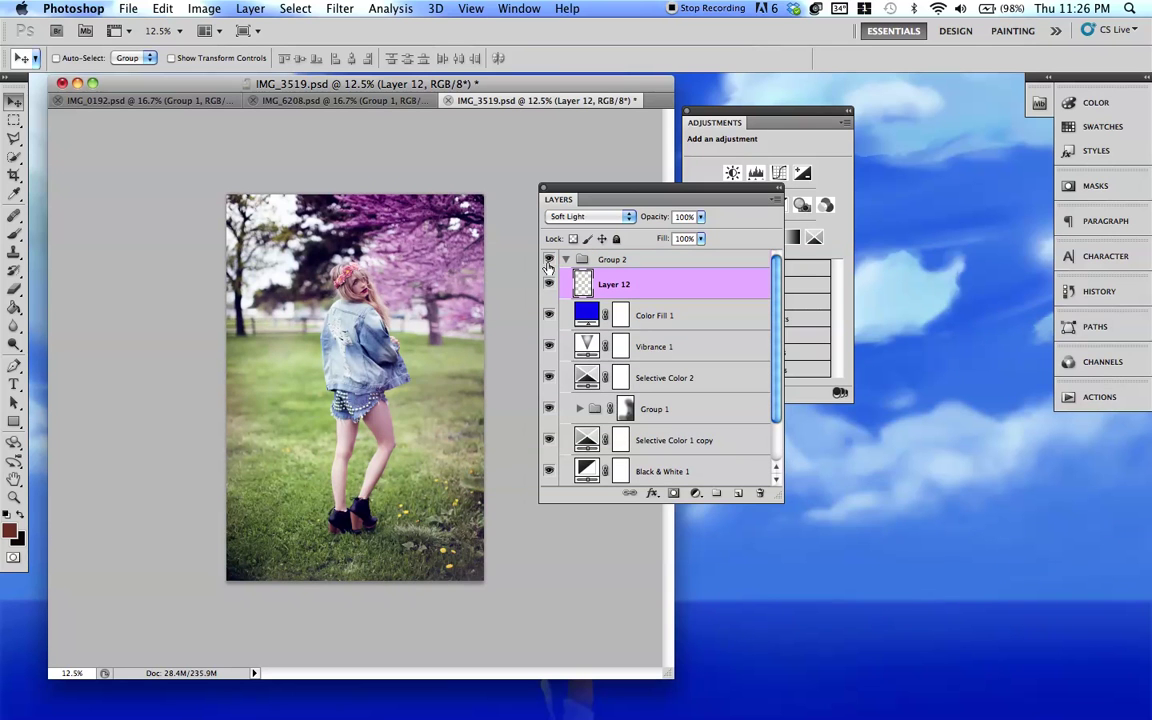
left_click(548, 260)
left_click(548, 260)
left_click(565, 260)
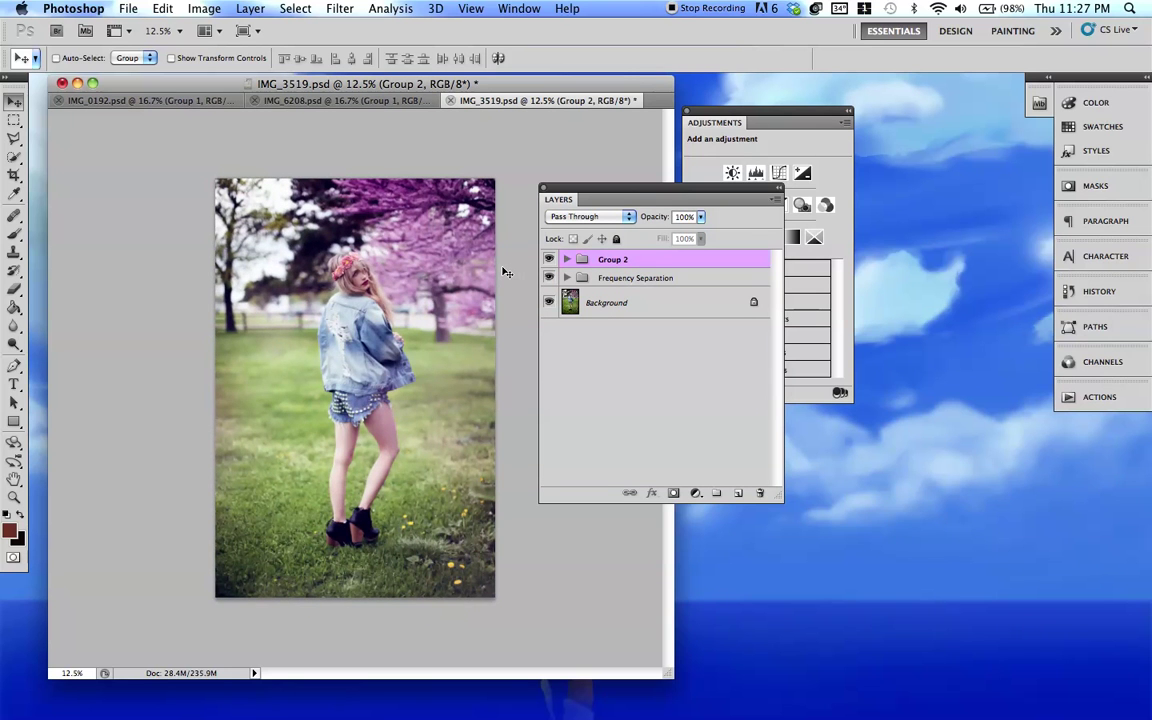
key("super+plus")
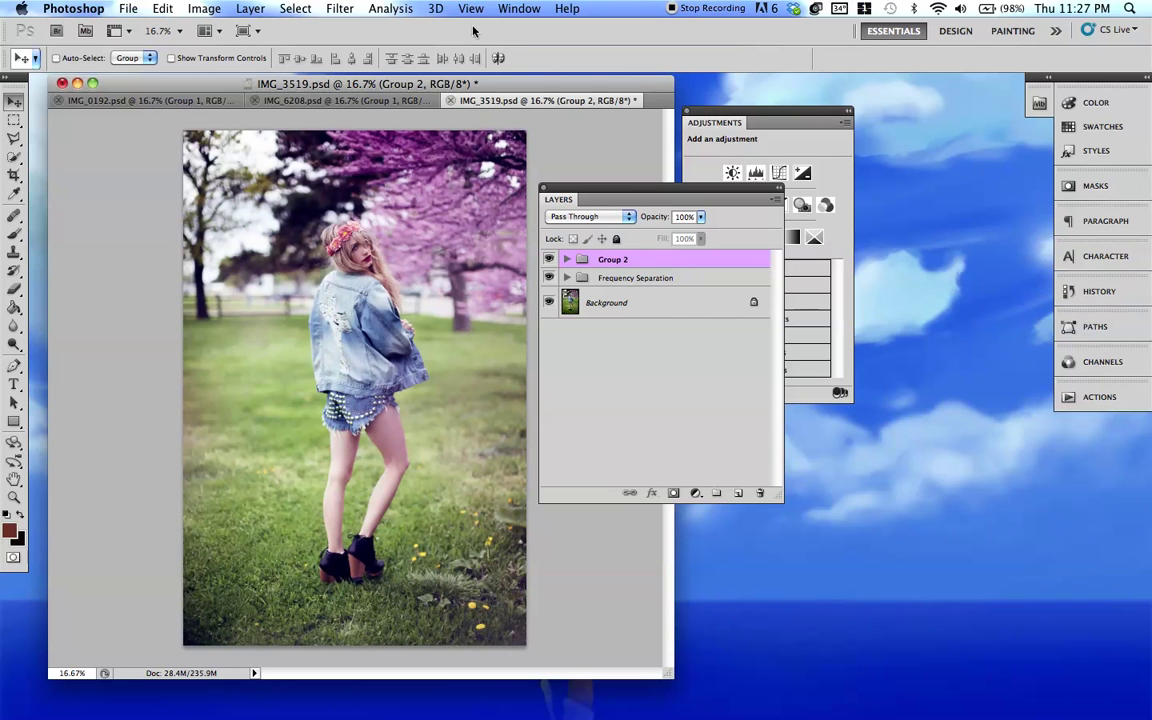
left_click_drag(405, 82, 393, 82)
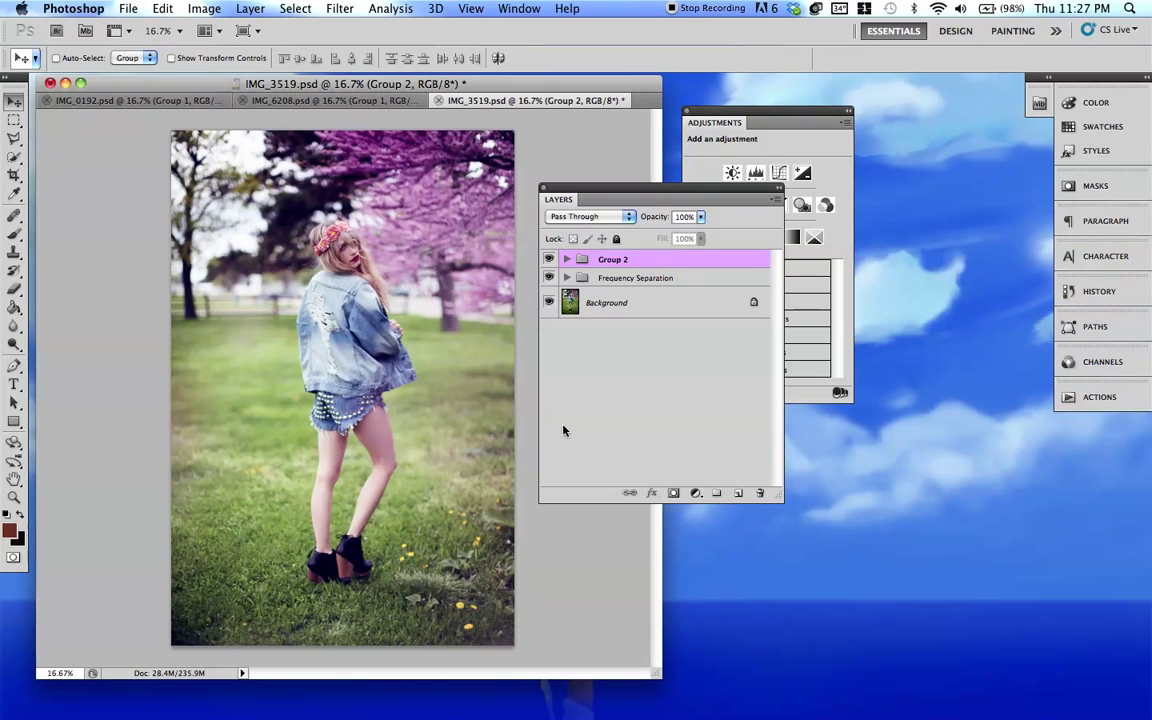
left_click(566, 260)
scroll(566, 262, "down", 2)
scroll(566, 262, "up", 2)
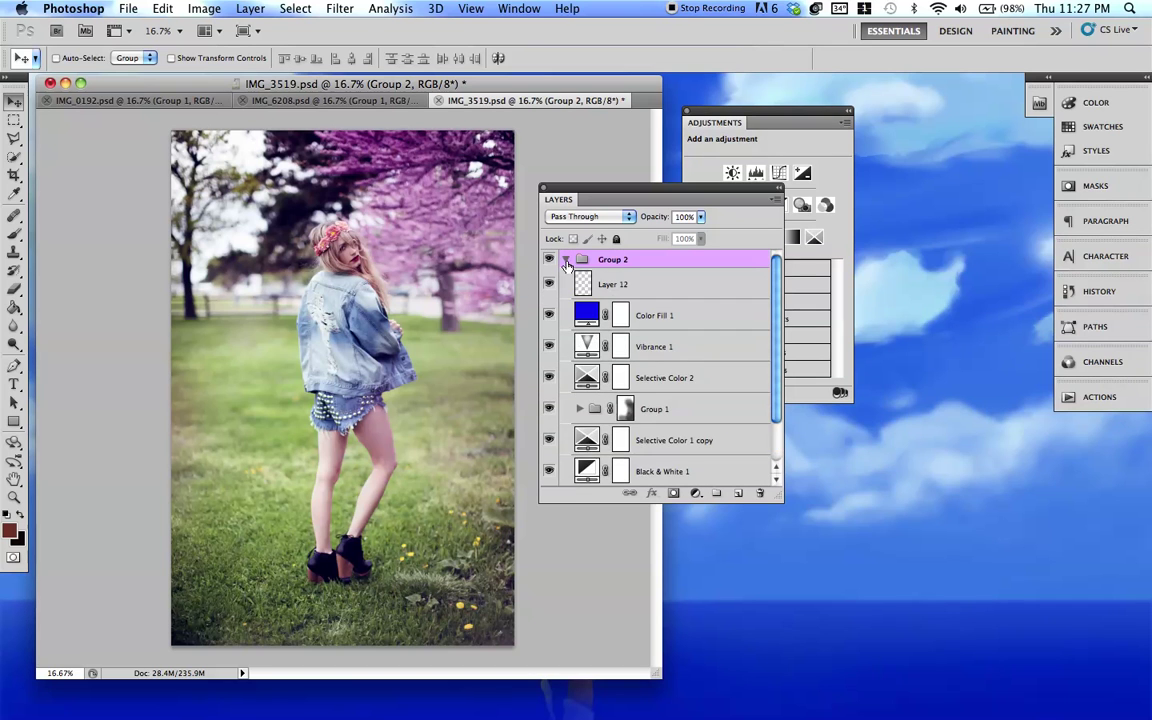
left_click(566, 260)
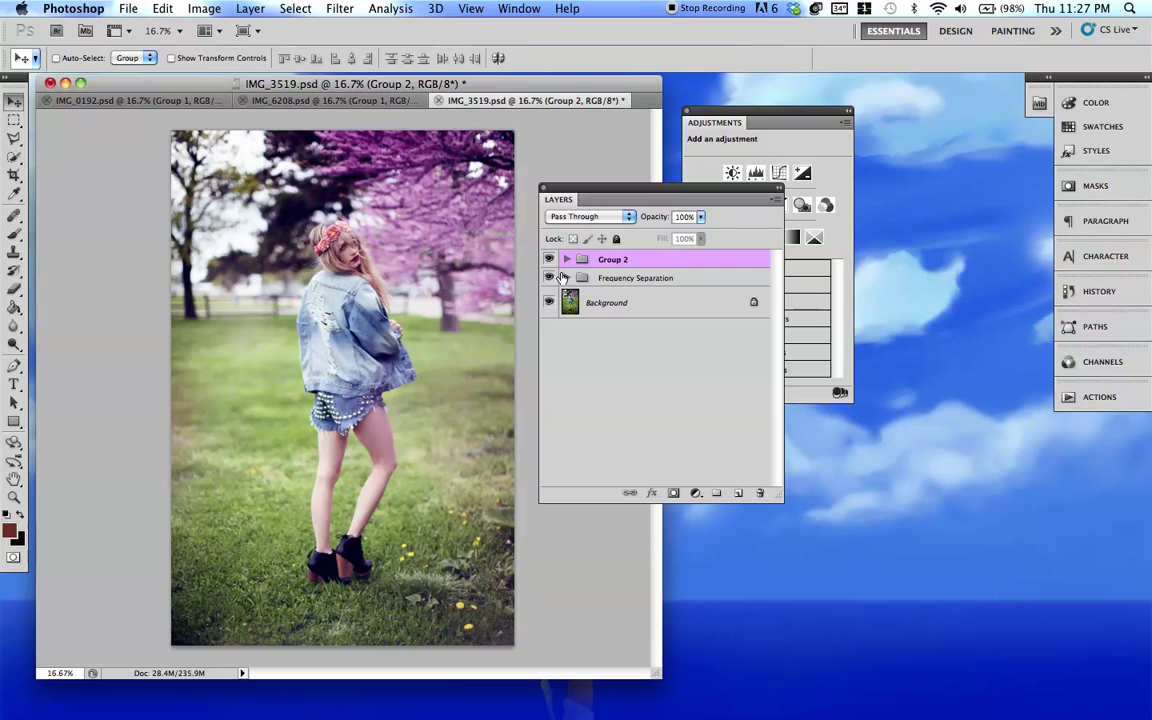